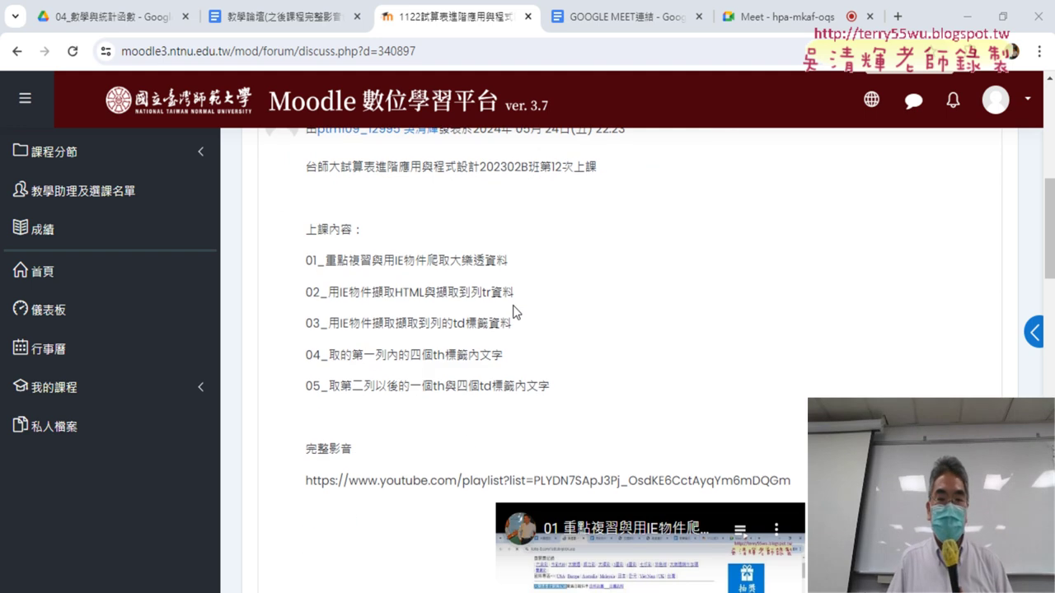
- Highlight 大樂透資料 in the Moodle lesson post, then switch to the 04_數學與統計函數 Drive folder
{"action": "left_click_drag", "start_coordinate": [452, 261], "coordinate": [508, 261]}
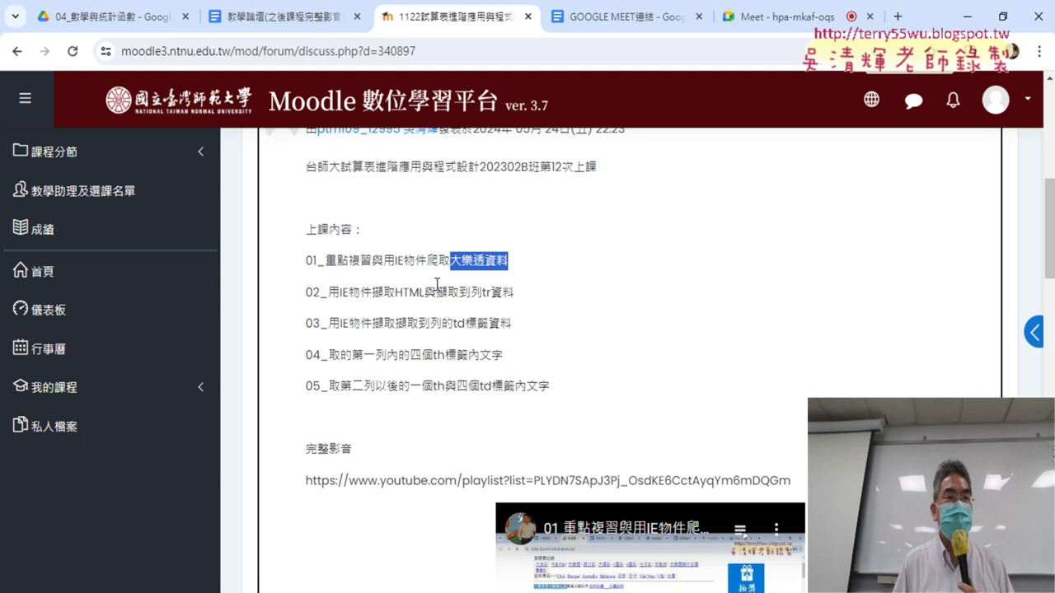
{"action": "left_click", "coordinate": [156, 31]}
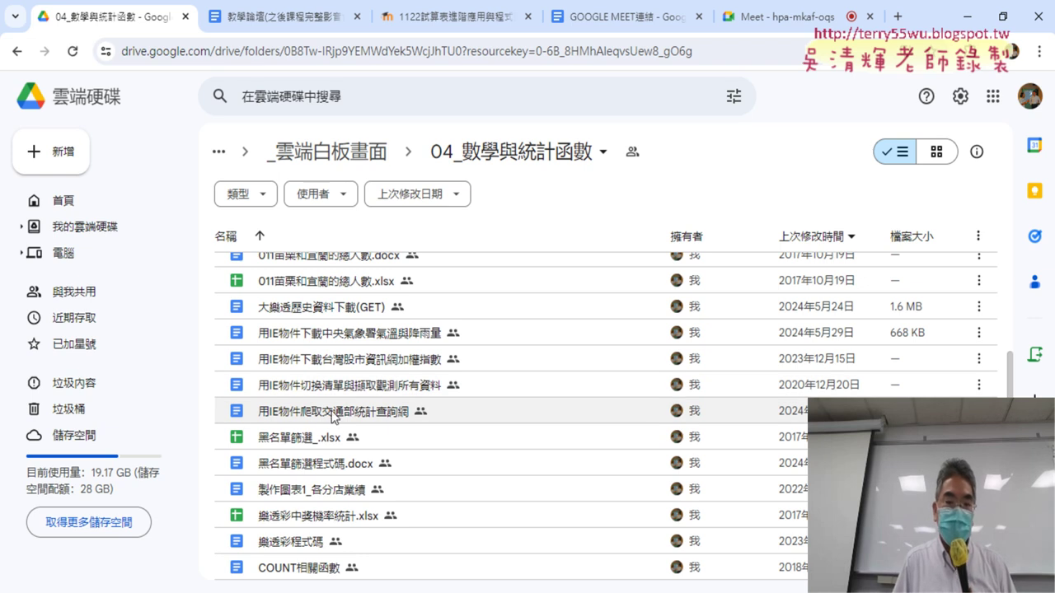
- Open the 用IE物件爬取交通部統計查詢網 doc and follow its 有感地震次數 link to the MOTC earthquake page
{"action": "double_click", "coordinate": [354, 416]}
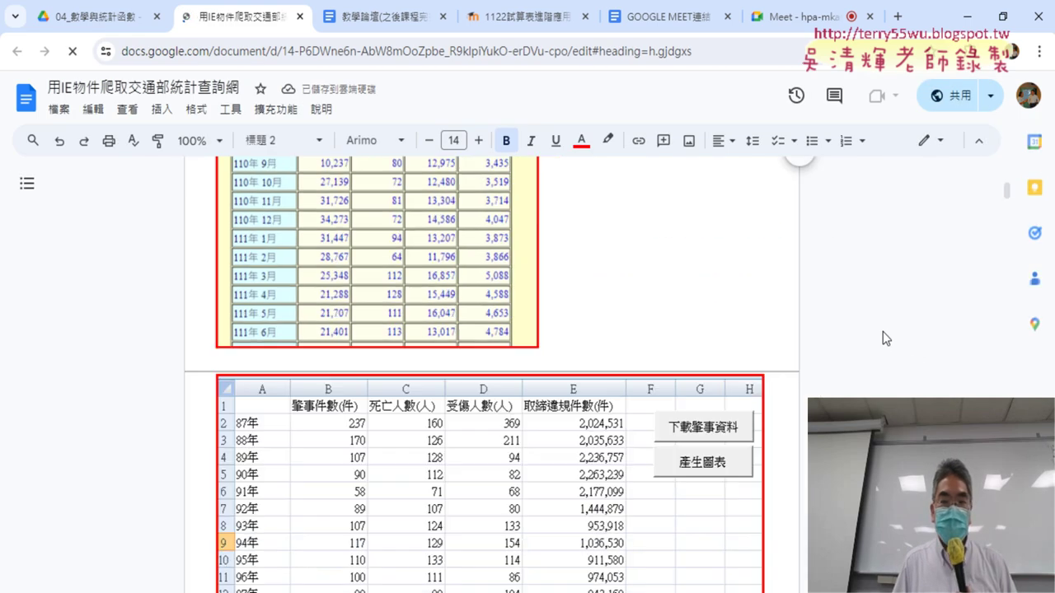
{"action": "scroll", "coordinate": [897, 325], "scroll_direction": "down", "scroll_amount": 5}
{"action": "scroll", "coordinate": [896, 324], "scroll_direction": "down", "scroll_amount": 5}
{"action": "scroll", "coordinate": [893, 323], "scroll_direction": "down", "scroll_amount": 5}
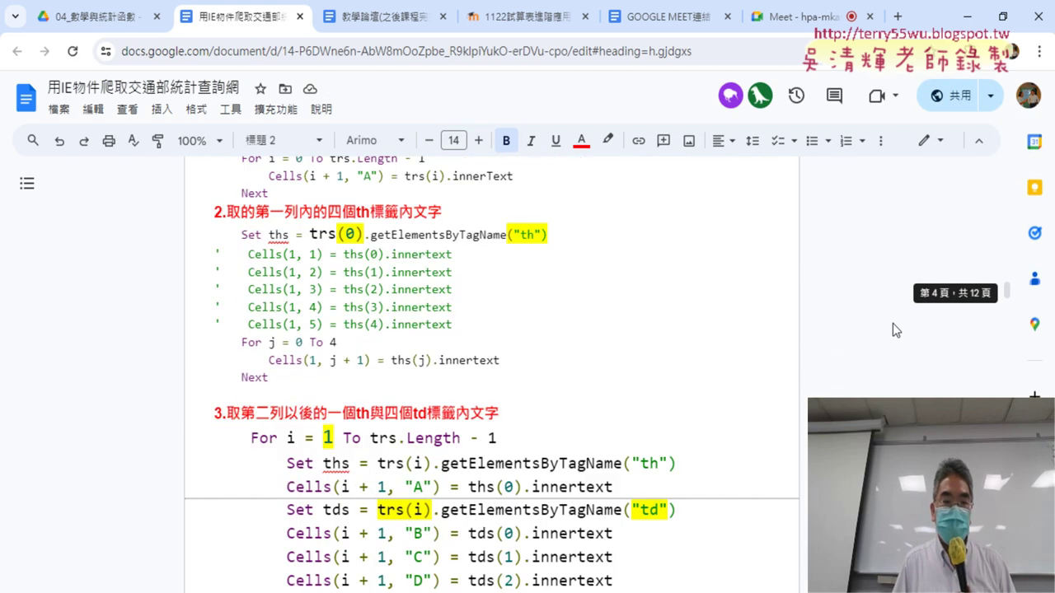
{"action": "scroll", "coordinate": [892, 323], "scroll_direction": "down", "scroll_amount": 5}
{"action": "scroll", "coordinate": [892, 323], "scroll_direction": "down", "scroll_amount": 4}
{"action": "scroll", "coordinate": [892, 325], "scroll_direction": "down", "scroll_amount": 2}
{"action": "scroll", "coordinate": [892, 324], "scroll_direction": "down", "scroll_amount": 2}
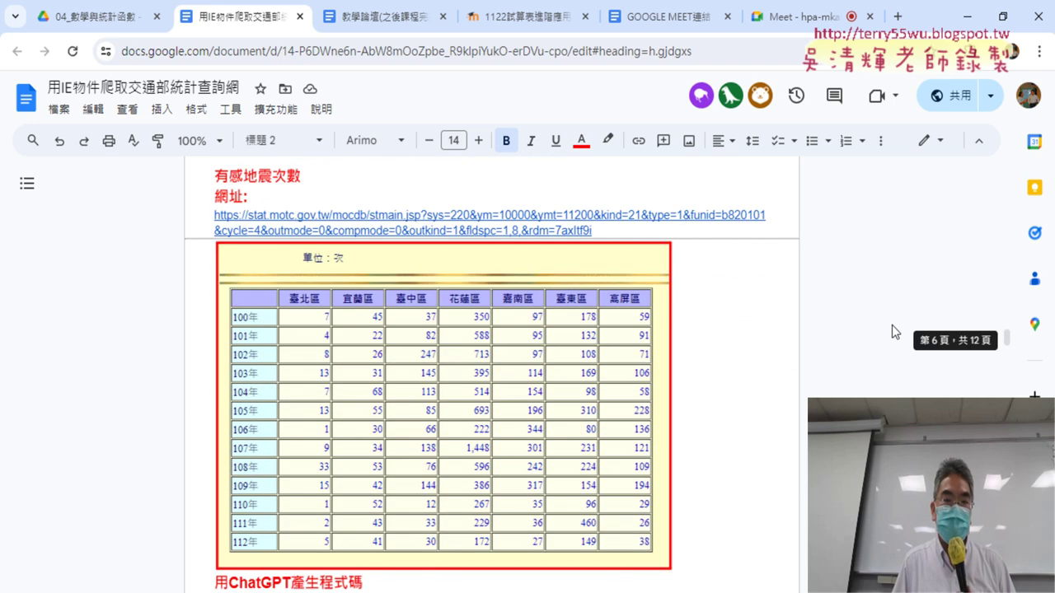
{"action": "left_click", "coordinate": [360, 216]}
{"action": "left_click", "coordinate": [349, 256]}
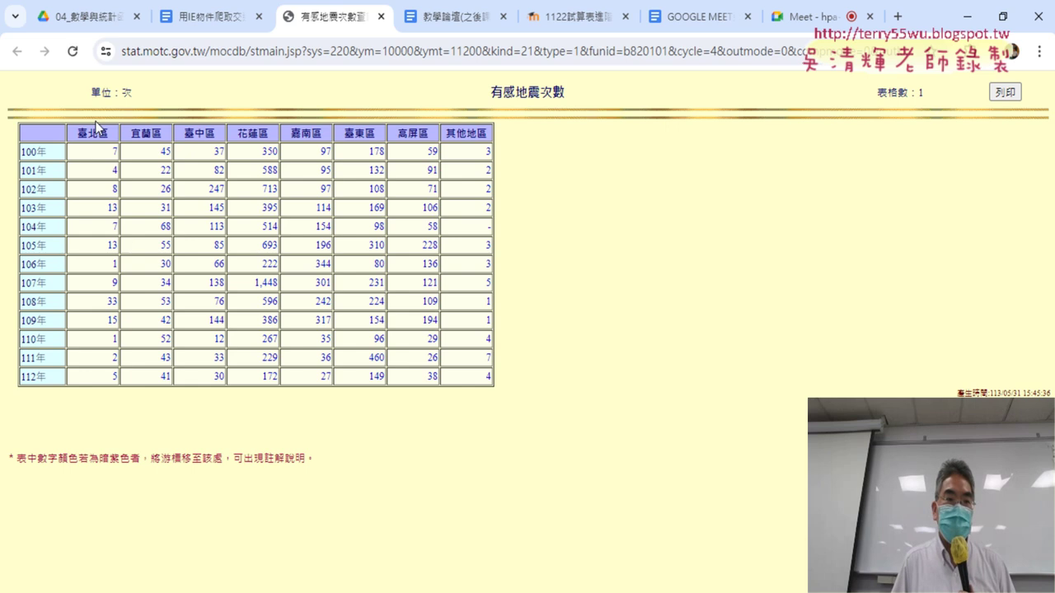
- Review the earthquake table's region headers and 100年–112年 counts, copy the page URL, and return to the lesson
{"action": "left_click_drag", "start_coordinate": [80, 133], "coordinate": [481, 132]}
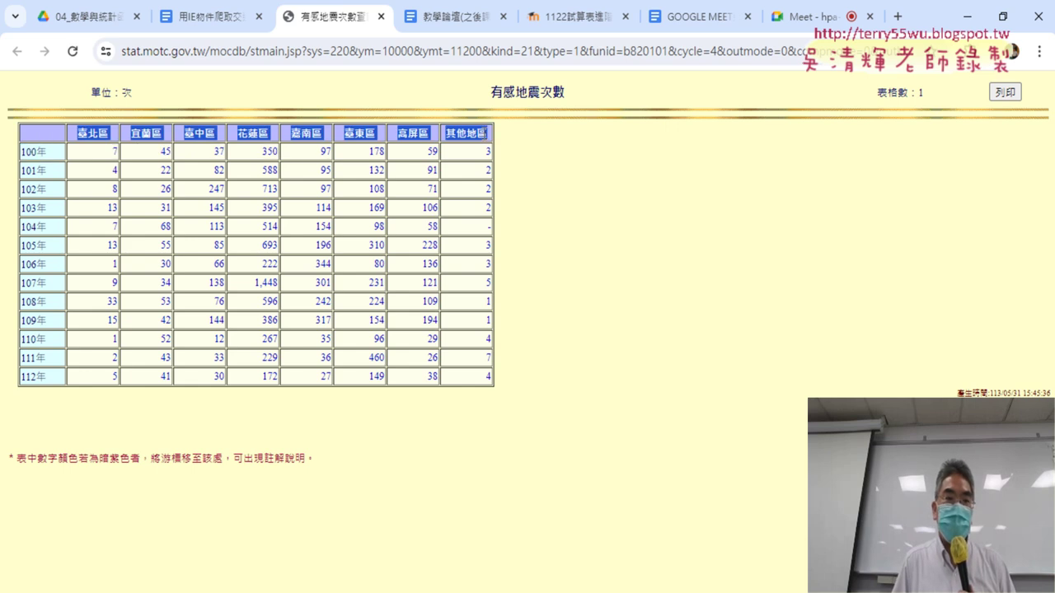
{"action": "left_click_drag", "start_coordinate": [22, 149], "coordinate": [218, 391]}
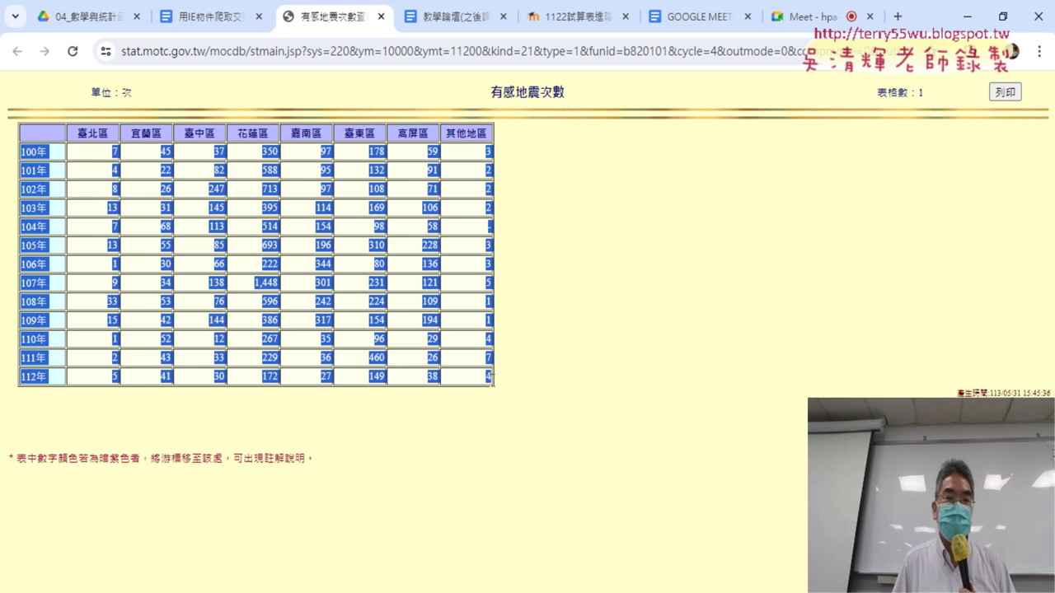
{"action": "left_click", "coordinate": [465, 51]}
{"action": "right_click", "coordinate": [441, 56]}
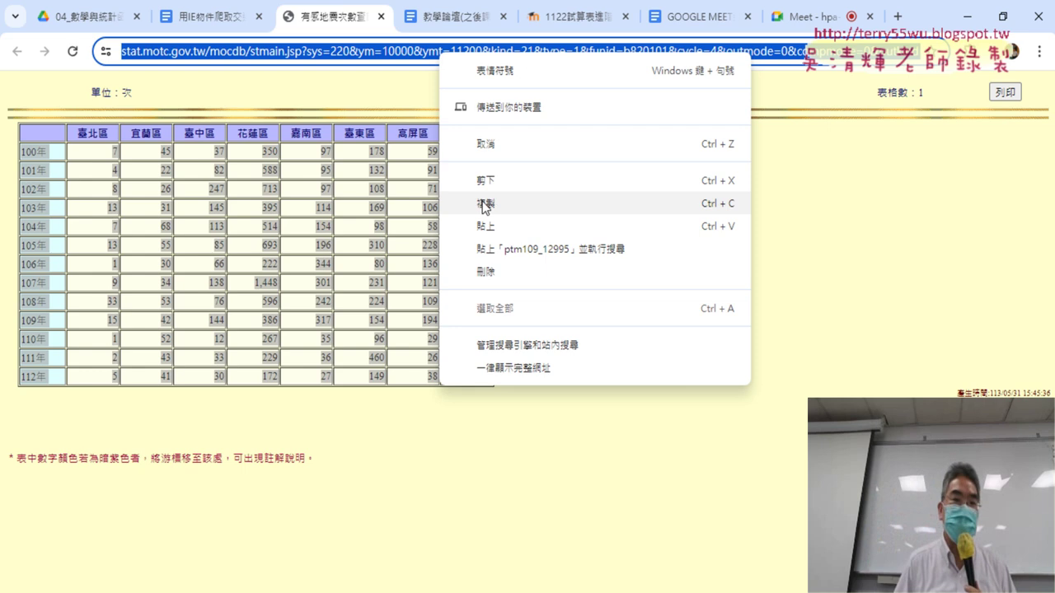
{"action": "left_click", "coordinate": [233, 20]}
- Revisit the earthquake statistics page for its address options, then come back to the lesson document
{"action": "scroll", "coordinate": [400, 211], "scroll_direction": "down", "scroll_amount": 3}
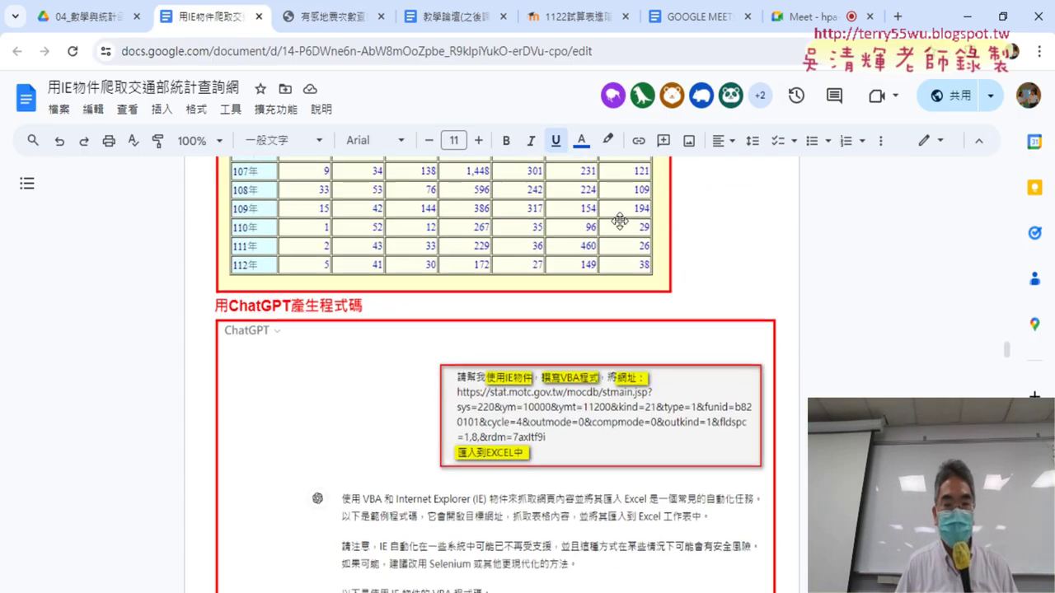
{"action": "scroll", "coordinate": [400, 211], "scroll_direction": "down", "scroll_amount": 3}
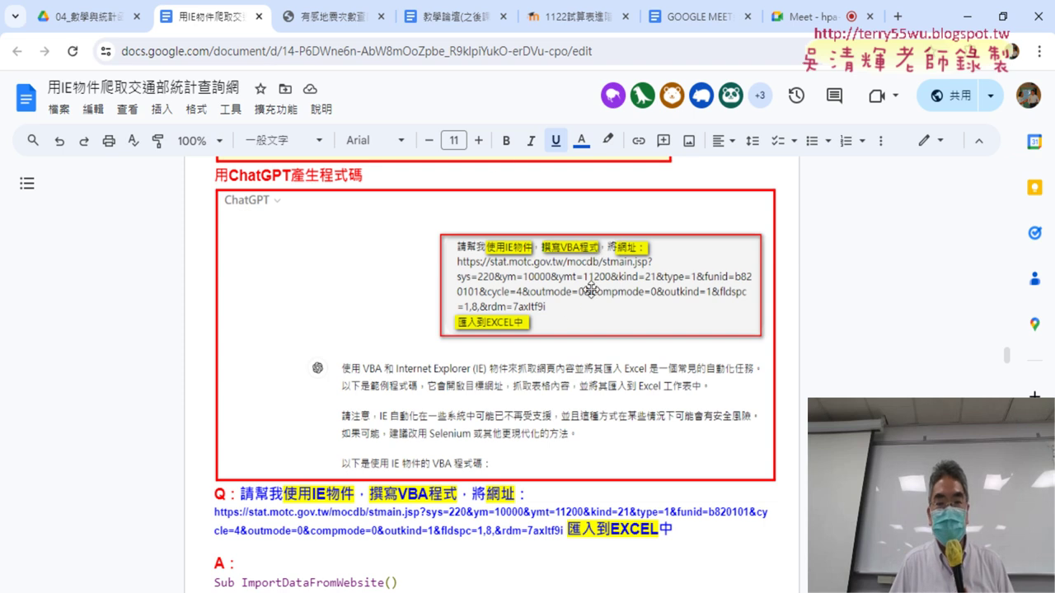
{"action": "left_click", "coordinate": [328, 13]}
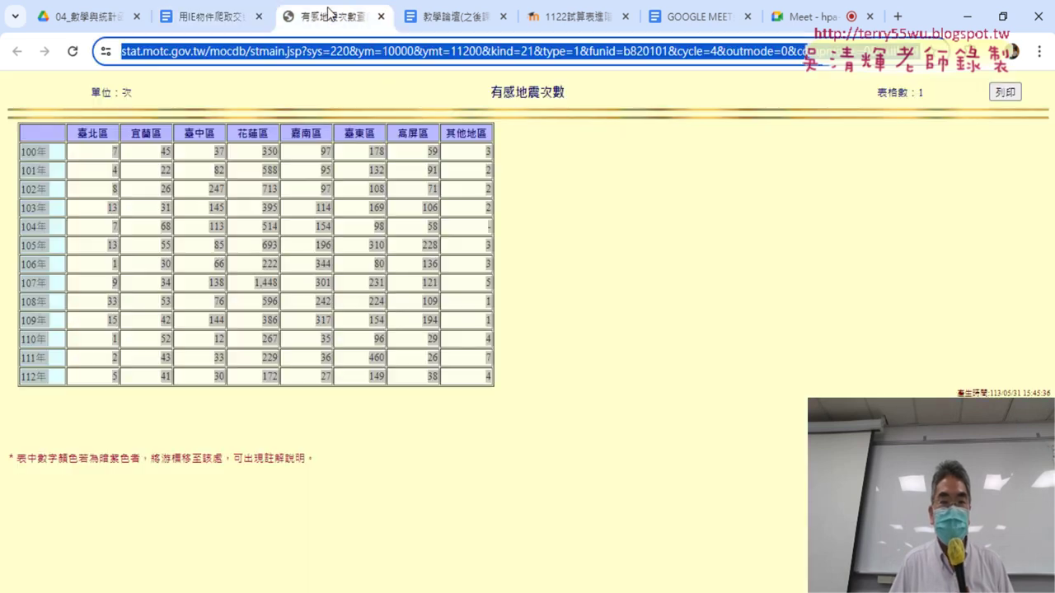
{"action": "right_click", "coordinate": [443, 57]}
{"action": "left_click", "coordinate": [197, 17]}
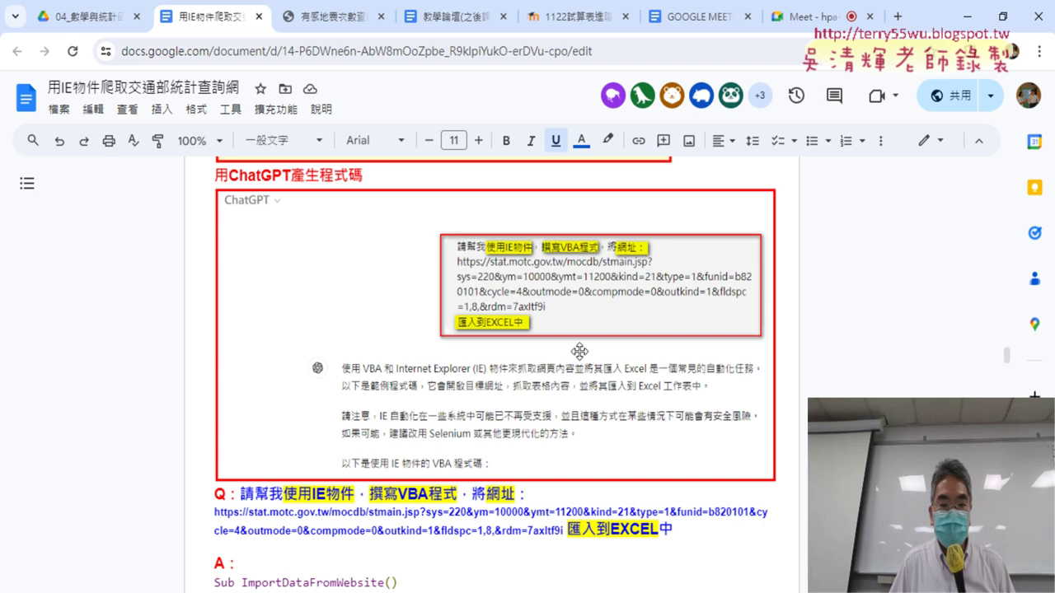
- Select the Q prompt line together with its MOTC URL in the lesson document
{"action": "scroll", "coordinate": [637, 397], "scroll_direction": "down", "scroll_amount": 1}
{"action": "left_click_drag", "start_coordinate": [695, 447], "coordinate": [241, 412]}
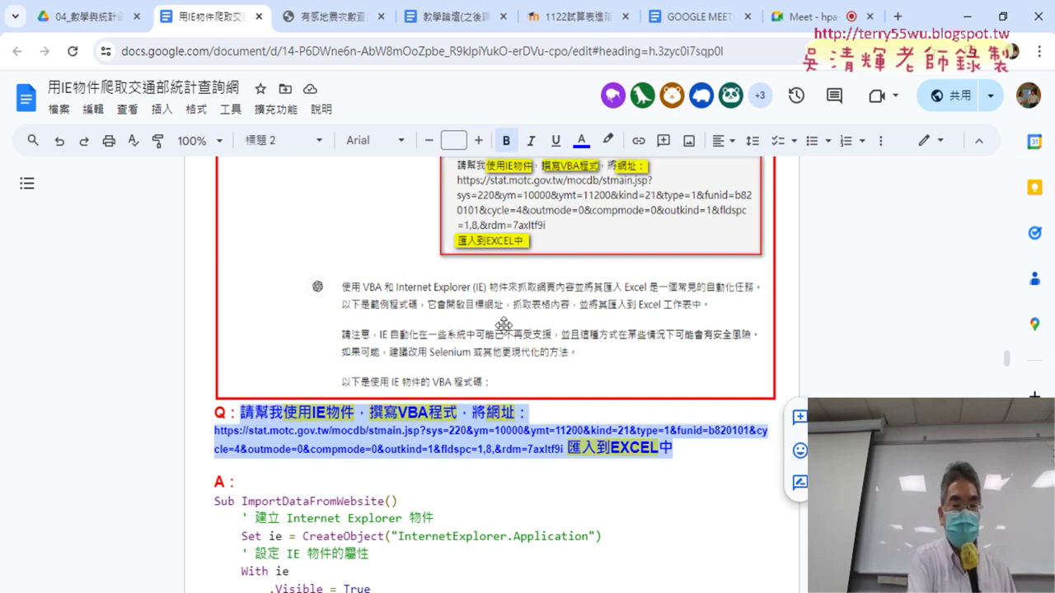
{"action": "scroll", "coordinate": [632, 293], "scroll_direction": "down", "scroll_amount": 4}
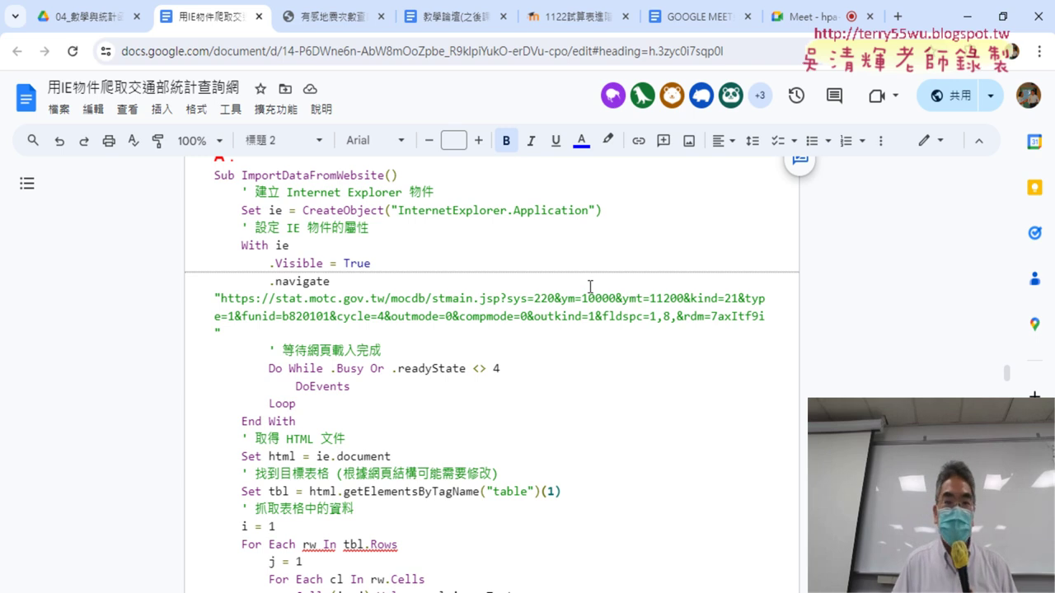
{"action": "scroll", "coordinate": [584, 291], "scroll_direction": "up", "scroll_amount": 2}
{"action": "scroll", "coordinate": [584, 290], "scroll_direction": "up", "scroll_amount": 1}
- Search Google for GPT, open ChatGPT and sign in with Google, then return to the lesson
{"action": "left_click", "coordinate": [898, 15]}
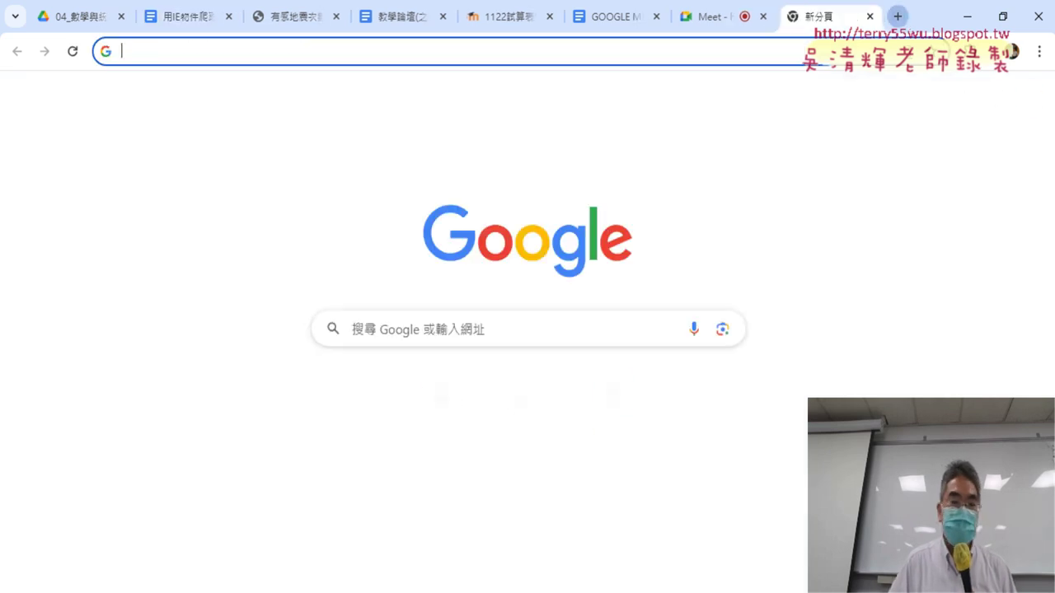
{"action": "type", "text": "GP"}
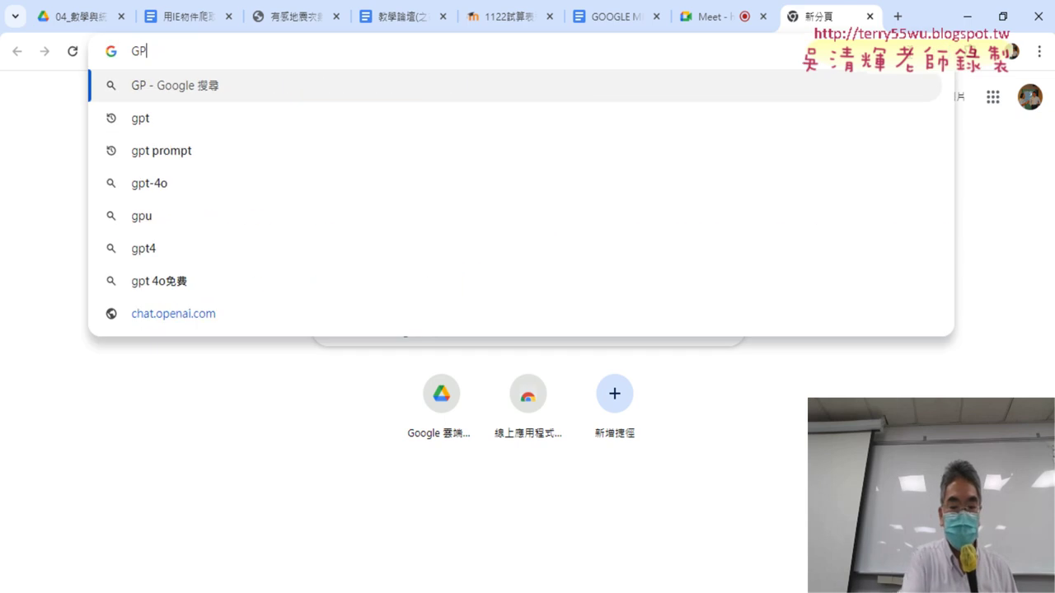
{"action": "type", "text": "T"}
{"action": "key", "text": "Return"}
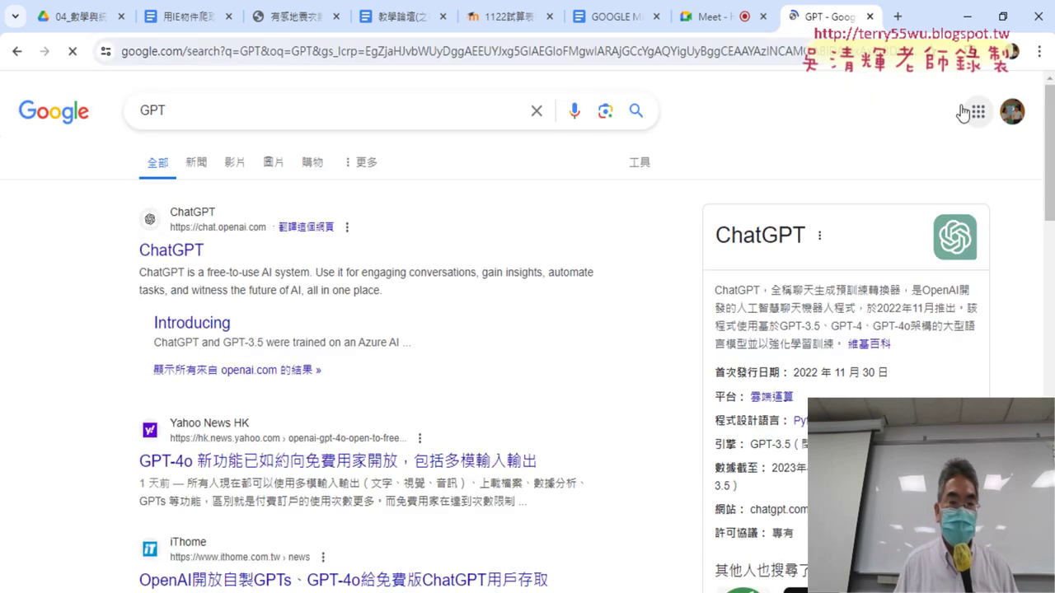
{"action": "left_click", "coordinate": [175, 252]}
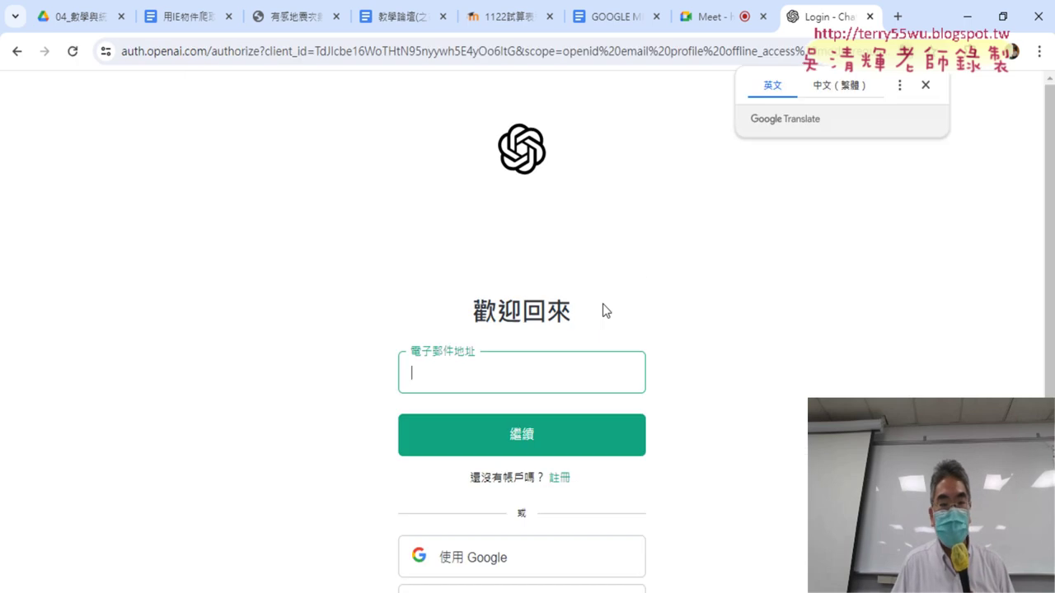
{"action": "left_click", "coordinate": [544, 554]}
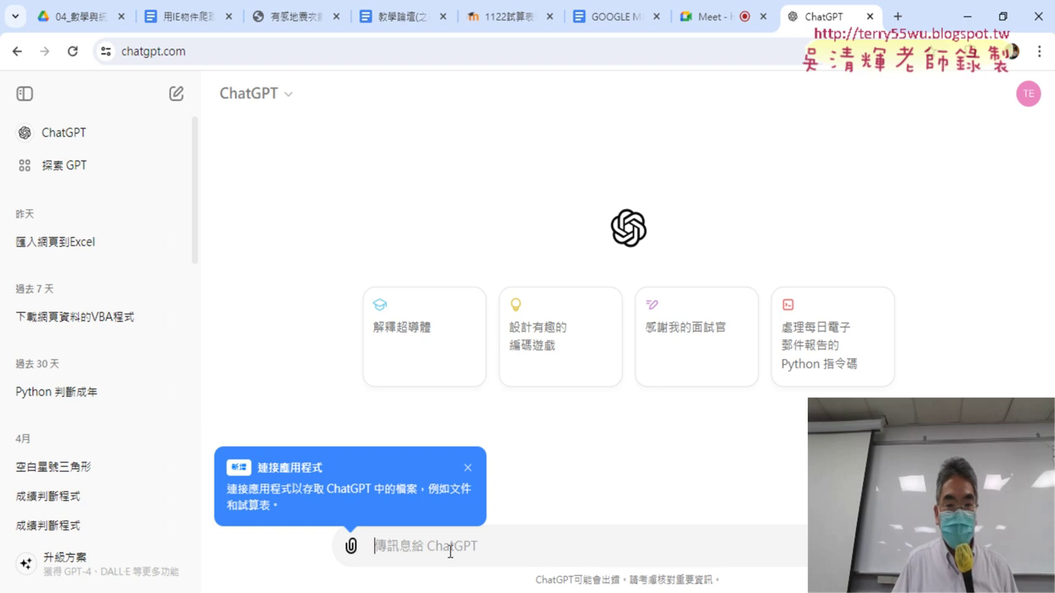
{"action": "left_click", "coordinate": [185, 19]}
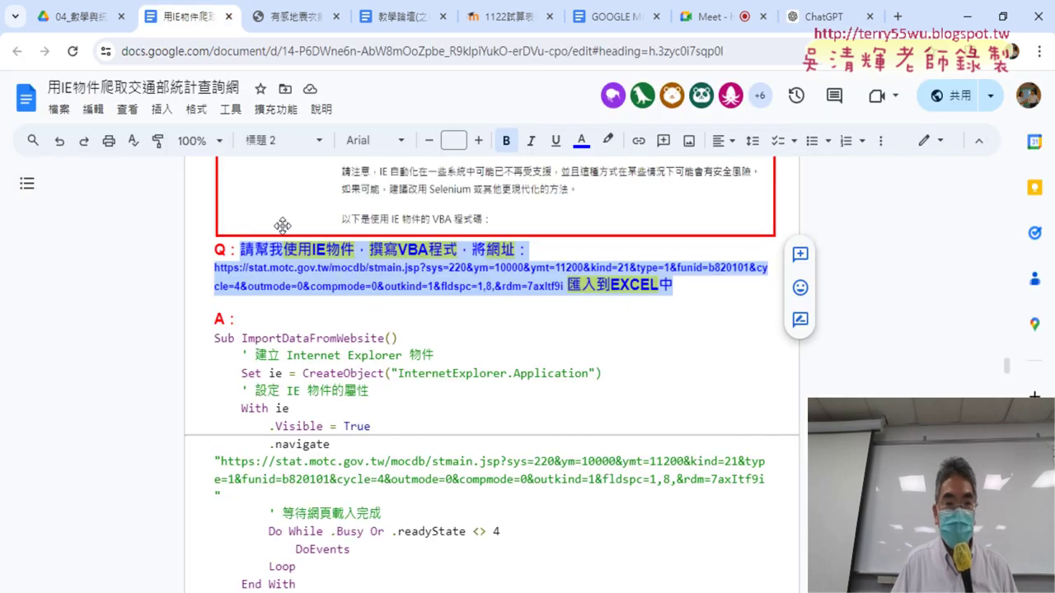
- Select the whole prompt from 請幫我 to 中, including the two-line MOTC URL, and switch to ChatGPT
{"action": "left_click_drag", "start_coordinate": [239, 250], "coordinate": [457, 256]}
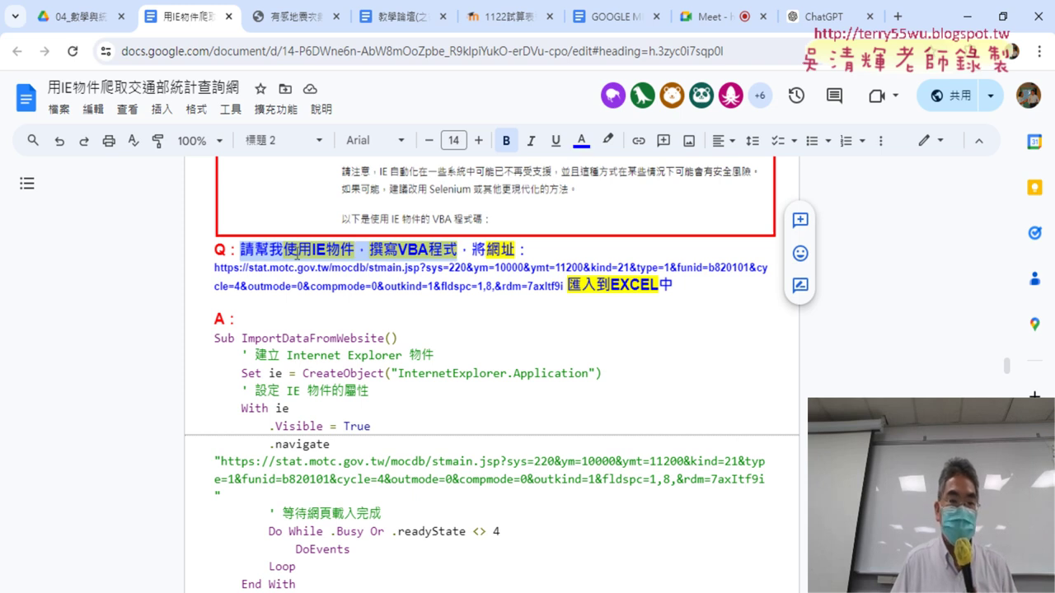
{"action": "left_click", "coordinate": [449, 257]}
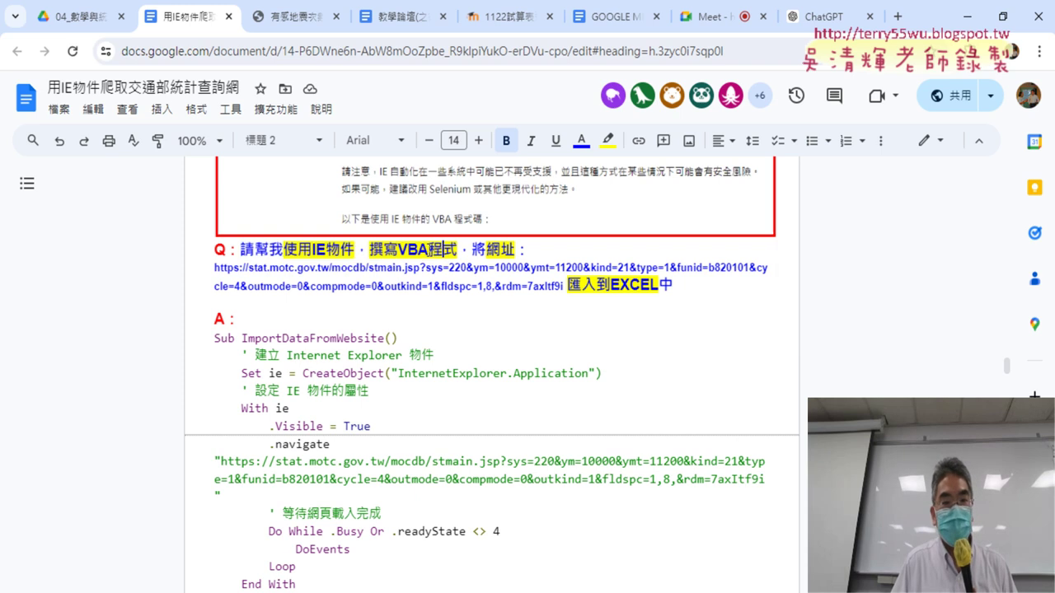
{"action": "left_click_drag", "start_coordinate": [432, 251], "coordinate": [399, 251]}
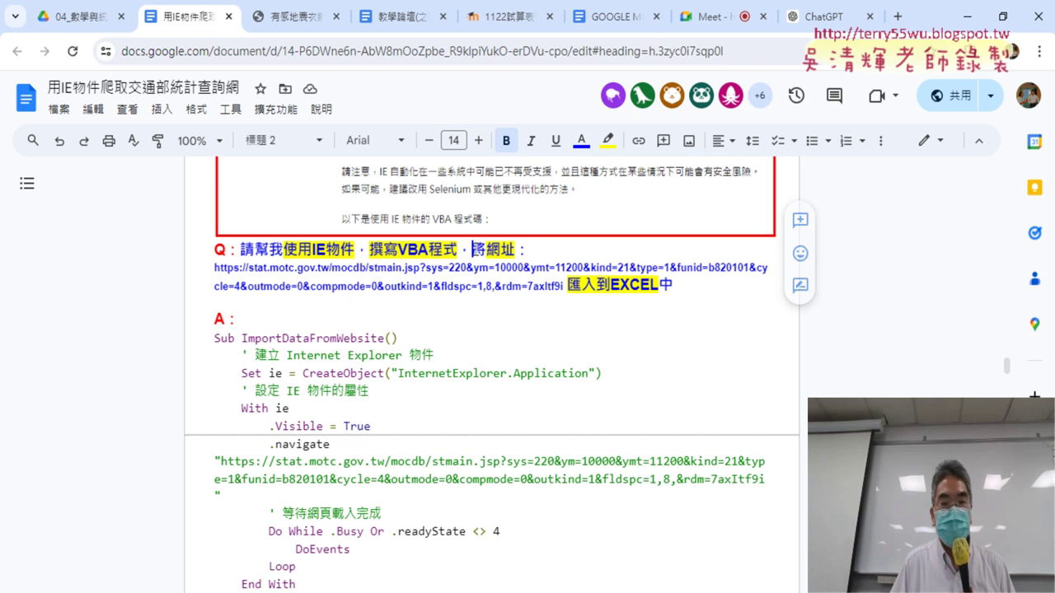
{"action": "left_click_drag", "start_coordinate": [473, 251], "coordinate": [529, 249]}
{"action": "left_click_drag", "start_coordinate": [566, 286], "coordinate": [204, 270]}
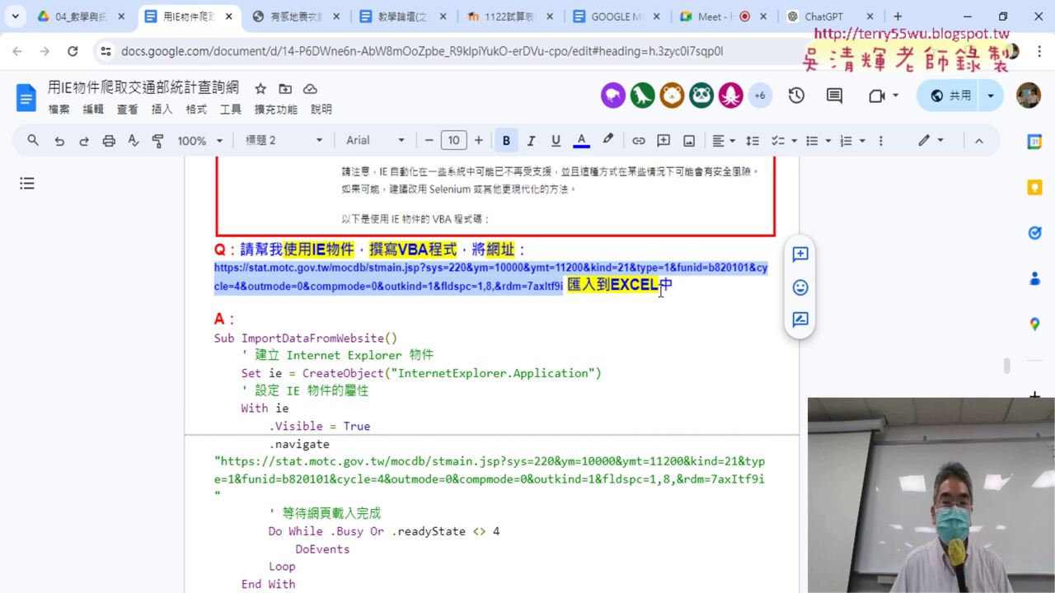
{"action": "left_click_drag", "start_coordinate": [684, 288], "coordinate": [240, 249]}
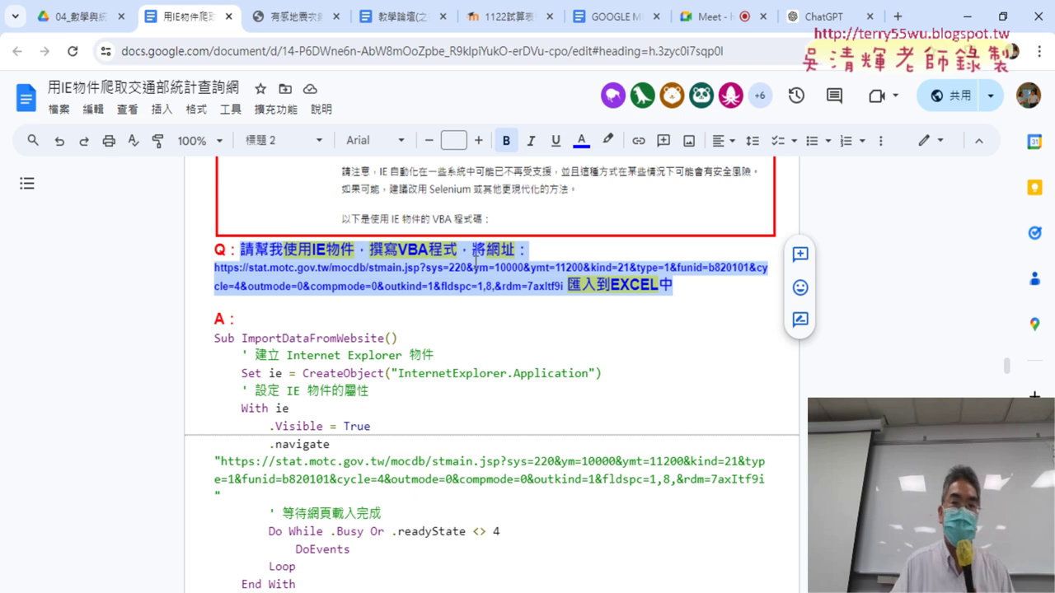
{"action": "left_click", "coordinate": [824, 17]}
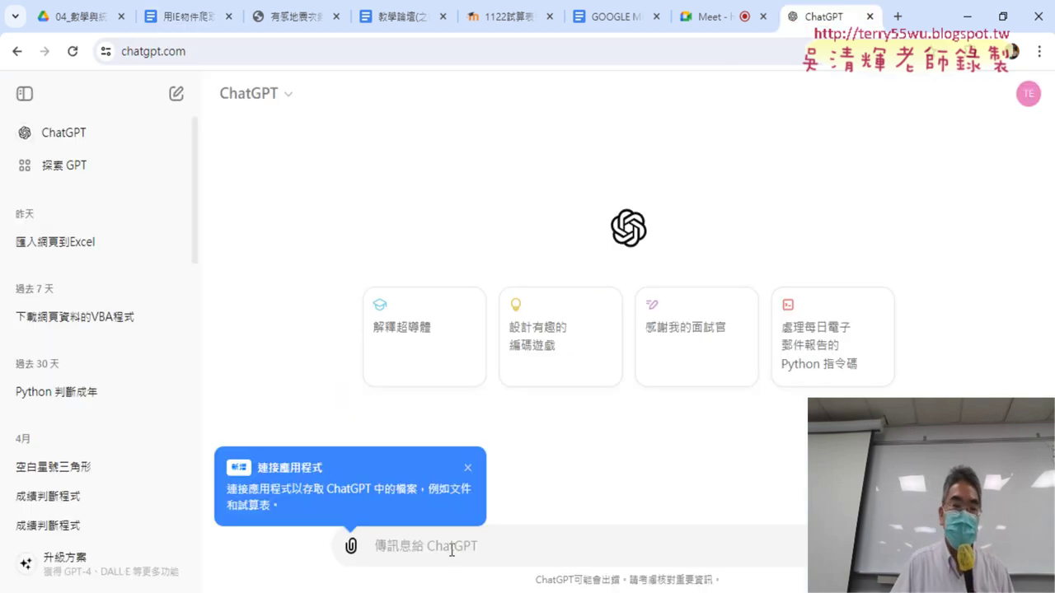
- Paste the copied prompt into ChatGPT, send it, and go back to the Google Docs notes
{"action": "key", "text": "ctrl+v"}
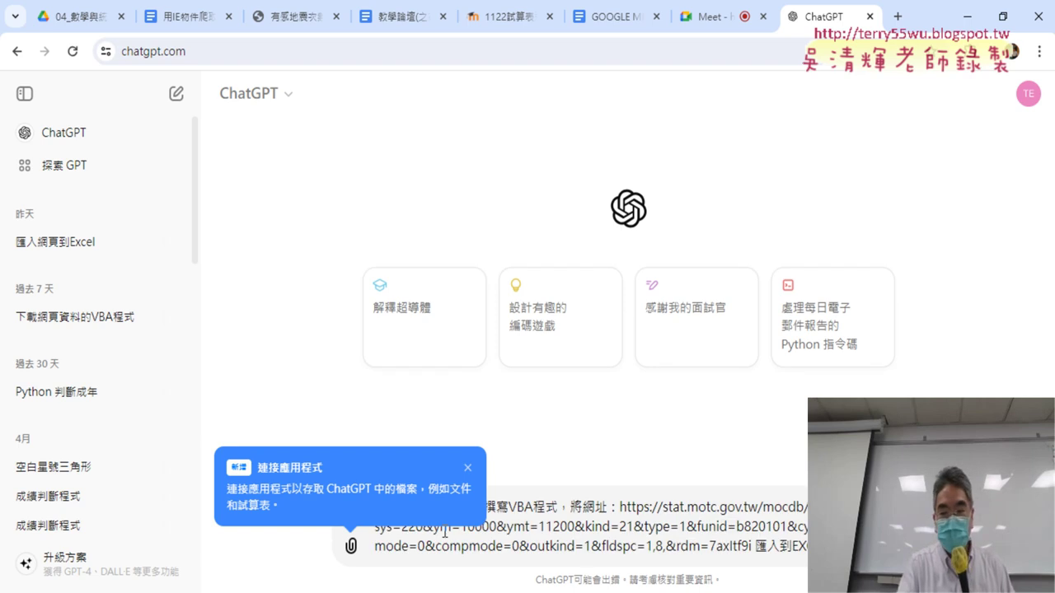
{"action": "key", "text": "Return"}
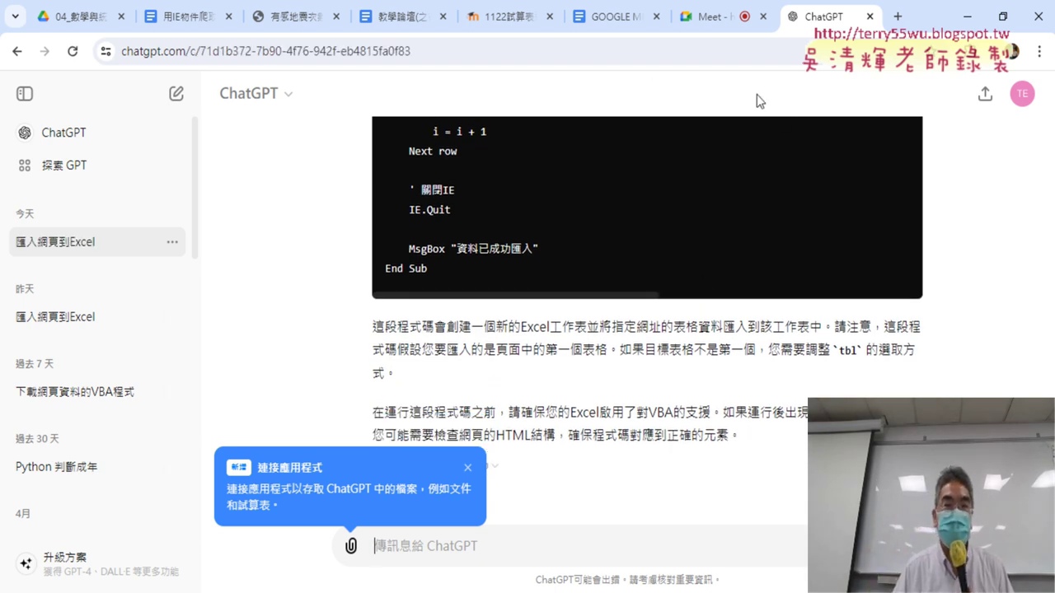
{"action": "left_click", "coordinate": [190, 16]}
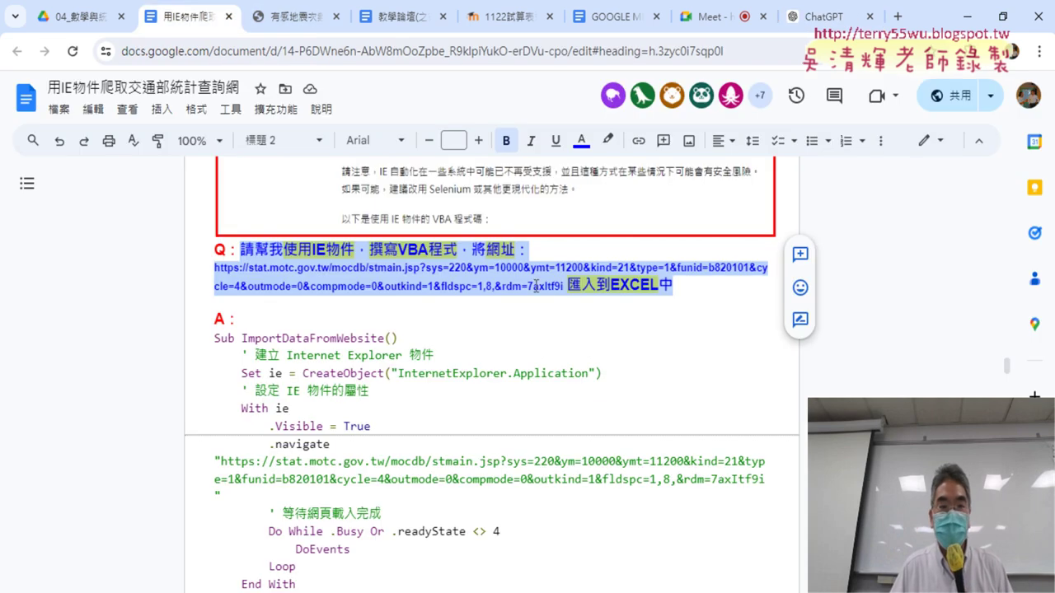
- Select the ImportDataFromWebsite macro from Sub to End Sub, then switch to the Excel workbook
{"action": "scroll", "coordinate": [643, 391], "scroll_direction": "down", "scroll_amount": 2}
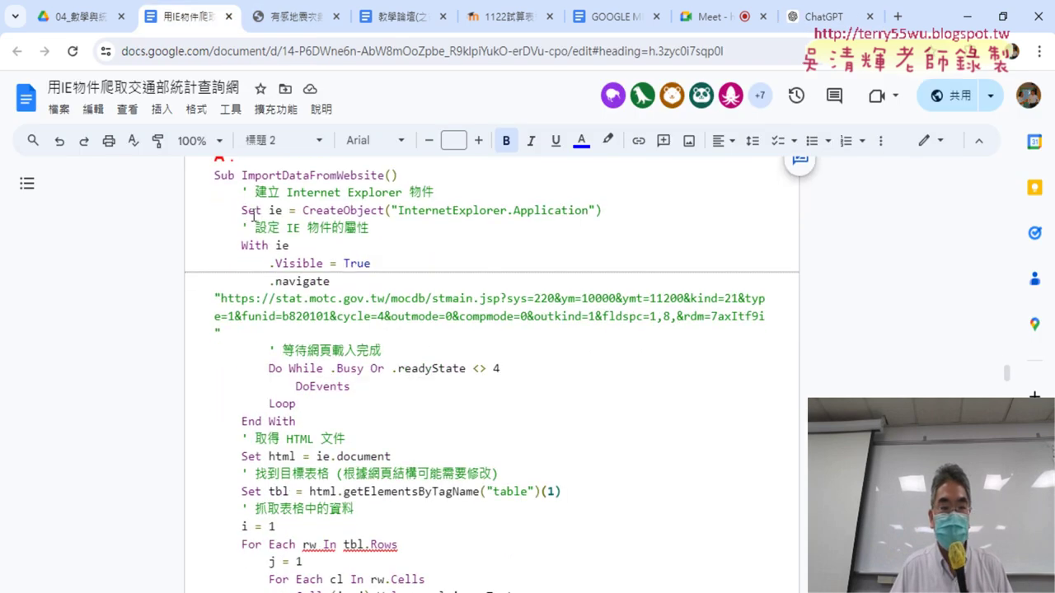
{"action": "mouse_move", "coordinate": [217, 176]}
{"action": "left_mouse_down"}
{"action": "mouse_move", "coordinate": [464, 540]}
{"action": "mouse_move", "coordinate": [484, 501]}
{"action": "left_mouse_up"}
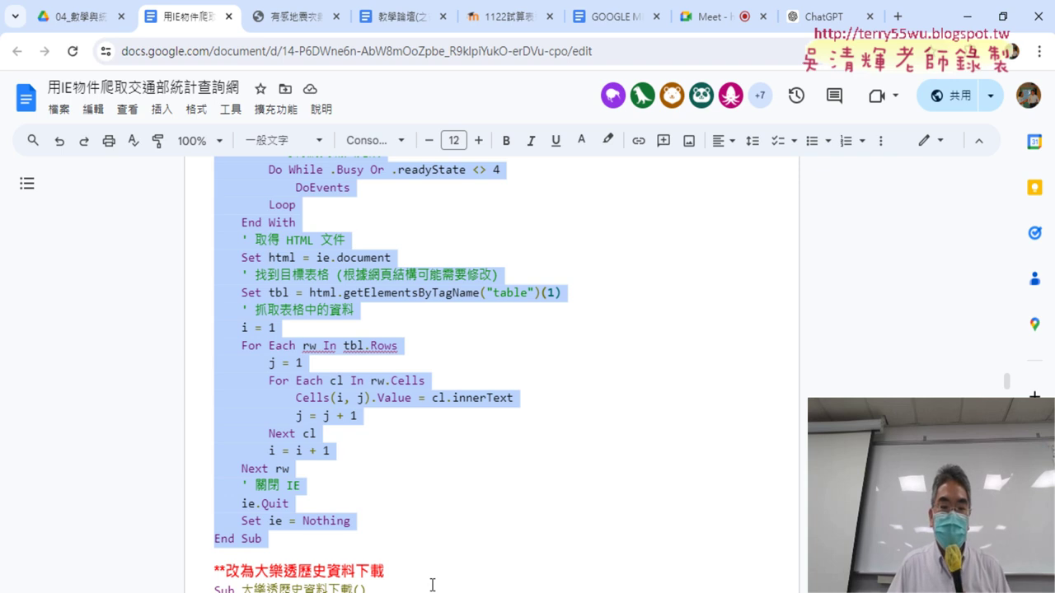
{"action": "key", "text": "alt+Tab"}
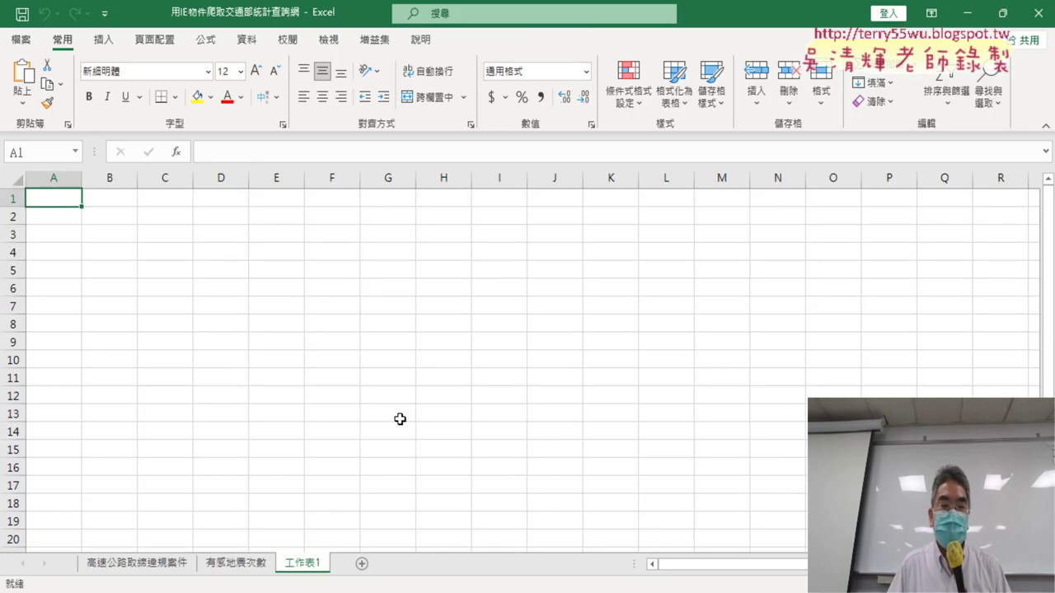
- Turn on the 開發人員 (Developer) tab through Excel Options' Customize Ribbon settings
{"action": "left_click", "coordinate": [105, 13]}
{"action": "left_click", "coordinate": [177, 336]}
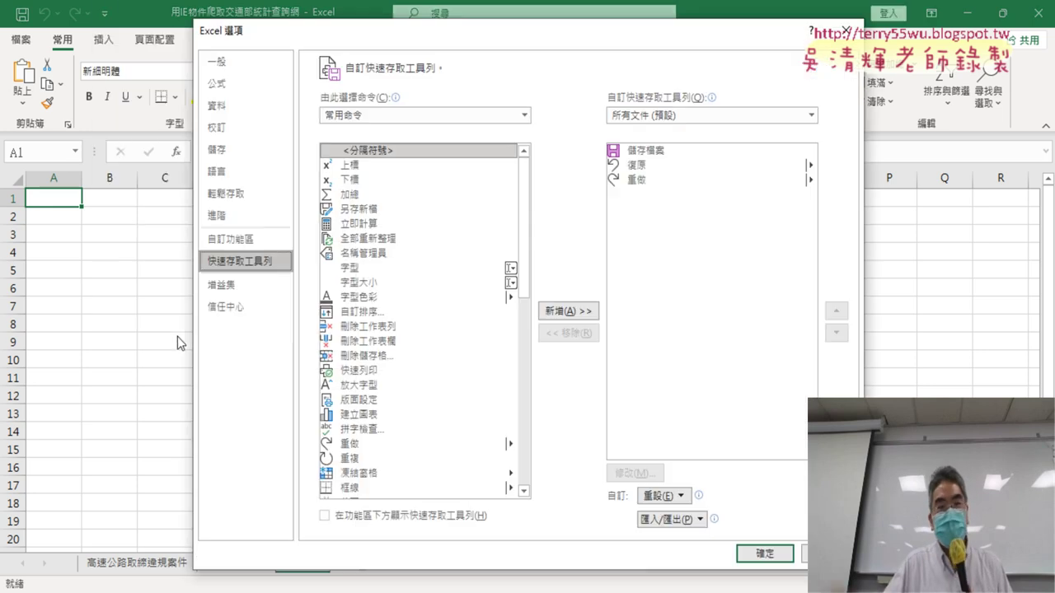
{"action": "left_click", "coordinate": [266, 241]}
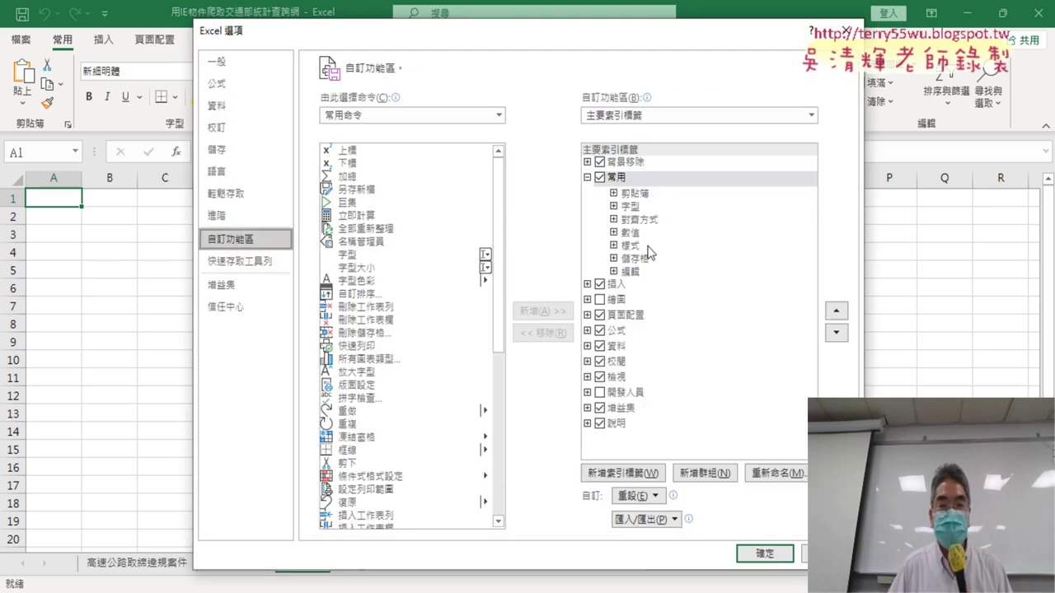
{"action": "left_click", "coordinate": [600, 393]}
{"action": "left_click", "coordinate": [764, 553]}
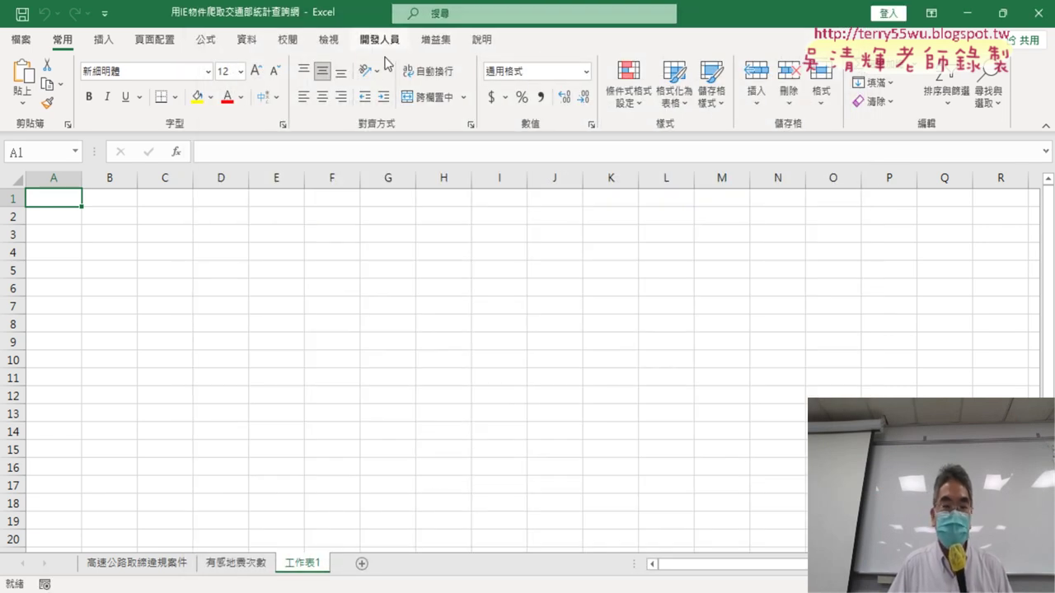
{"action": "left_click", "coordinate": [443, 523]}
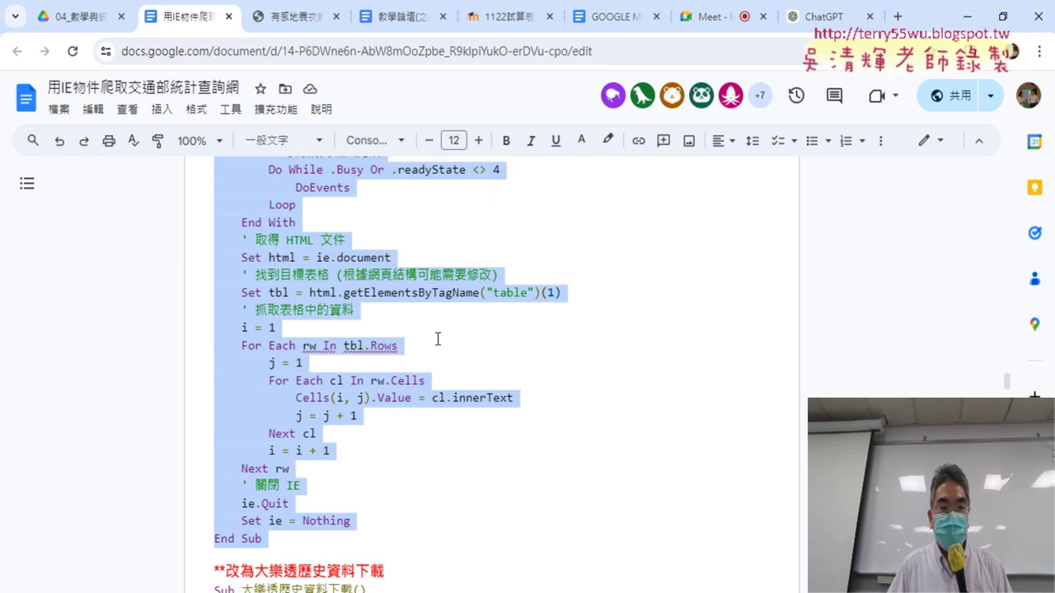
{"action": "scroll", "coordinate": [437, 334], "scroll_direction": "up", "scroll_amount": 1}
{"action": "scroll", "coordinate": [436, 334], "scroll_direction": "up", "scroll_amount": 1}
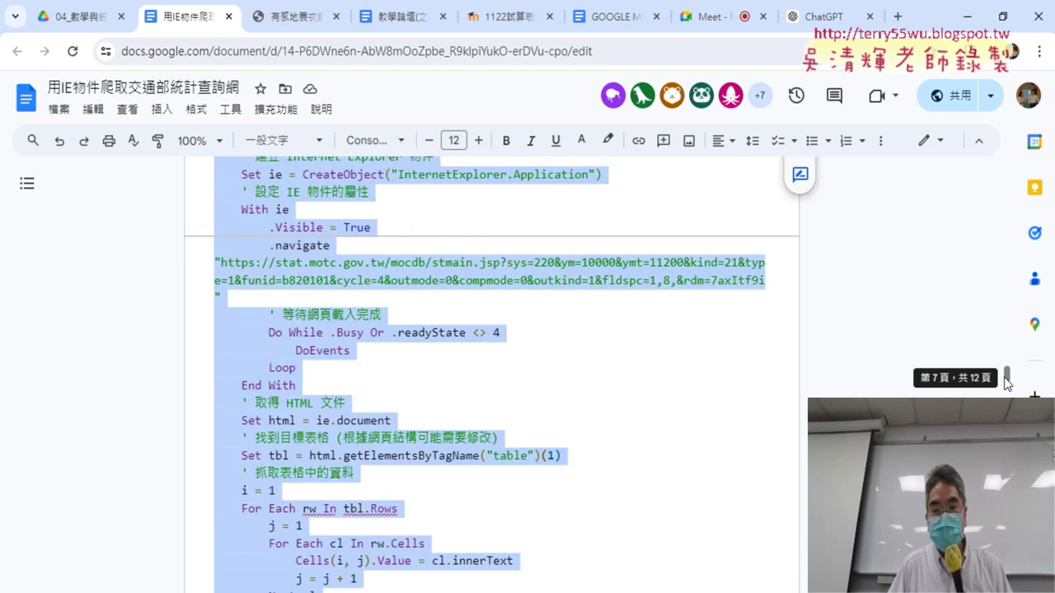
{"action": "left_click", "coordinate": [80, 16]}
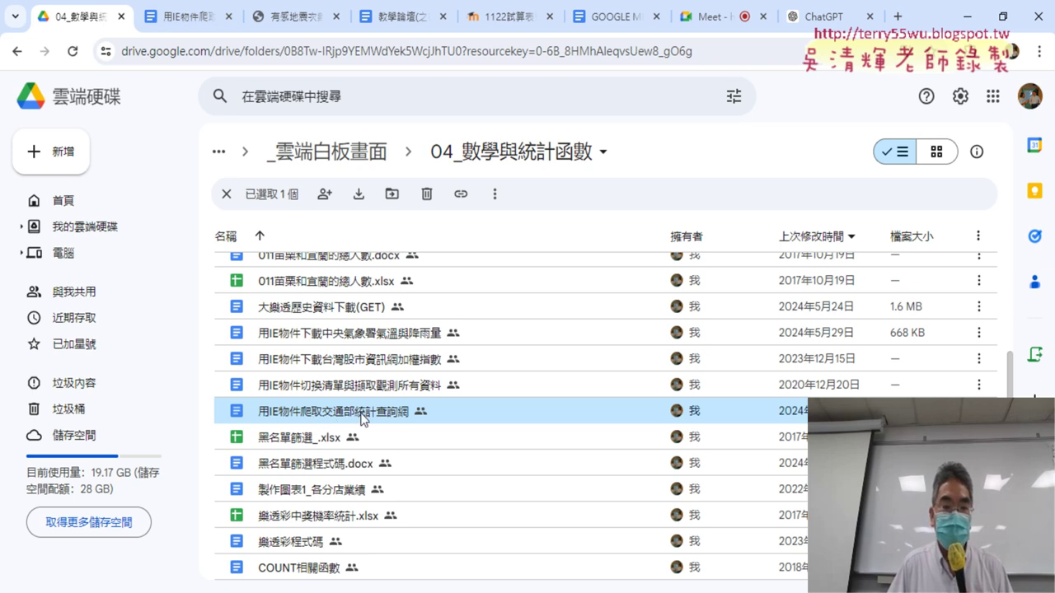
{"action": "left_click", "coordinate": [173, 18]}
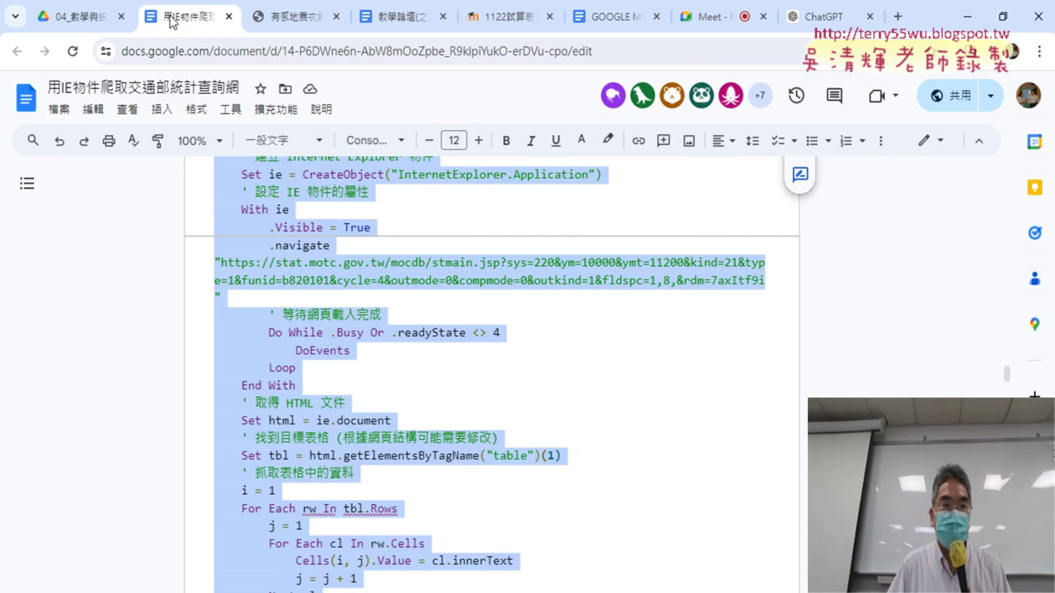
{"action": "left_click_drag", "start_coordinate": [987, 381], "coordinate": [987, 376]}
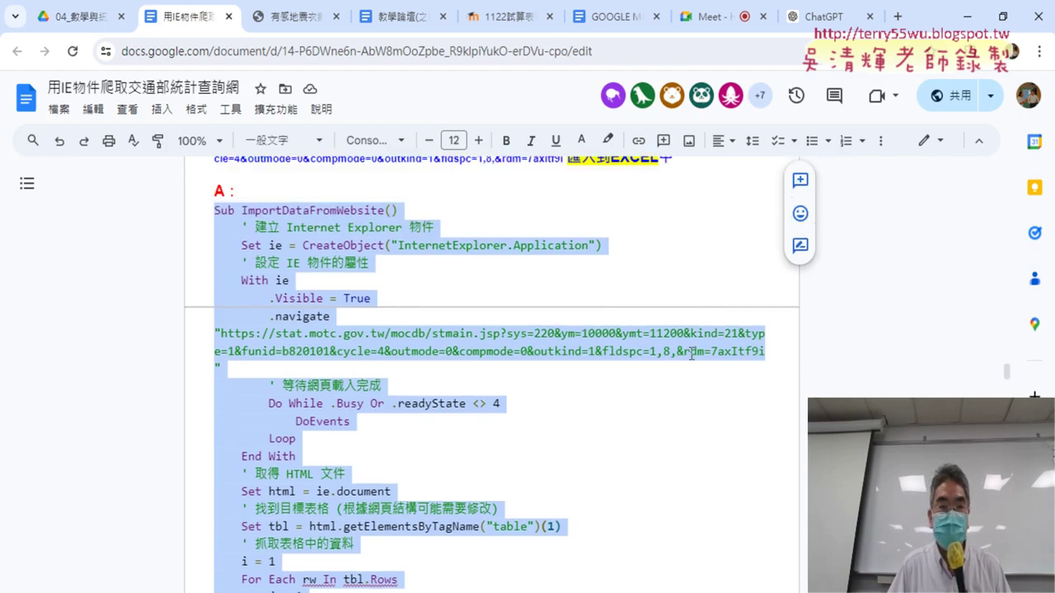
{"action": "mouse_move", "coordinate": [213, 221]}
{"action": "left_mouse_down"}
{"action": "mouse_move", "coordinate": [396, 590]}
{"action": "mouse_move", "coordinate": [439, 544]}
{"action": "left_mouse_up"}
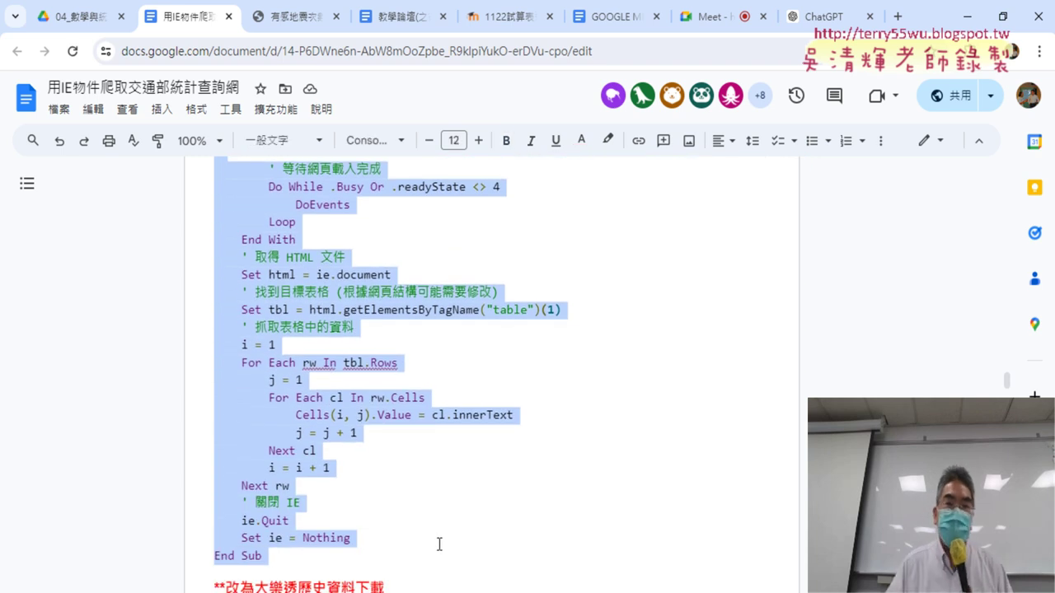
{"action": "scroll", "coordinate": [400, 344], "scroll_direction": "up", "scroll_amount": 4}
{"action": "scroll", "coordinate": [399, 345], "scroll_direction": "down", "scroll_amount": 1}
{"action": "left_click", "coordinate": [400, 344]}
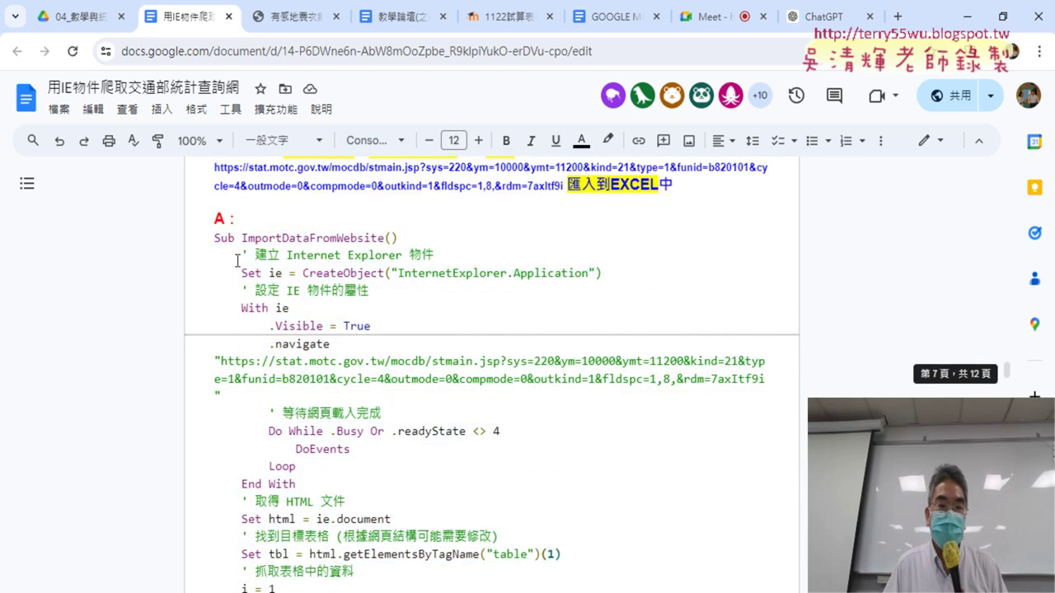
{"action": "left_click_drag", "start_coordinate": [212, 239], "coordinate": [431, 233]}
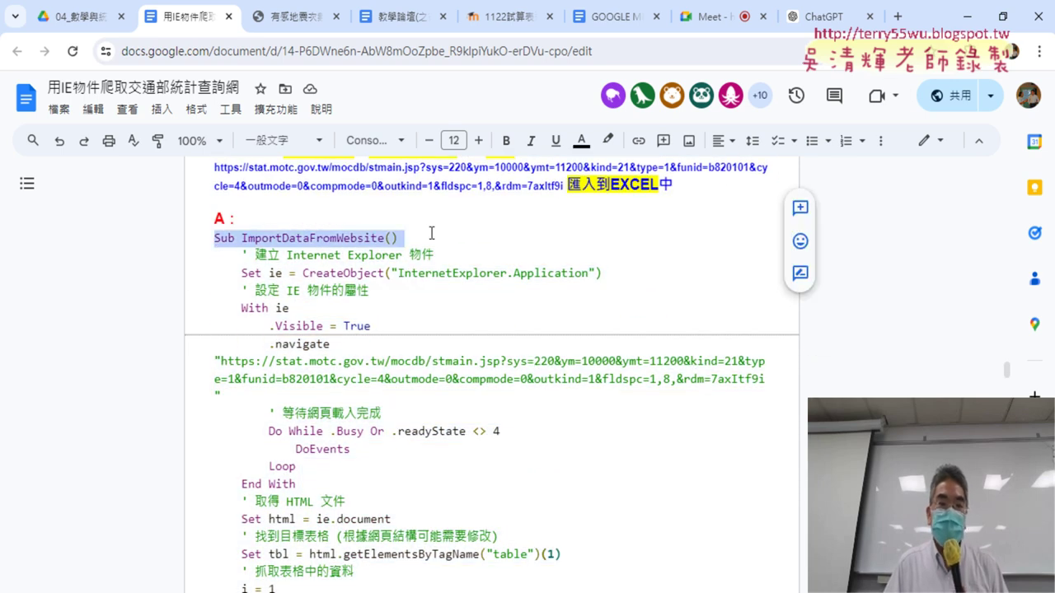
- Select the Dim declarations at the top of ChatGPT's ImportDataFromWeb code, then return to Excel
{"action": "left_click", "coordinate": [832, 17]}
{"action": "scroll", "coordinate": [633, 269], "scroll_direction": "up", "scroll_amount": 4}
{"action": "scroll", "coordinate": [631, 264], "scroll_direction": "up", "scroll_amount": 3}
{"action": "scroll", "coordinate": [632, 266], "scroll_direction": "up", "scroll_amount": 2}
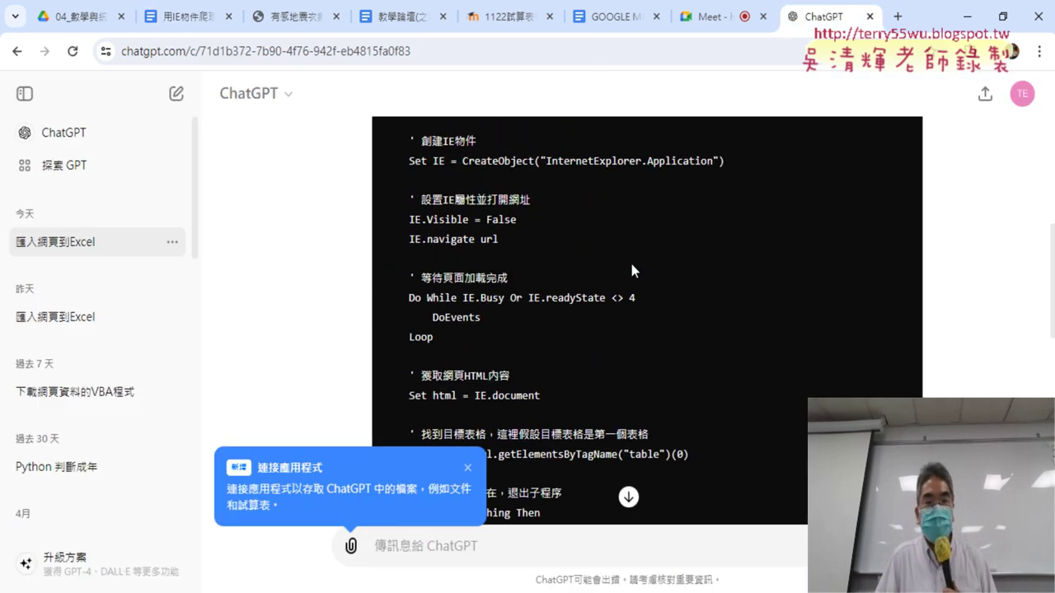
{"action": "scroll", "coordinate": [630, 259], "scroll_direction": "up", "scroll_amount": 2}
{"action": "scroll", "coordinate": [631, 262], "scroll_direction": "up", "scroll_amount": 3}
{"action": "left_click_drag", "start_coordinate": [554, 371], "coordinate": [388, 238]}
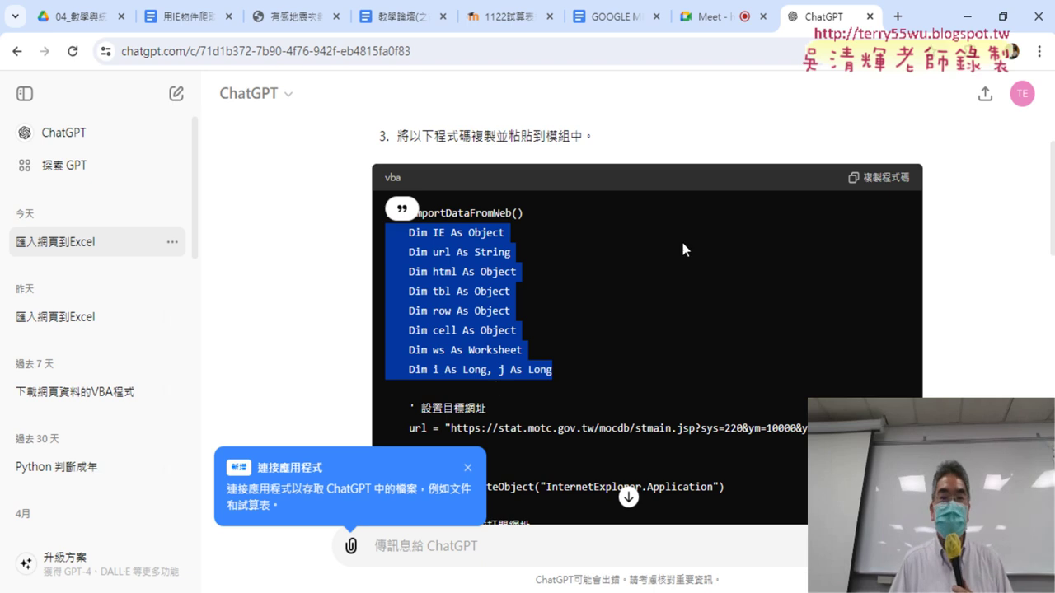
{"action": "key", "text": "alt+Tab"}
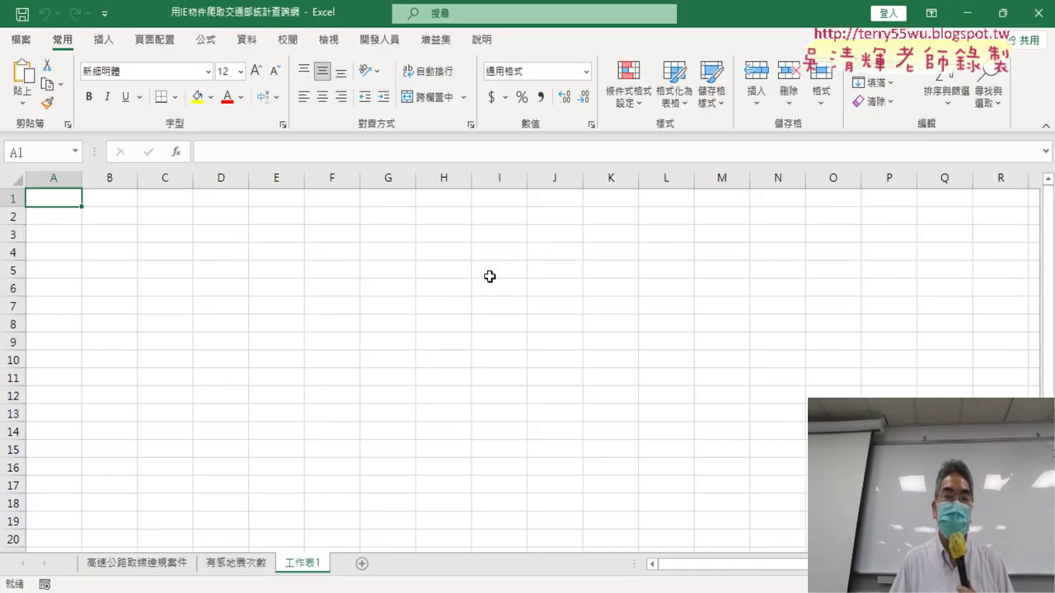
- Open the VBA editor on Module1 beside the sheet, maximize the code window and enlarge the Project pane
{"action": "left_click", "coordinate": [394, 42]}
{"action": "left_click", "coordinate": [24, 83]}
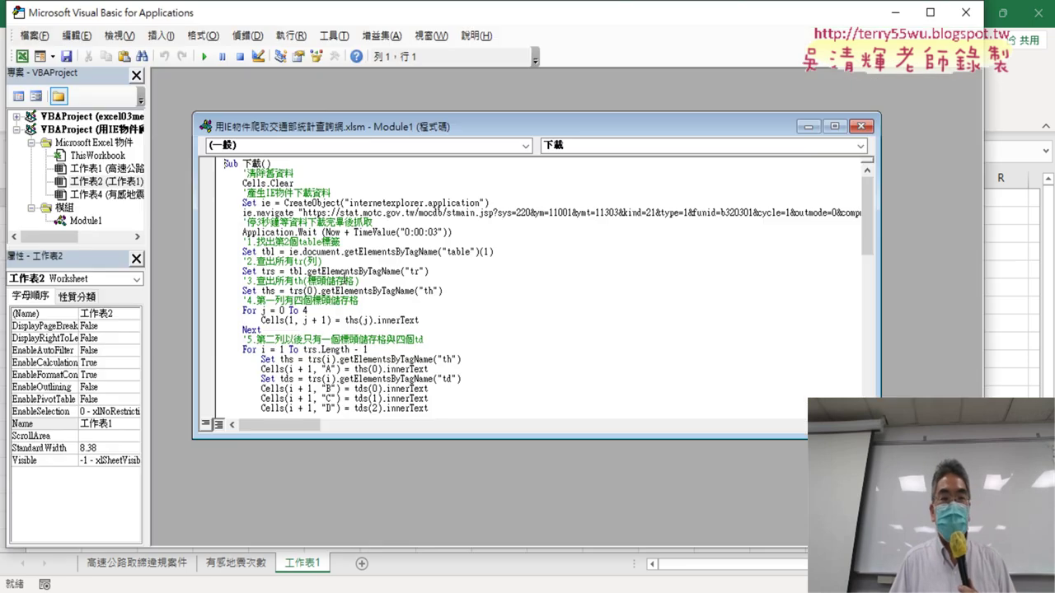
{"action": "double_click", "coordinate": [408, 127]}
{"action": "left_click_drag", "start_coordinate": [392, 23], "coordinate": [623, 41]}
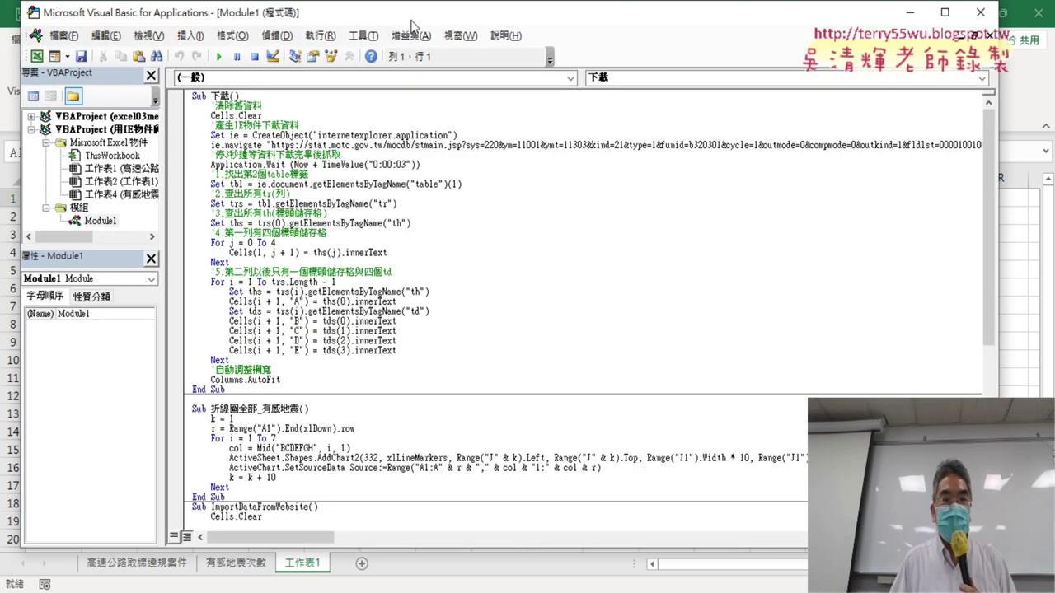
{"action": "left_click_drag", "start_coordinate": [341, 263], "coordinate": [340, 354]}
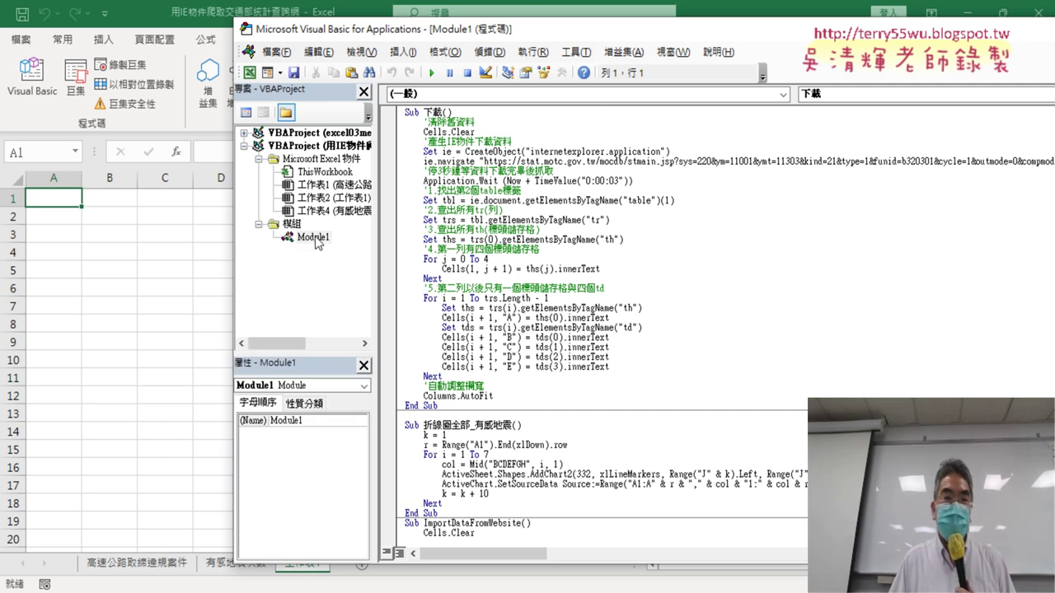
- Raise the VBA code font size from 9 to 12 in the editor options
{"action": "left_click", "coordinate": [576, 51]}
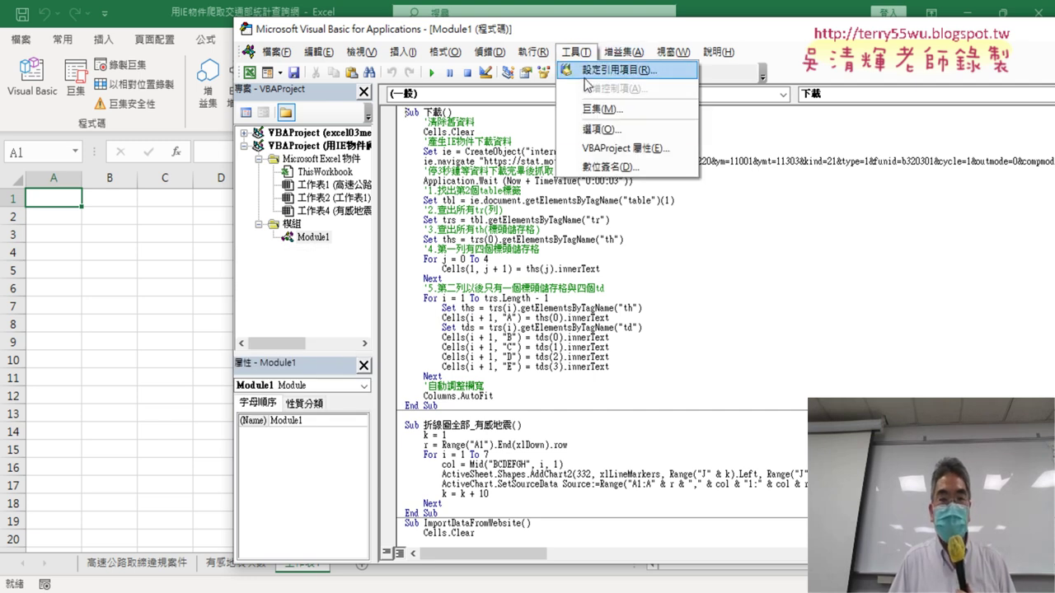
{"action": "left_click", "coordinate": [601, 130]}
{"action": "left_click", "coordinate": [446, 147]}
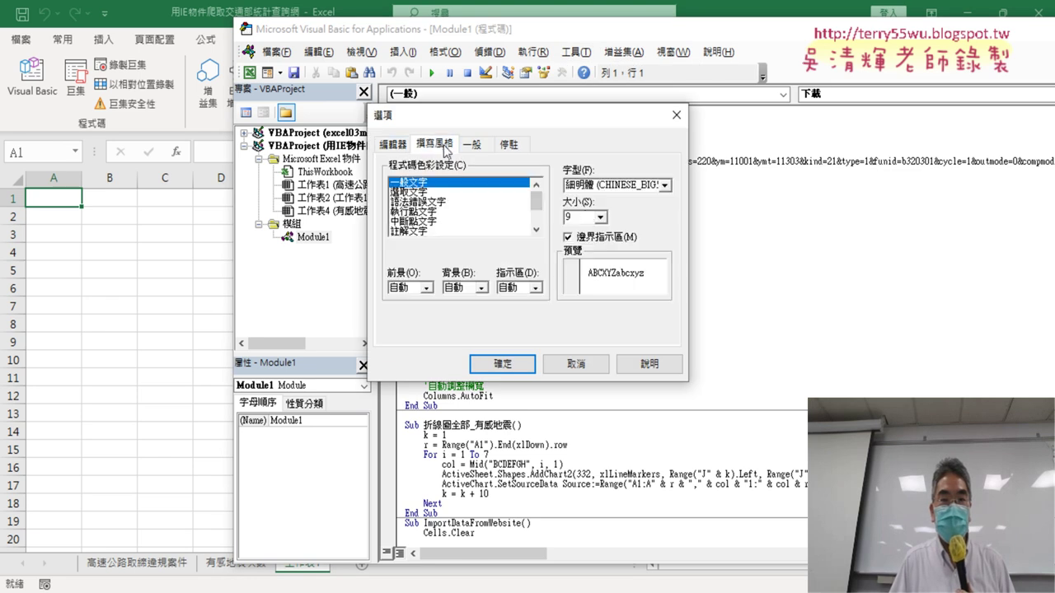
{"action": "left_click", "coordinate": [600, 217]}
{"action": "left_click", "coordinate": [584, 266]}
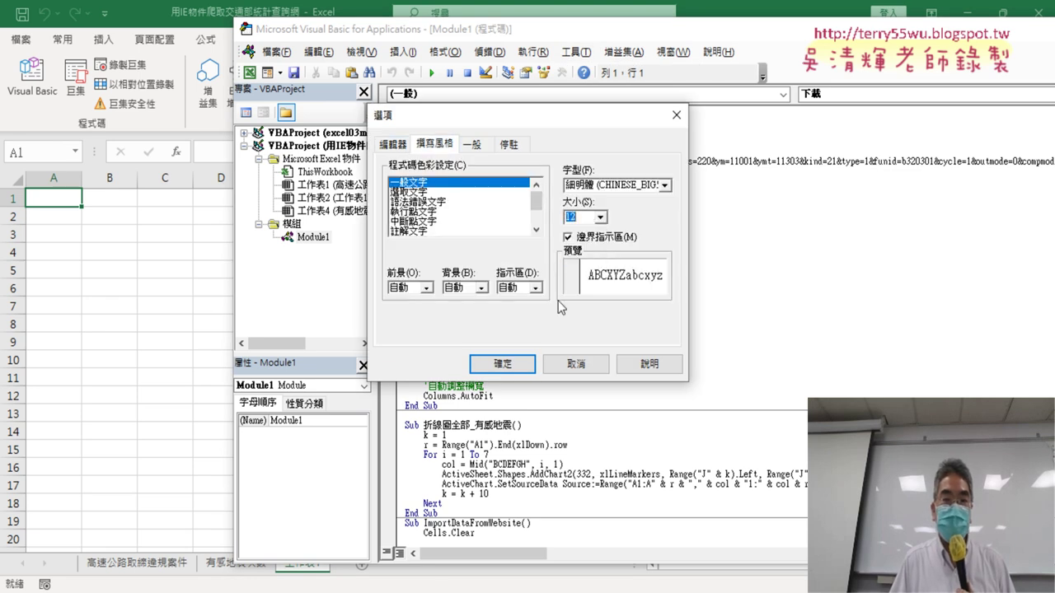
{"action": "left_click", "coordinate": [520, 365]}
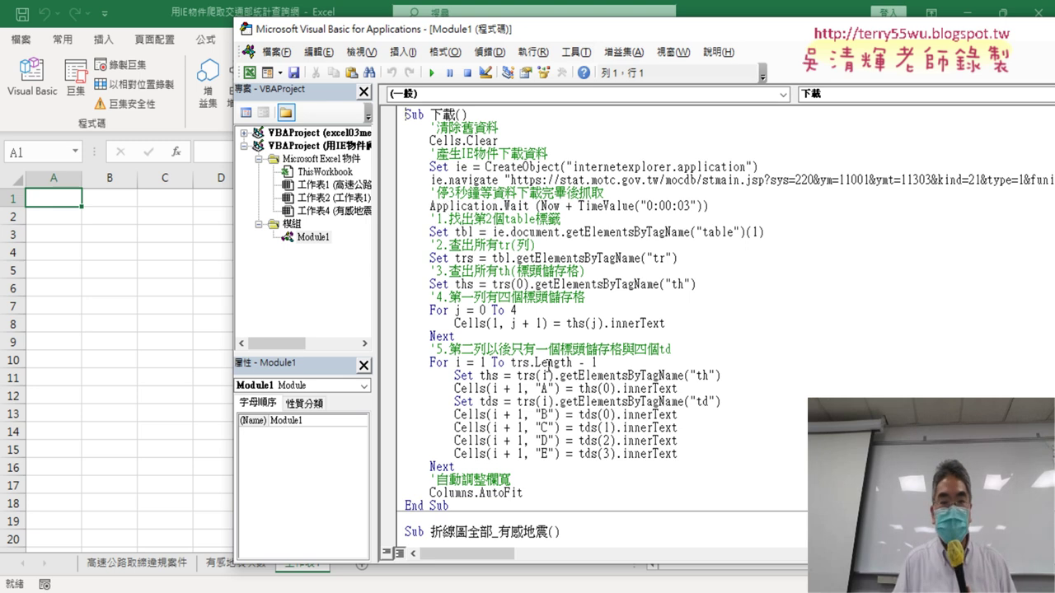
- Delete the old ImportDataFromWebsite macro from Module1 and reopen Module1's code
{"action": "scroll", "coordinate": [581, 319], "scroll_direction": "down", "scroll_amount": 4}
{"action": "scroll", "coordinate": [581, 319], "scroll_direction": "down", "scroll_amount": 10}
{"action": "scroll", "coordinate": [574, 383], "scroll_direction": "down", "scroll_amount": 1}
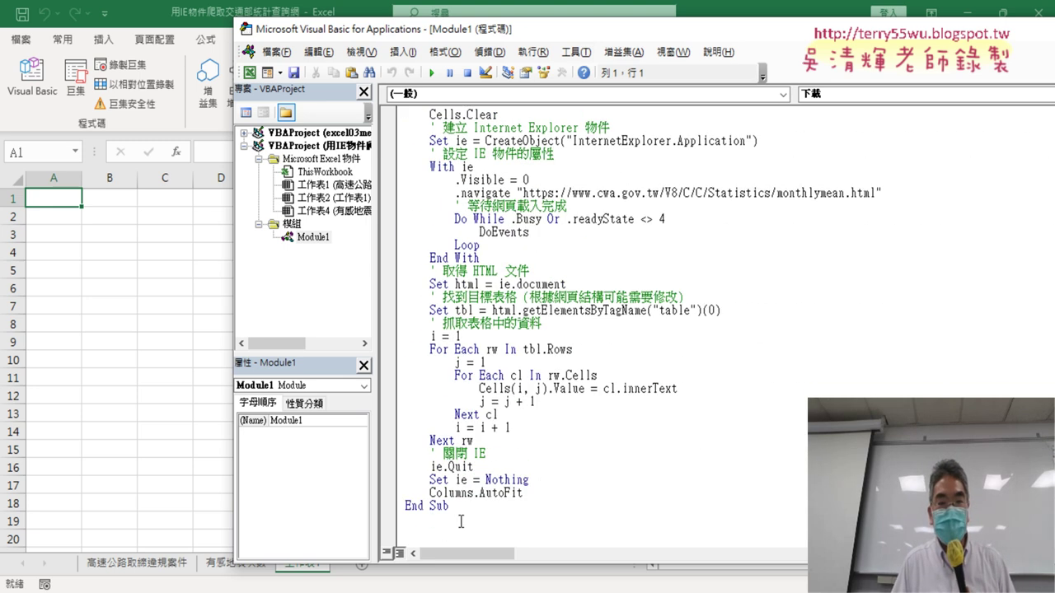
{"action": "scroll", "coordinate": [452, 531], "scroll_direction": "up", "scroll_amount": 2}
{"action": "scroll", "coordinate": [469, 521], "scroll_direction": "down", "scroll_amount": 2}
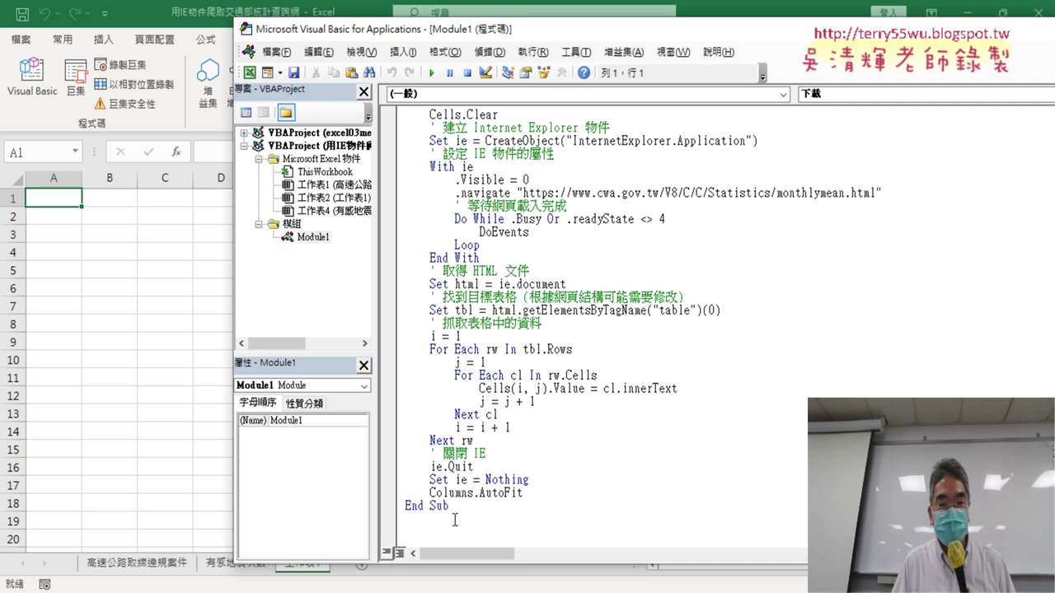
{"action": "left_click_drag", "start_coordinate": [453, 522], "coordinate": [404, 259]}
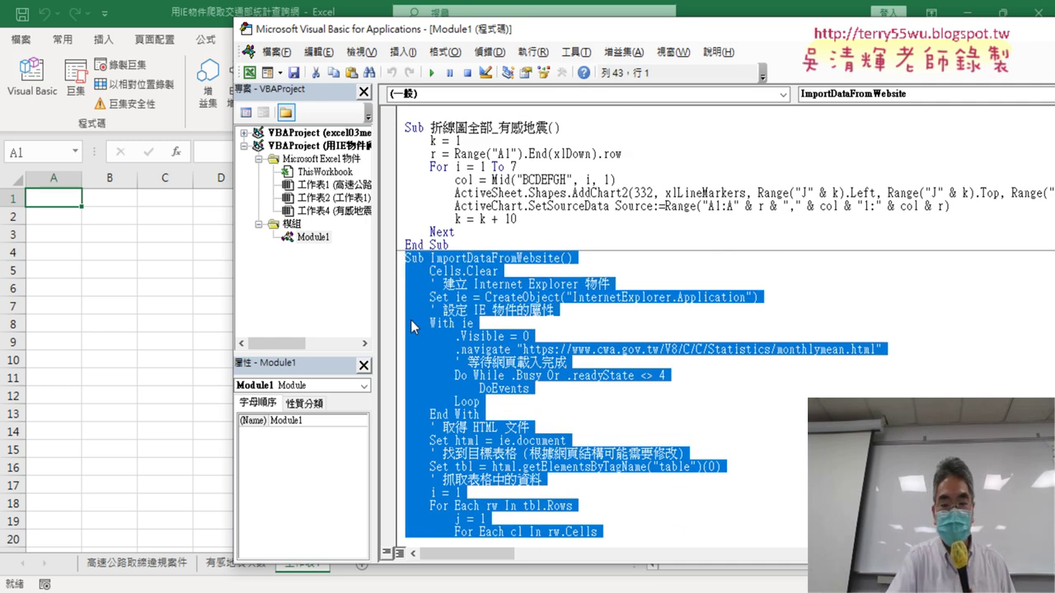
{"action": "key", "text": "Delete"}
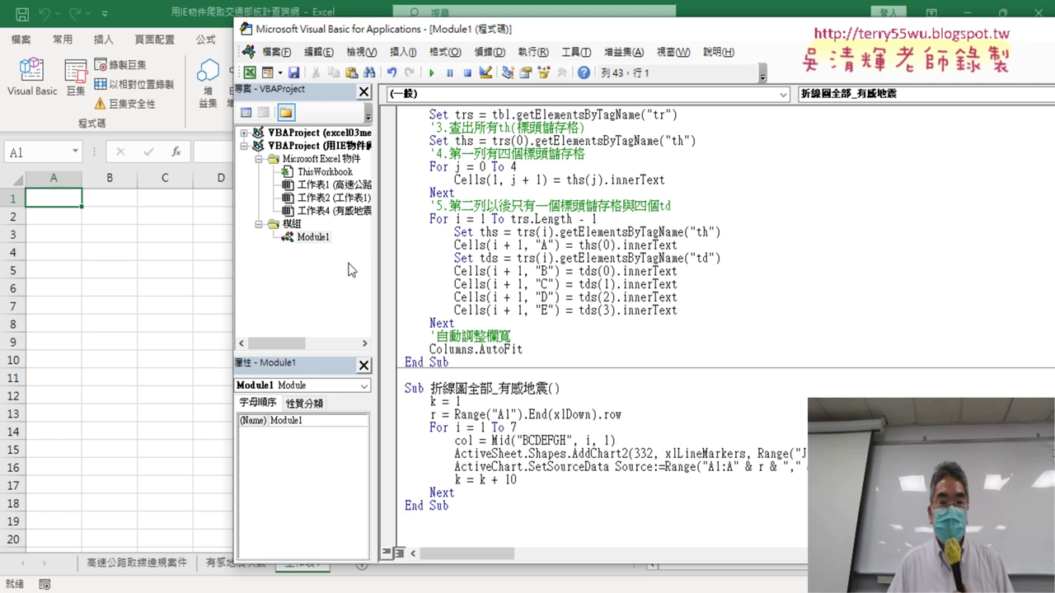
{"action": "left_click", "coordinate": [312, 237]}
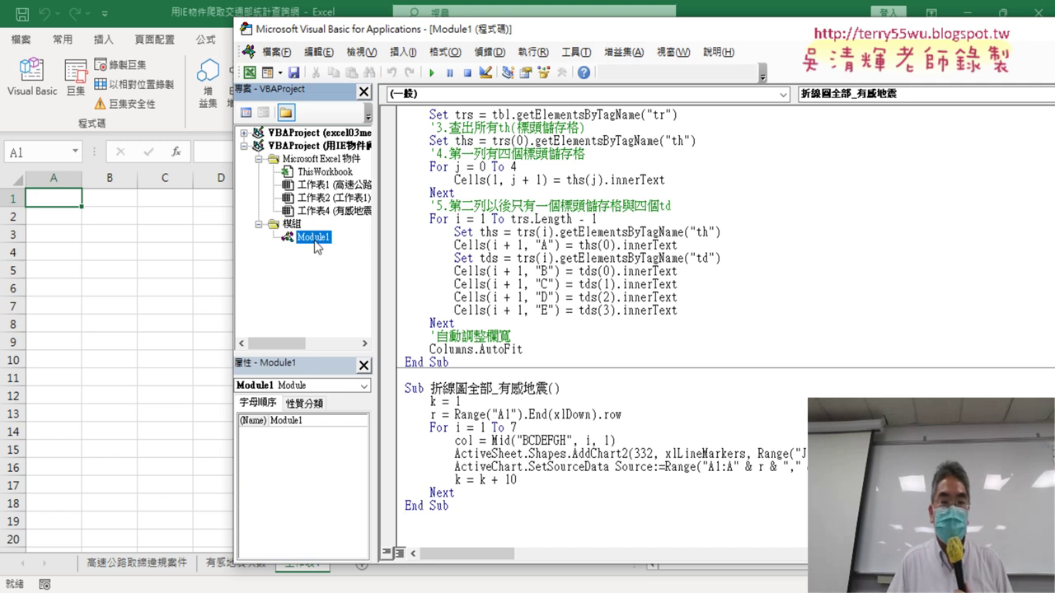
{"action": "double_click", "coordinate": [314, 242]}
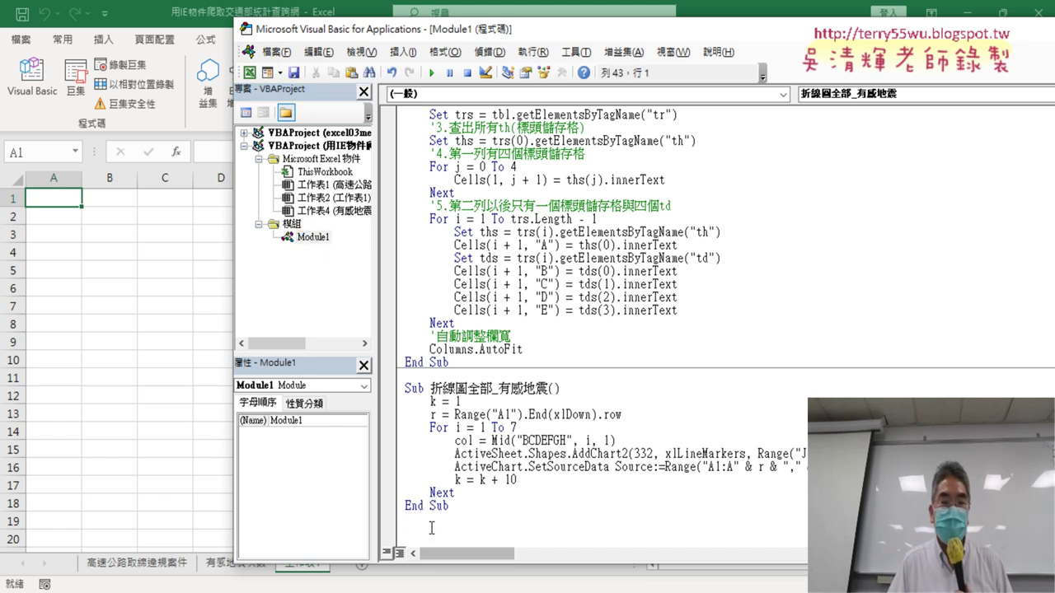
- Copy the ImportDataFromWebsite macro from the Google Docs notes and return to the VBA editor
{"action": "mouse_move", "coordinate": [464, 580]}
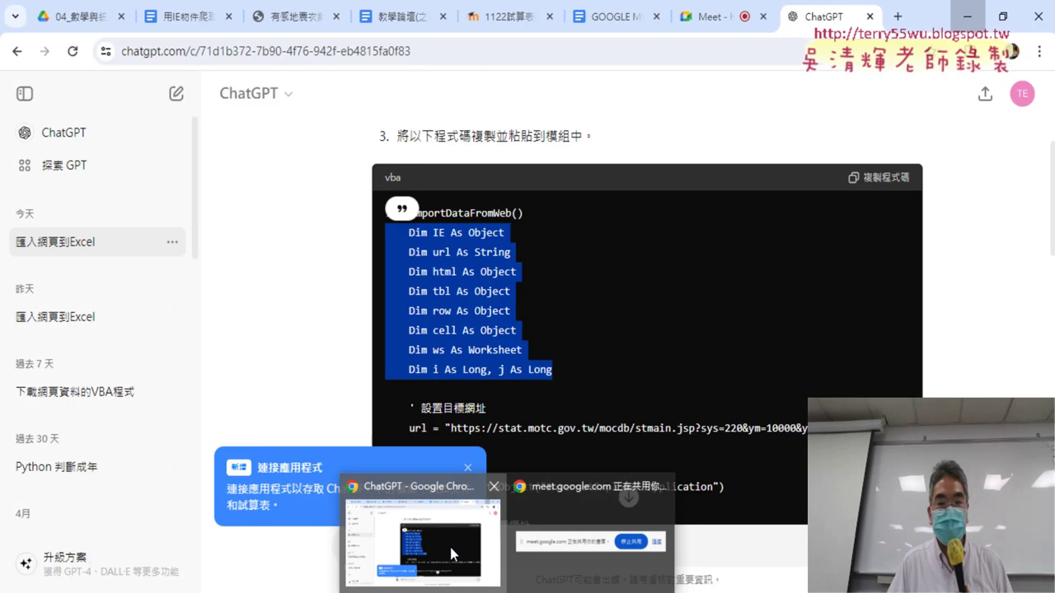
{"action": "left_click", "coordinate": [450, 548]}
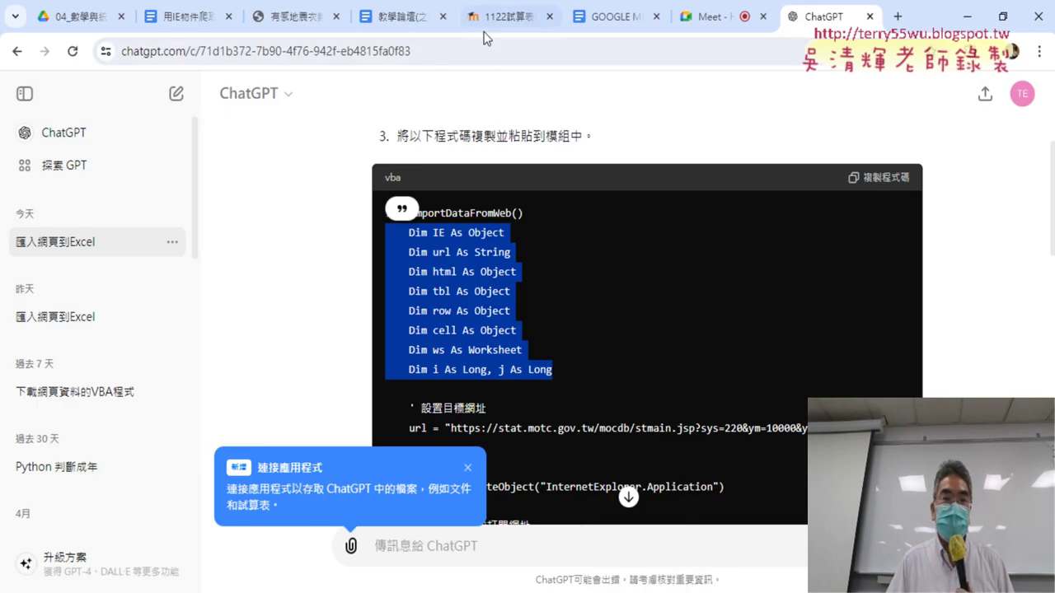
{"action": "left_click", "coordinate": [183, 17]}
{"action": "scroll", "coordinate": [256, 206], "scroll_direction": "up", "scroll_amount": 2}
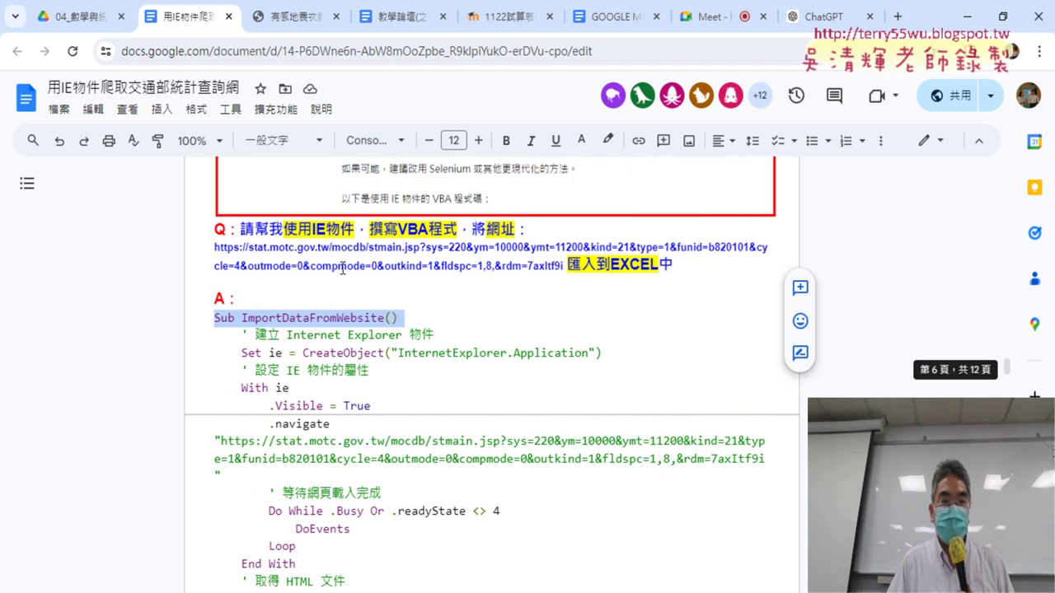
{"action": "scroll", "coordinate": [260, 231], "scroll_direction": "down", "scroll_amount": 2}
{"action": "key", "text": "Left"}
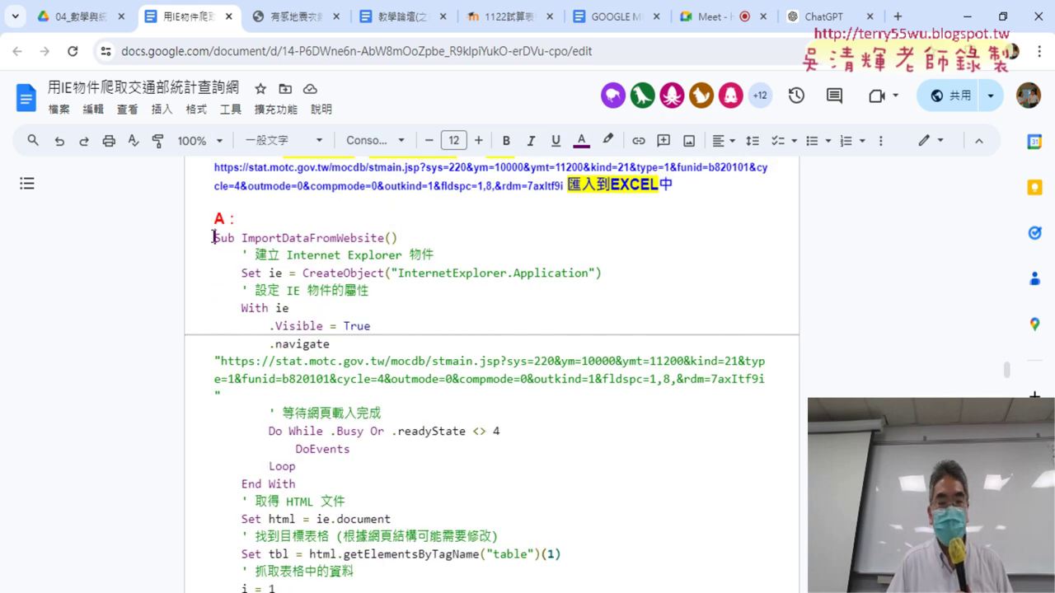
{"action": "scroll", "coordinate": [250, 278], "scroll_direction": "down", "scroll_amount": 5}
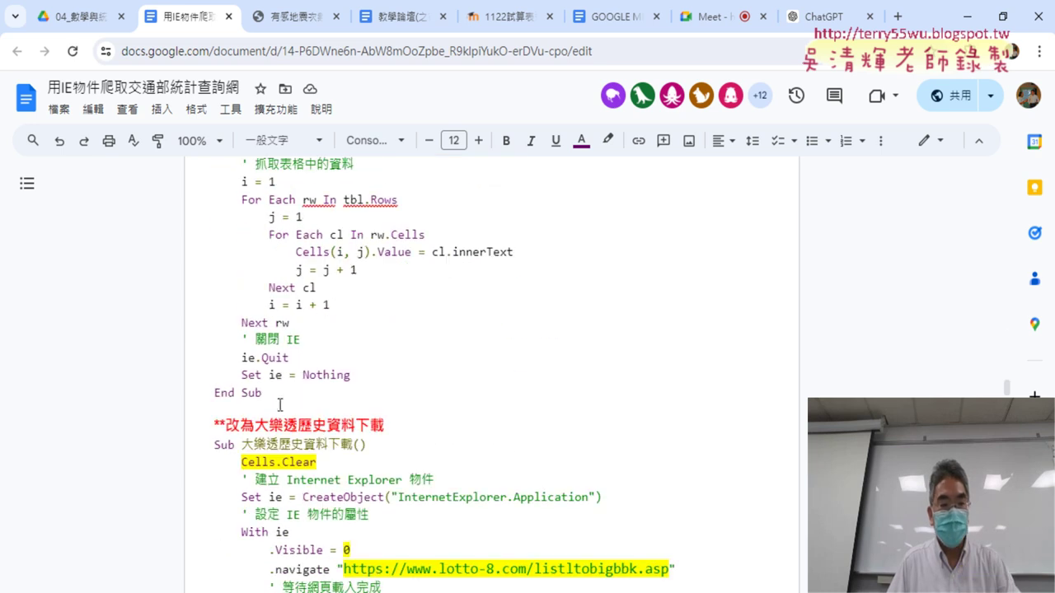
{"action": "left_click", "coordinate": [276, 393], "text": "shift"}
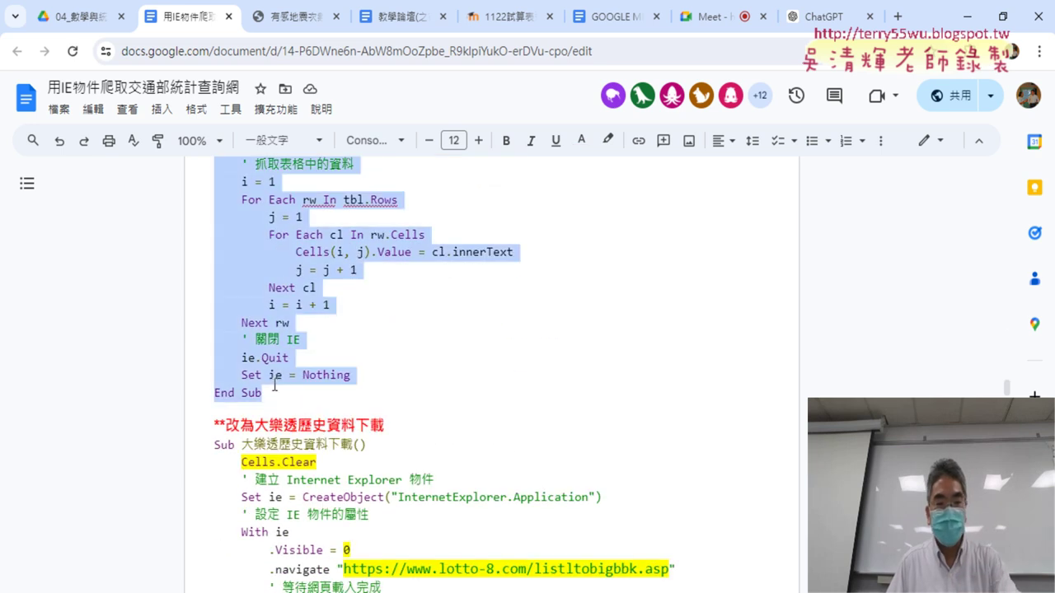
{"action": "left_click", "coordinate": [545, 589]}
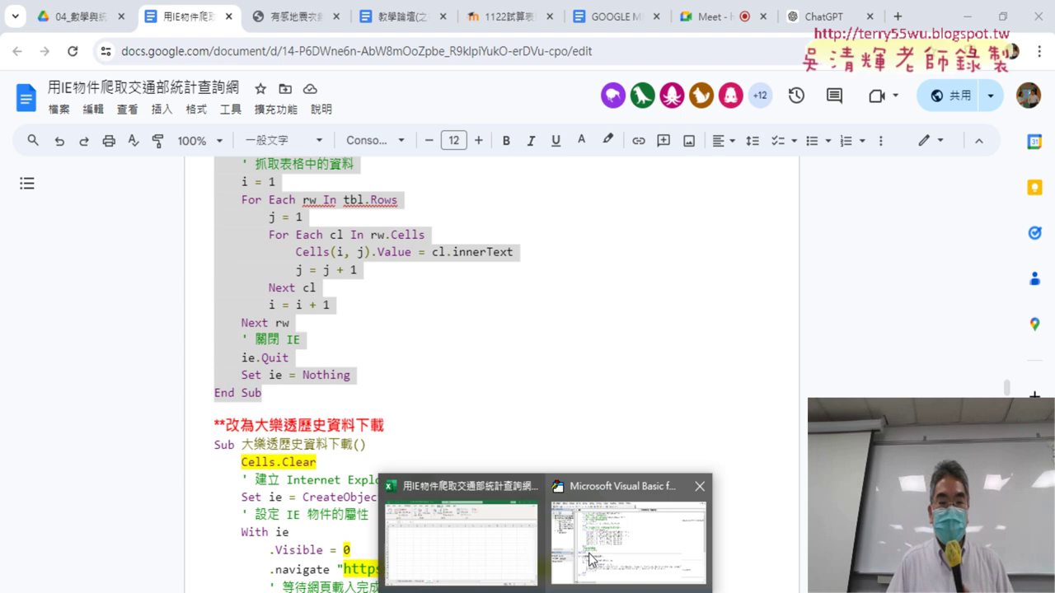
{"action": "left_click", "coordinate": [633, 553]}
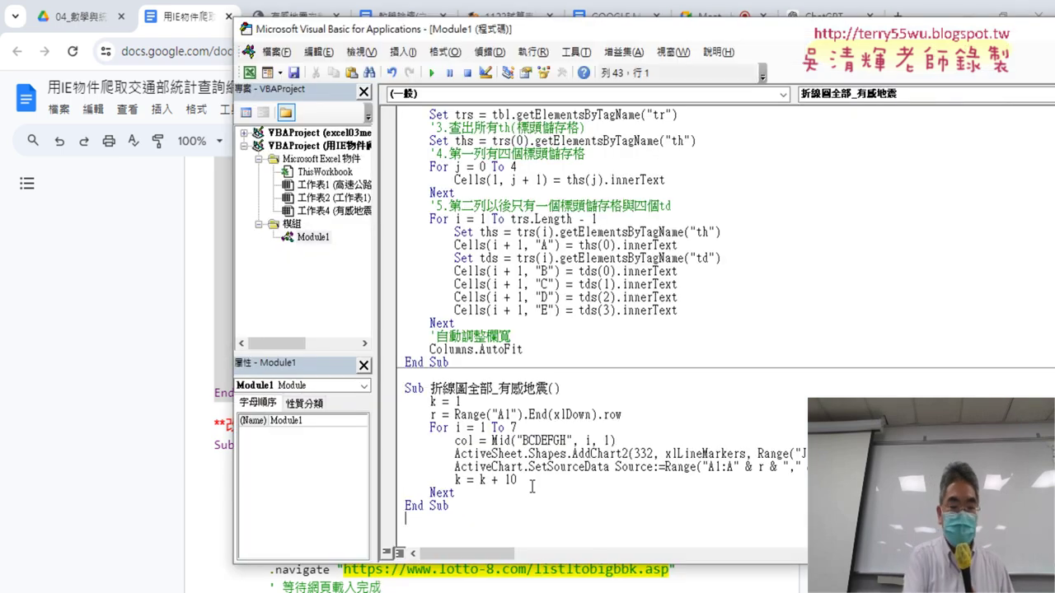
- Paste the ImportDataFromWebsite macro after the line-chart macro and highlight its Sub name
{"action": "key", "text": "ctrl+v"}
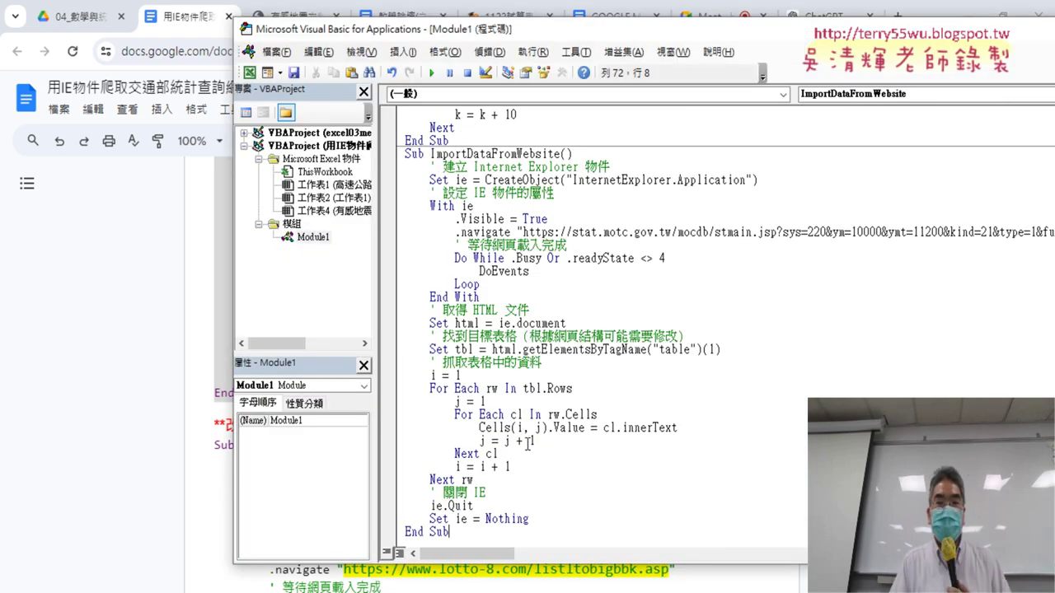
{"action": "left_click_drag", "start_coordinate": [430, 154], "coordinate": [543, 154]}
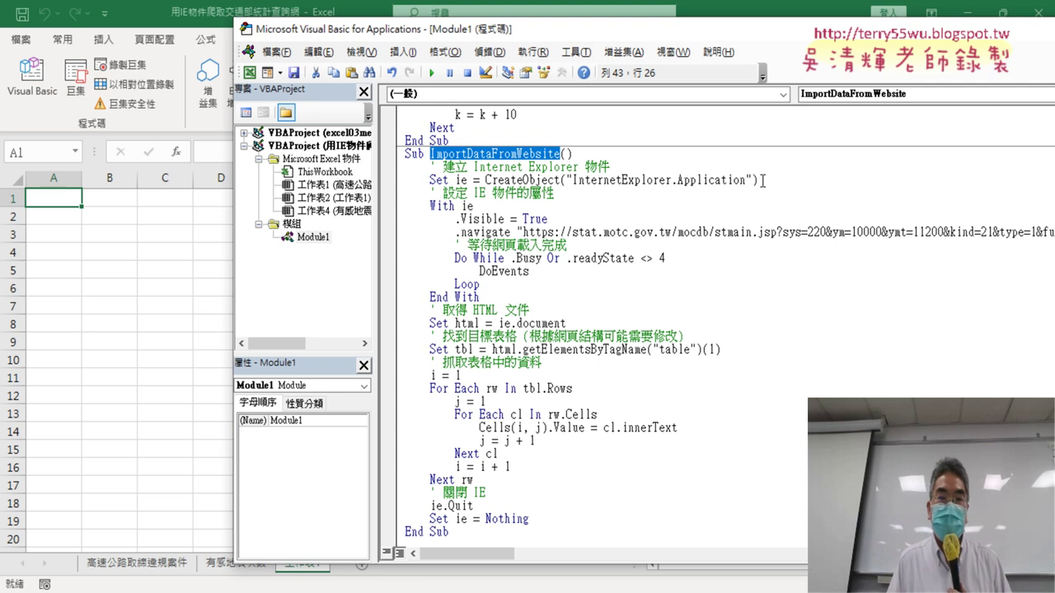
- Highlight CreateObject, .navigate and the stat.motc.gov.tw URL, then shift the editor so the URL shows
{"action": "left_click_drag", "start_coordinate": [763, 180], "coordinate": [503, 179]}
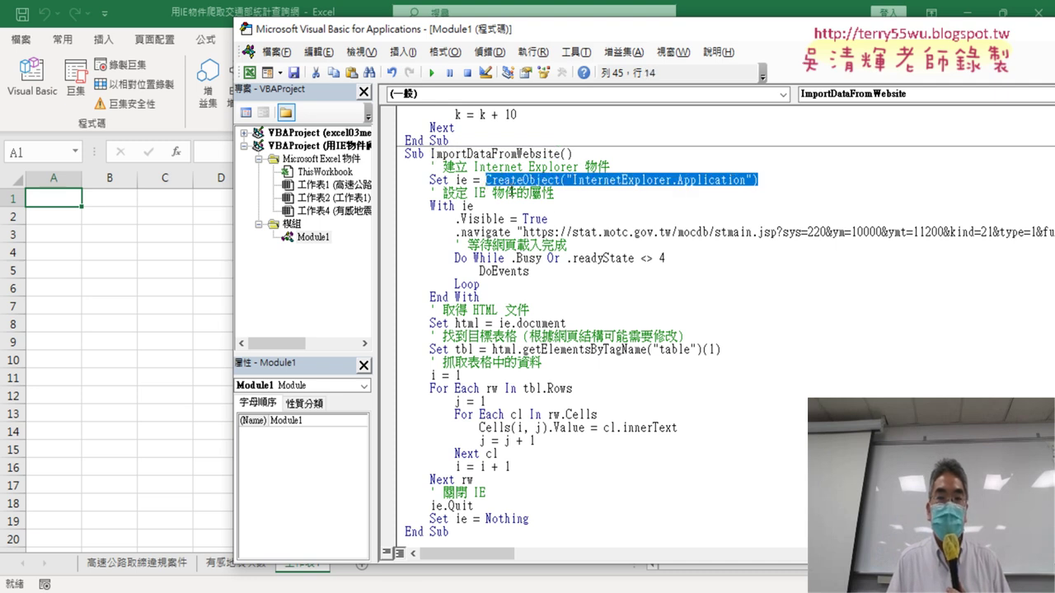
{"action": "left_click", "coordinate": [567, 181]}
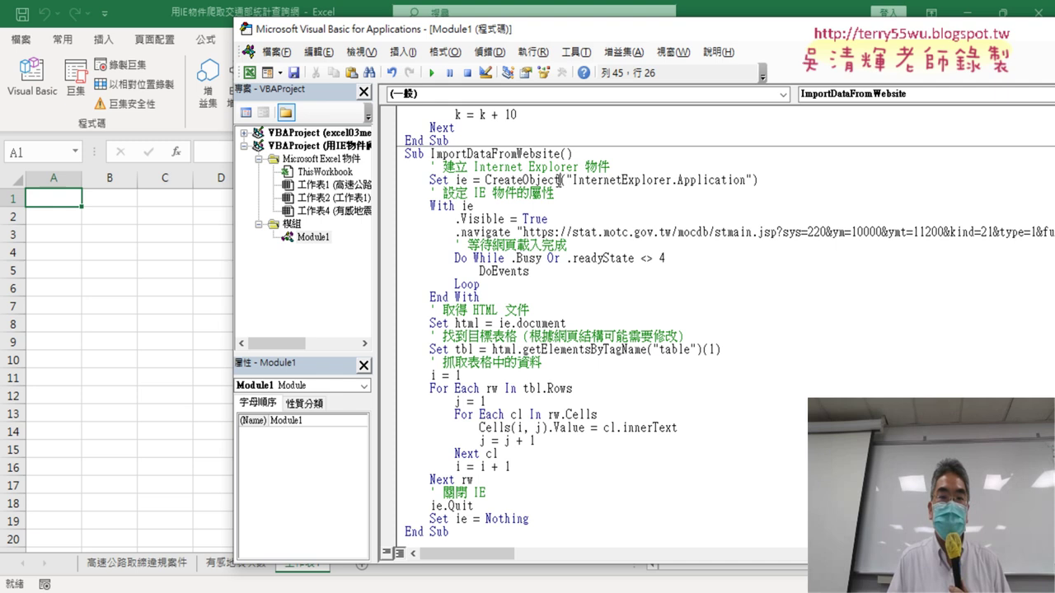
{"action": "left_click_drag", "start_coordinate": [562, 180], "coordinate": [495, 179]}
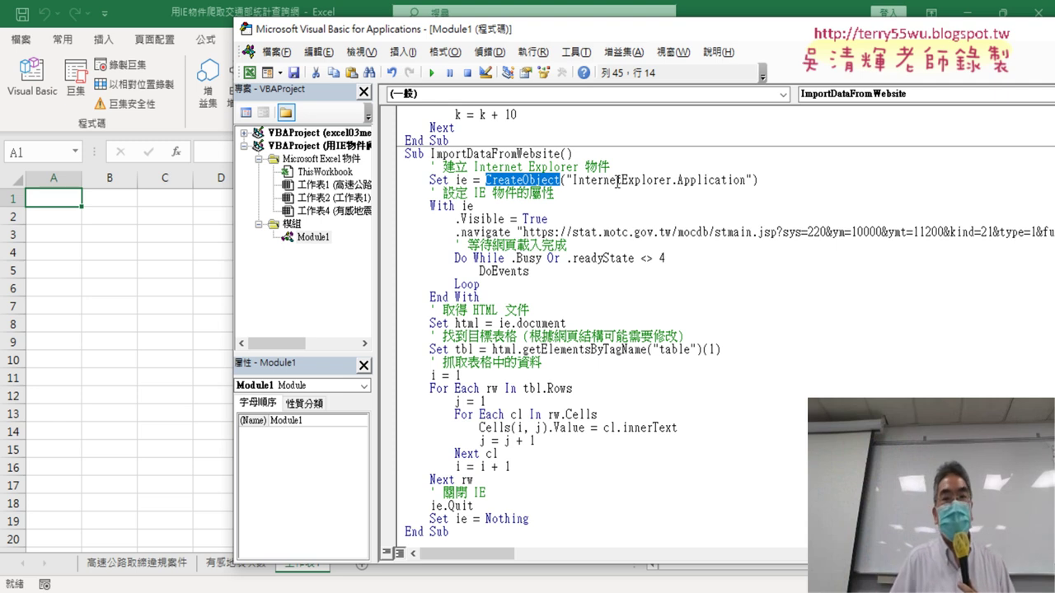
{"action": "double_click", "coordinate": [527, 232]}
{"action": "left_click_drag", "start_coordinate": [510, 233], "coordinate": [456, 233]}
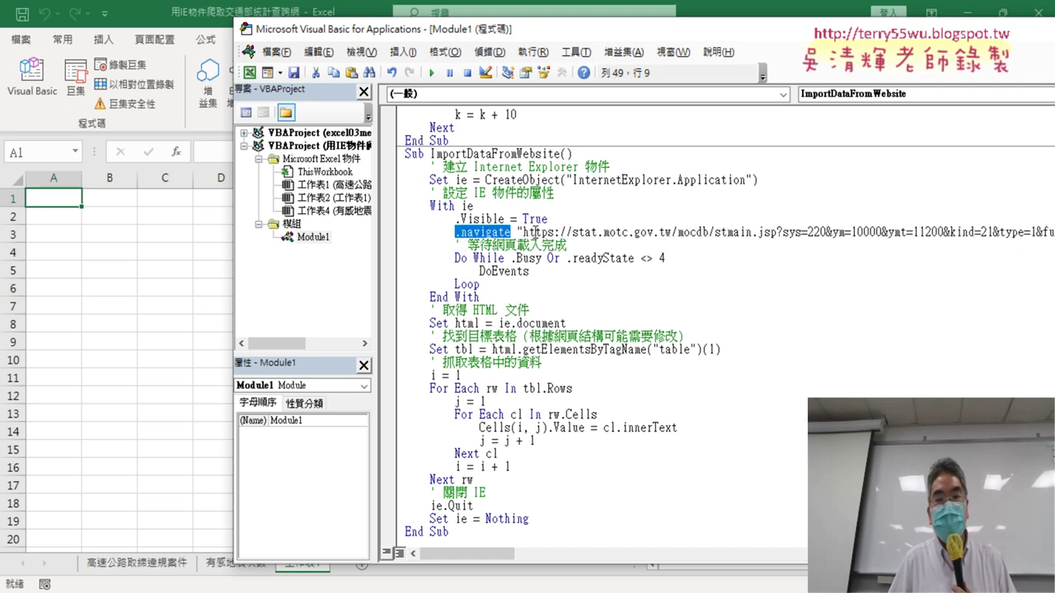
{"action": "left_click_drag", "start_coordinate": [524, 232], "coordinate": [1054, 233]}
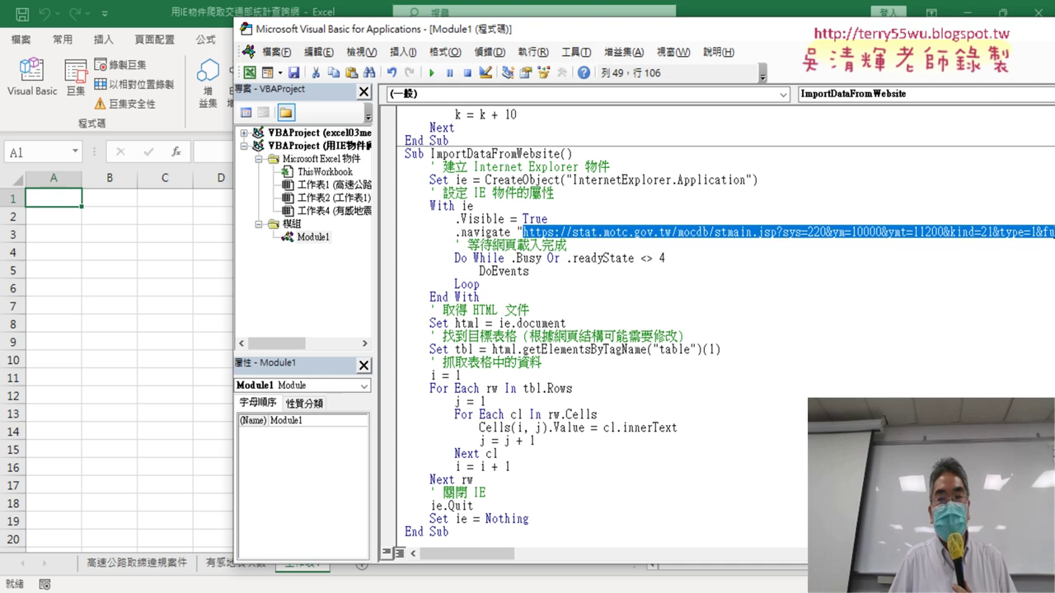
{"action": "left_click_drag", "start_coordinate": [778, 29], "coordinate": [577, 23]}
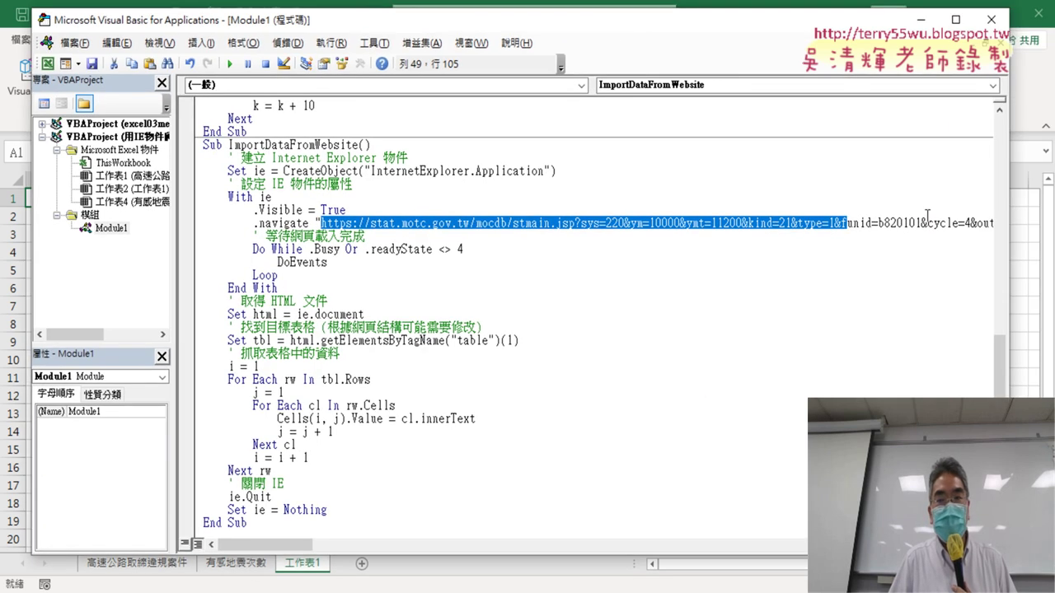
{"action": "scroll", "coordinate": [535, 255], "scroll_direction": "down", "scroll_amount": 1}
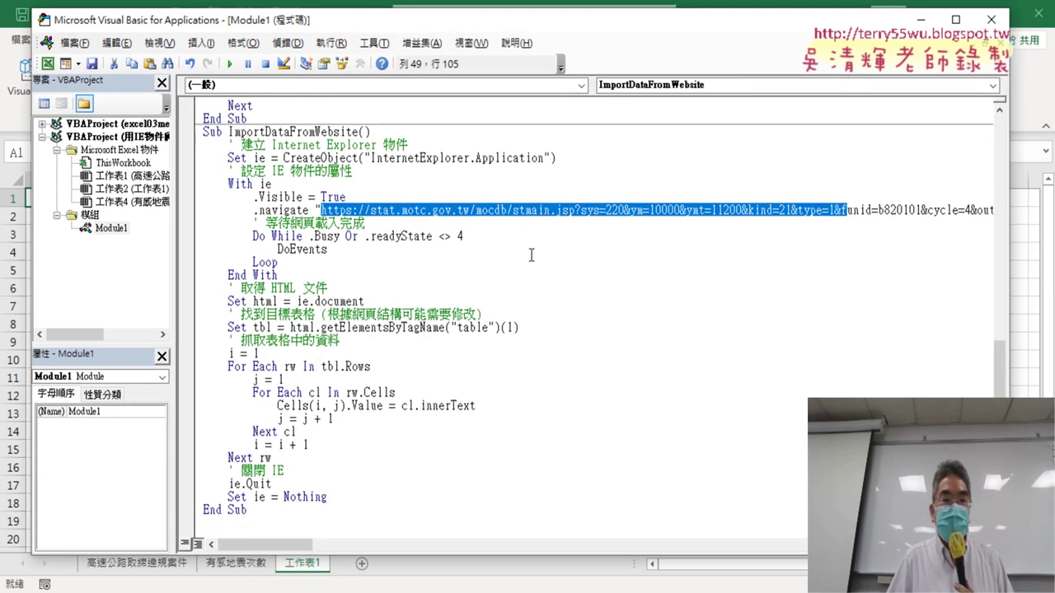
{"action": "left_click_drag", "start_coordinate": [300, 265], "coordinate": [183, 242]}
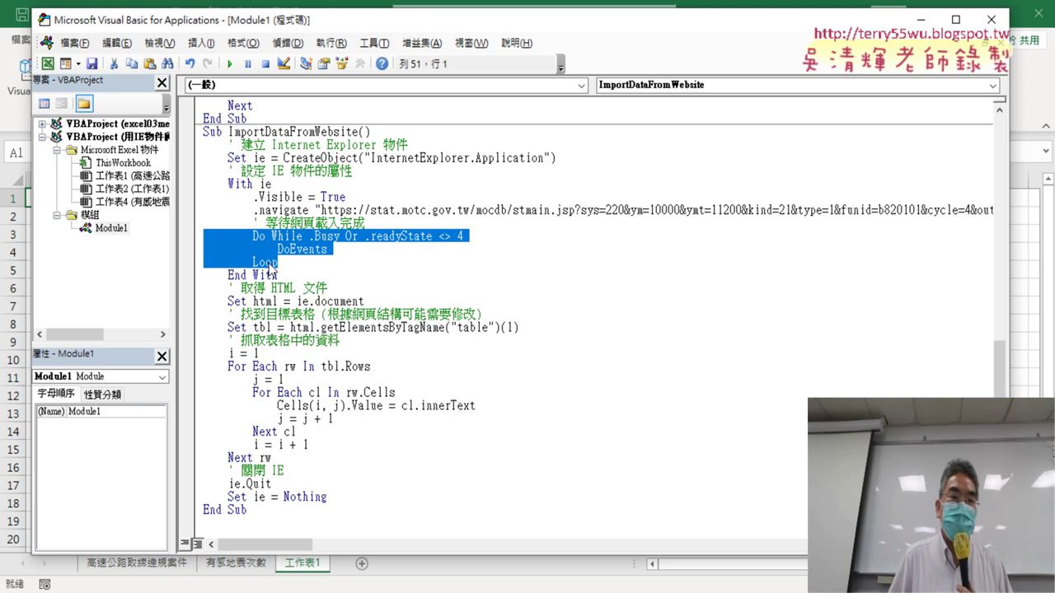
{"action": "mouse_move", "coordinate": [278, 262]}
{"action": "left_mouse_down"}
{"action": "mouse_move", "coordinate": [252, 262]}
{"action": "mouse_move", "coordinate": [305, 237]}
{"action": "left_mouse_up"}
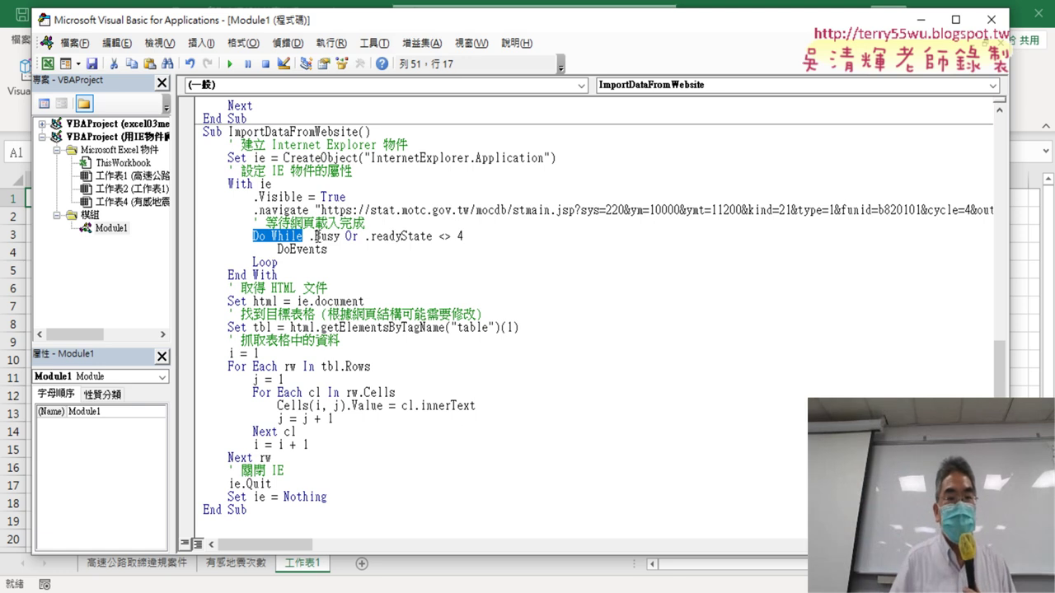
{"action": "left_click_drag", "start_coordinate": [309, 237], "coordinate": [463, 236]}
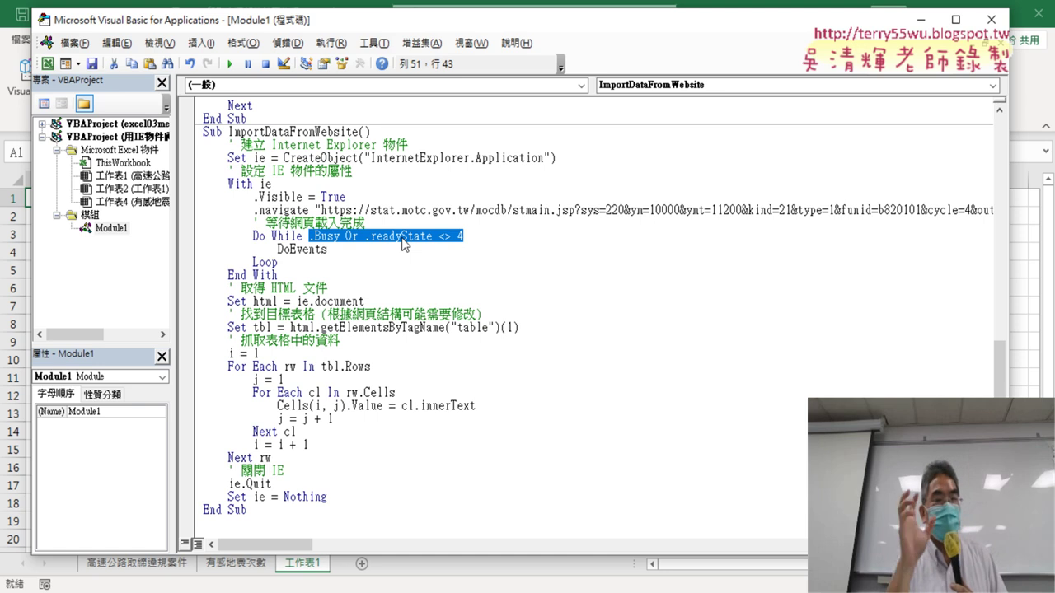
{"action": "left_click_drag", "start_coordinate": [333, 250], "coordinate": [277, 250]}
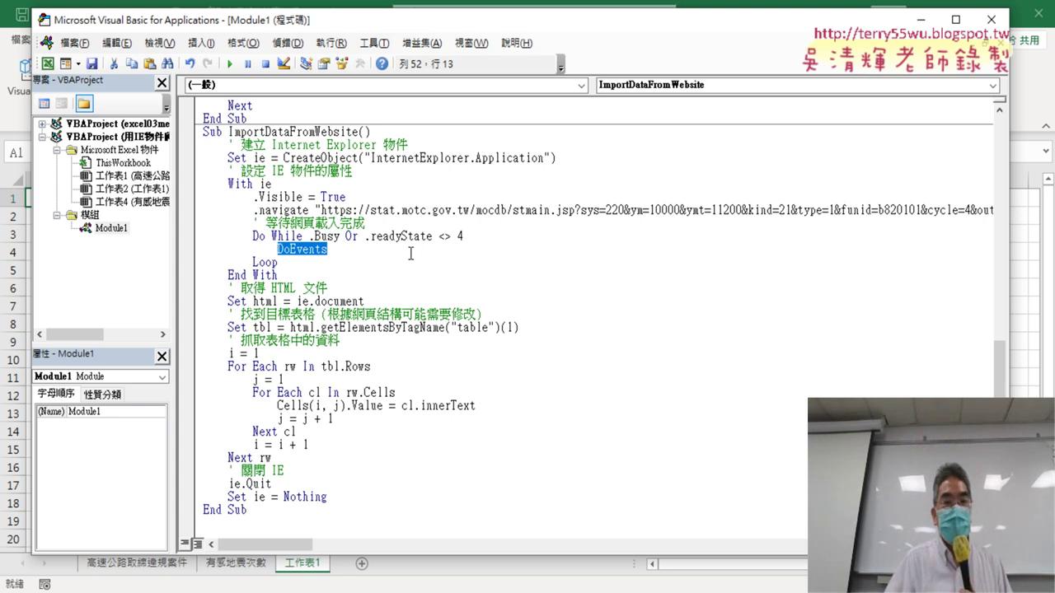
{"action": "left_click_drag", "start_coordinate": [291, 263], "coordinate": [203, 235]}
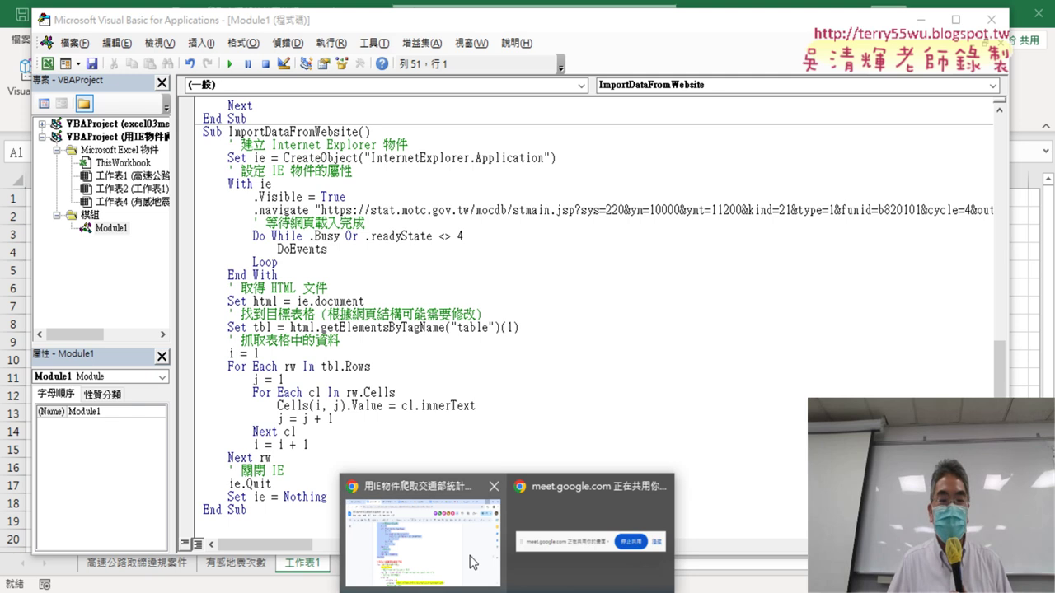
- Return to the Google Docs notes and highlight the 下載 macro's three-second Application.Wait line
{"action": "left_click", "coordinate": [469, 560]}
{"action": "scroll", "coordinate": [480, 402], "scroll_direction": "up", "scroll_amount": 5}
{"action": "scroll", "coordinate": [482, 402], "scroll_direction": "up", "scroll_amount": 5}
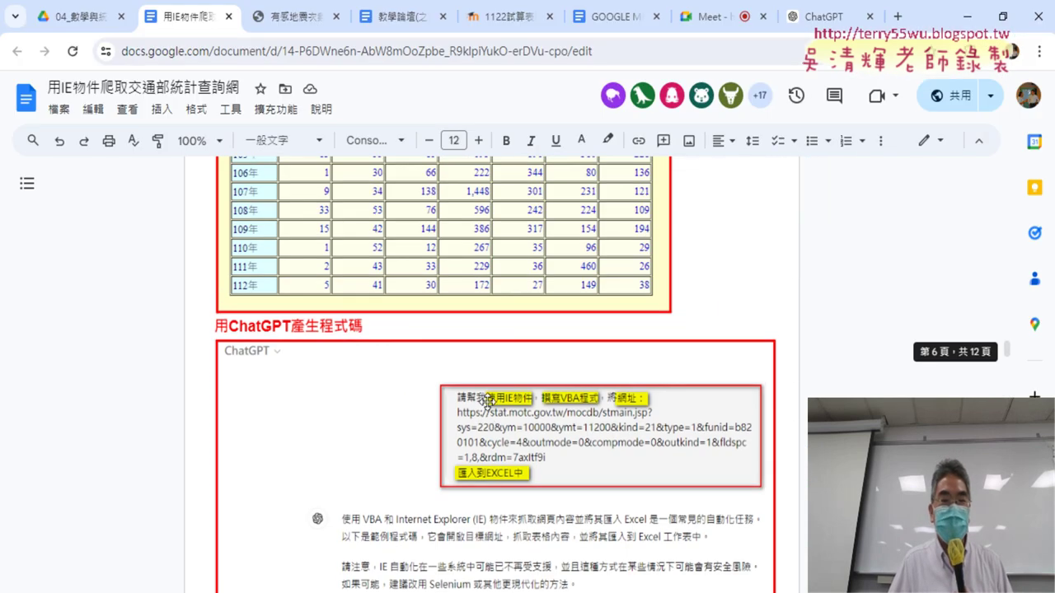
{"action": "scroll", "coordinate": [485, 402], "scroll_direction": "up", "scroll_amount": 5}
{"action": "scroll", "coordinate": [489, 403], "scroll_direction": "up", "scroll_amount": 2}
{"action": "scroll", "coordinate": [488, 403], "scroll_direction": "up", "scroll_amount": 1}
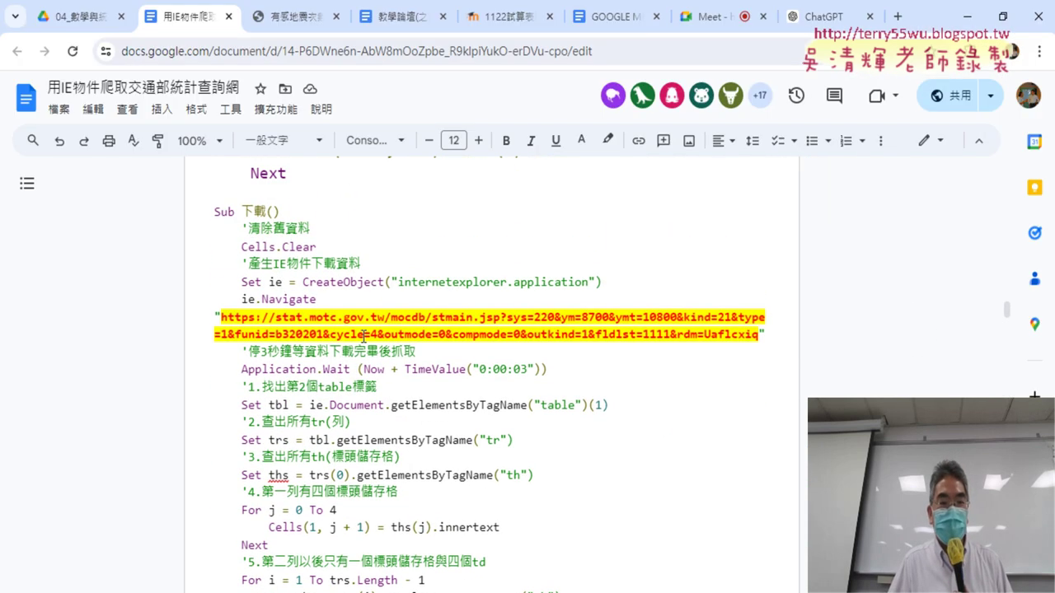
{"action": "left_click_drag", "start_coordinate": [243, 369], "coordinate": [540, 369]}
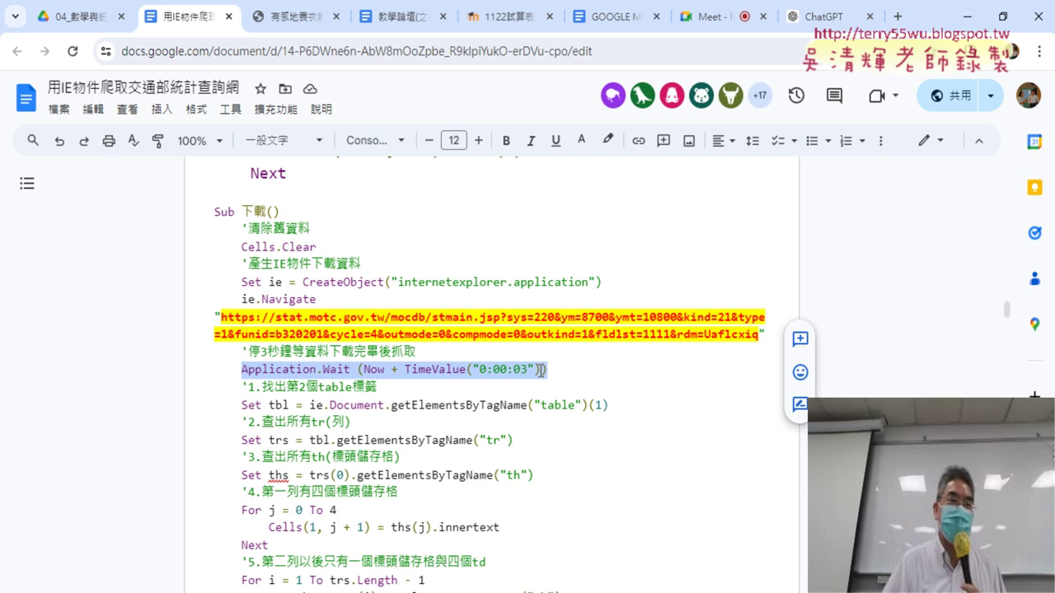
{"action": "scroll", "coordinate": [651, 395], "scroll_direction": "down", "scroll_amount": 1}
{"action": "scroll", "coordinate": [535, 487], "scroll_direction": "down", "scroll_amount": 4}
- Change getElementsByTagName("table")(1) to (0) in the macro and narrow the editor to reveal the browser
{"action": "mouse_move", "coordinate": [554, 585]}
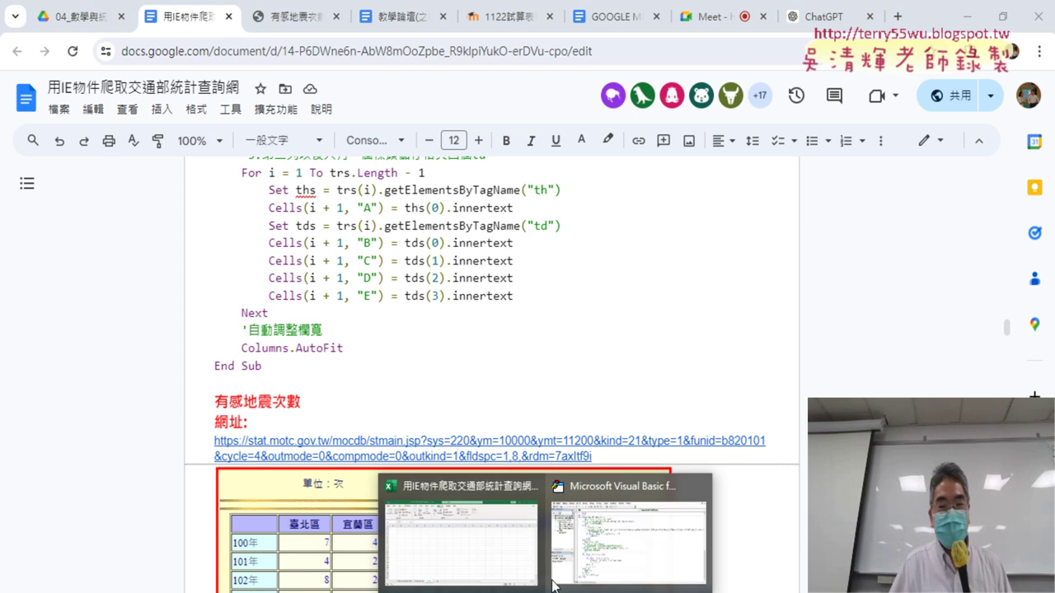
{"action": "left_click", "coordinate": [611, 544]}
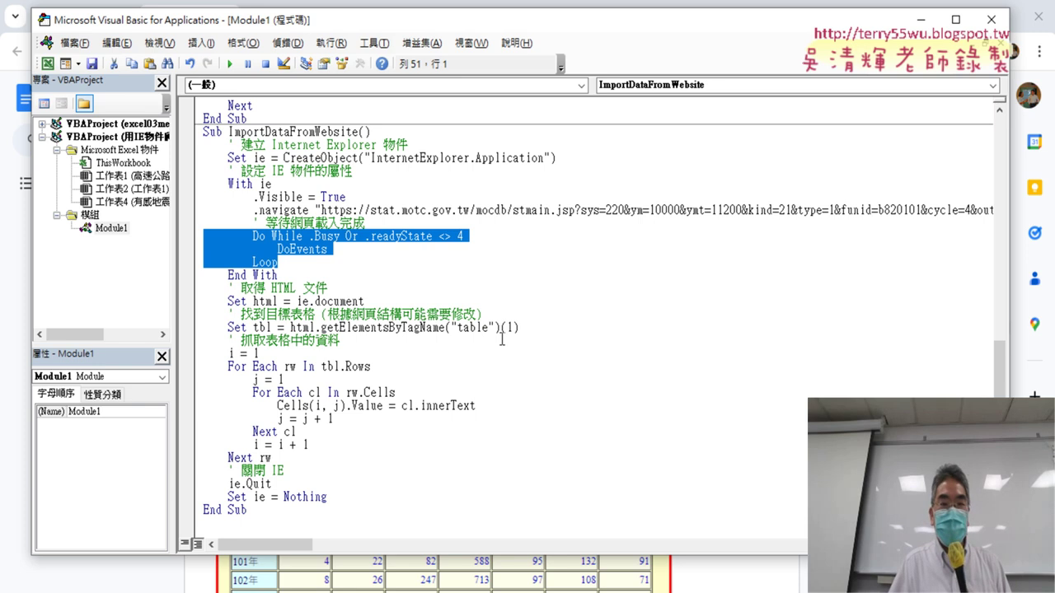
{"action": "left_click_drag", "start_coordinate": [500, 328], "coordinate": [451, 328]}
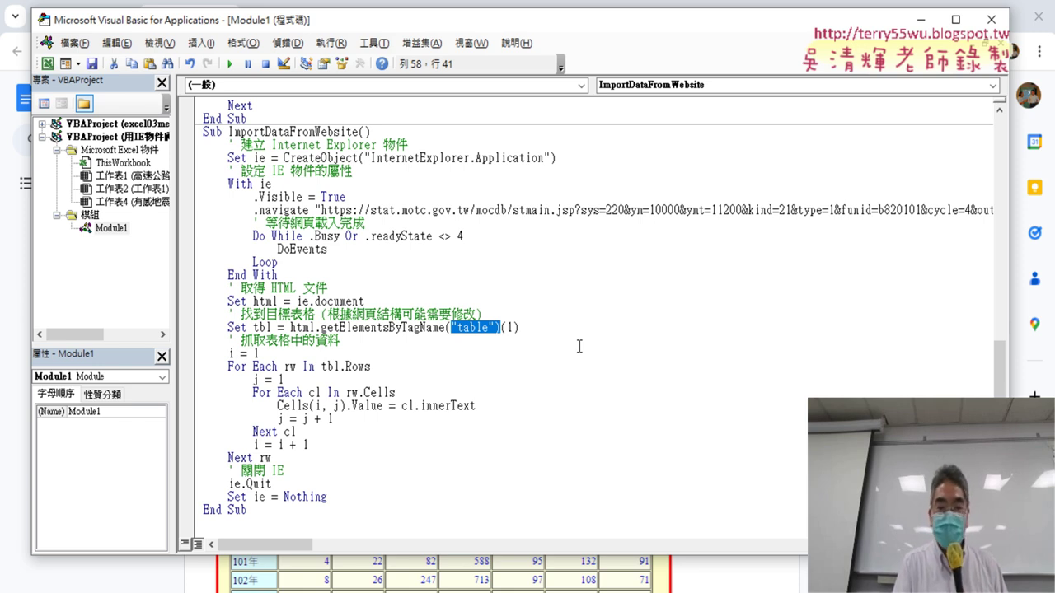
{"action": "key", "text": "Right"}
{"action": "key", "text": "Right"}
{"action": "key", "text": "Right"}
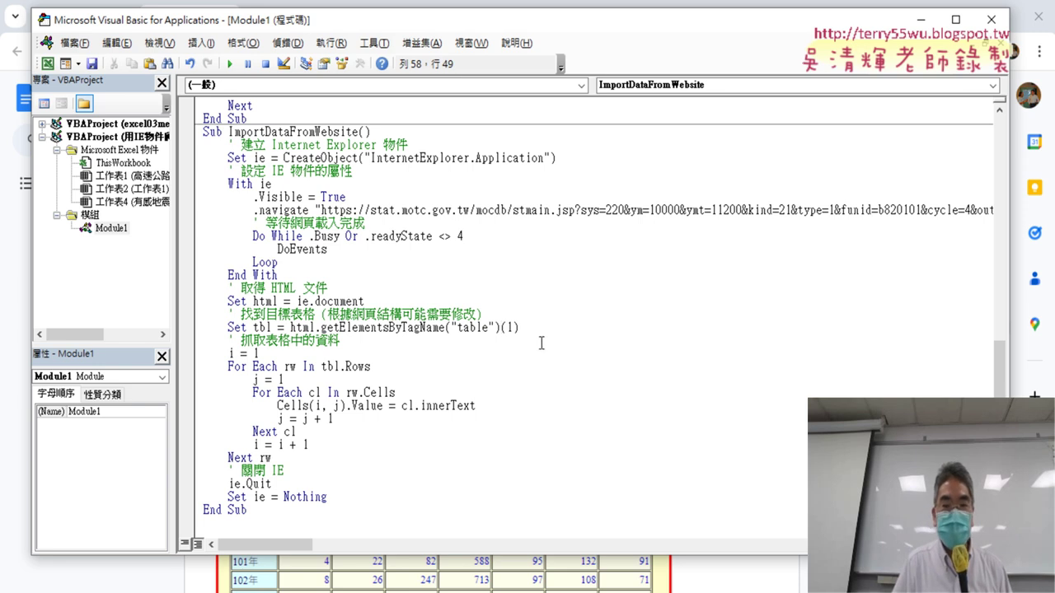
{"action": "mouse_move", "coordinate": [505, 327]}
{"action": "left_mouse_down"}
{"action": "mouse_move", "coordinate": [518, 329]}
{"action": "mouse_move", "coordinate": [507, 328]}
{"action": "left_mouse_up"}
{"action": "left_click", "coordinate": [511, 328]}
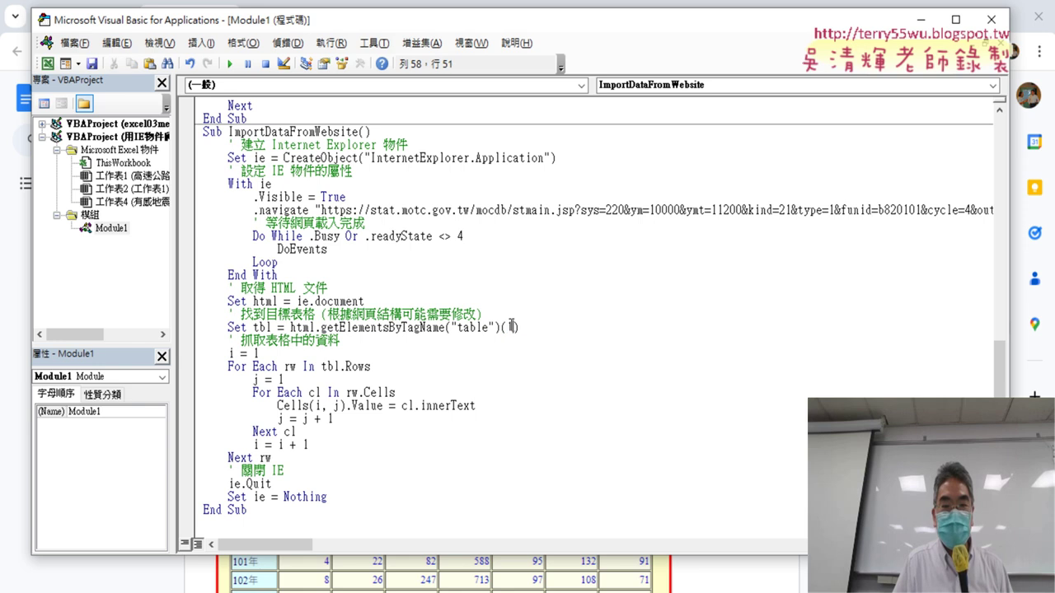
{"action": "double_click", "coordinate": [511, 327]}
{"action": "type", "text": "0"}
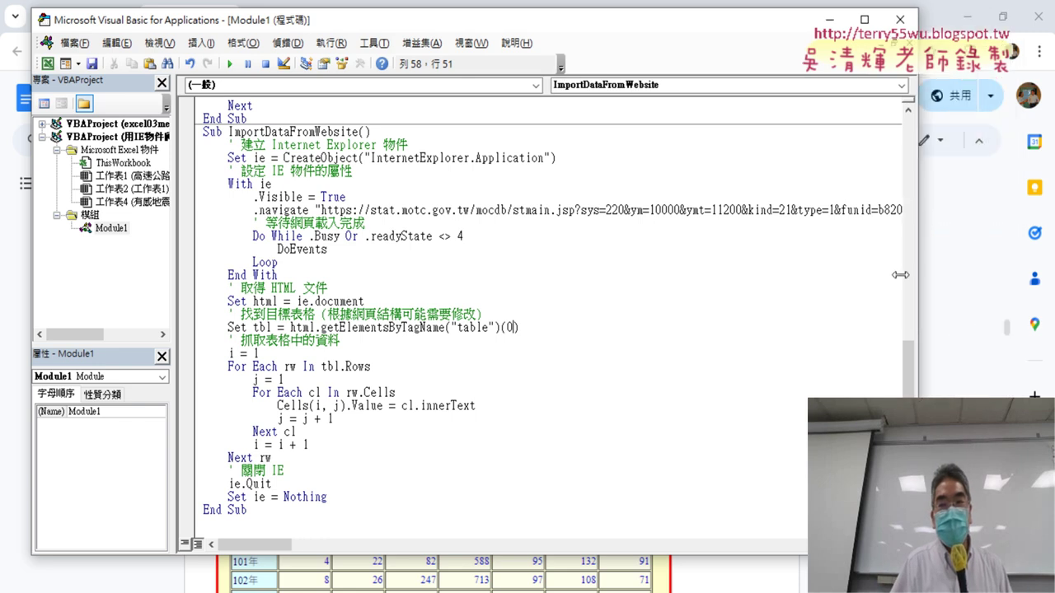
{"action": "left_click_drag", "start_coordinate": [1009, 285], "coordinate": [746, 285]}
- Inspect the earthquake table on the 有感地震次數 page in Chrome DevTools
{"action": "left_click", "coordinate": [927, 19]}
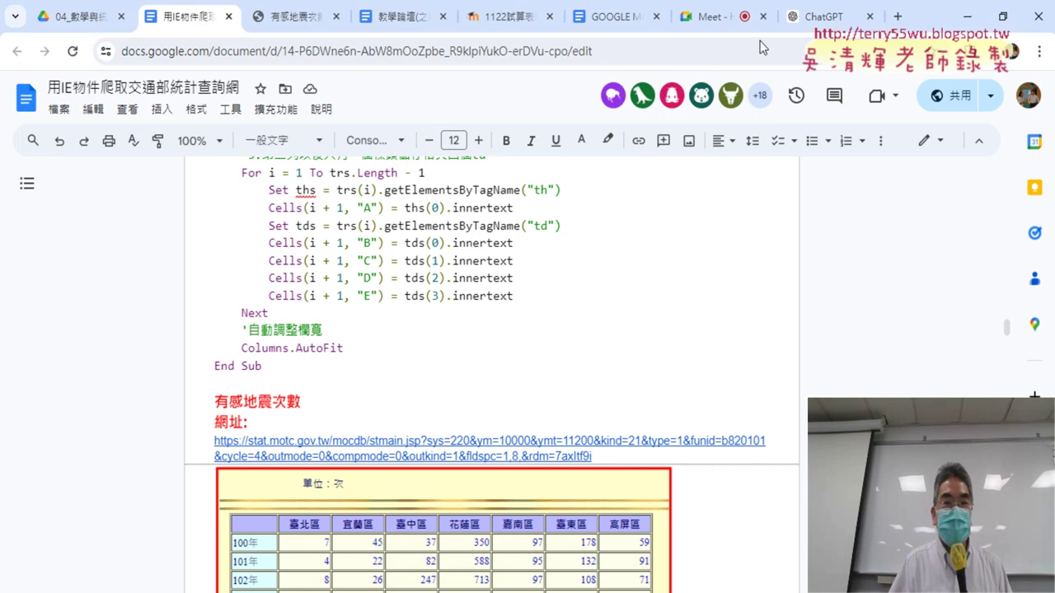
{"action": "left_click", "coordinate": [277, 20]}
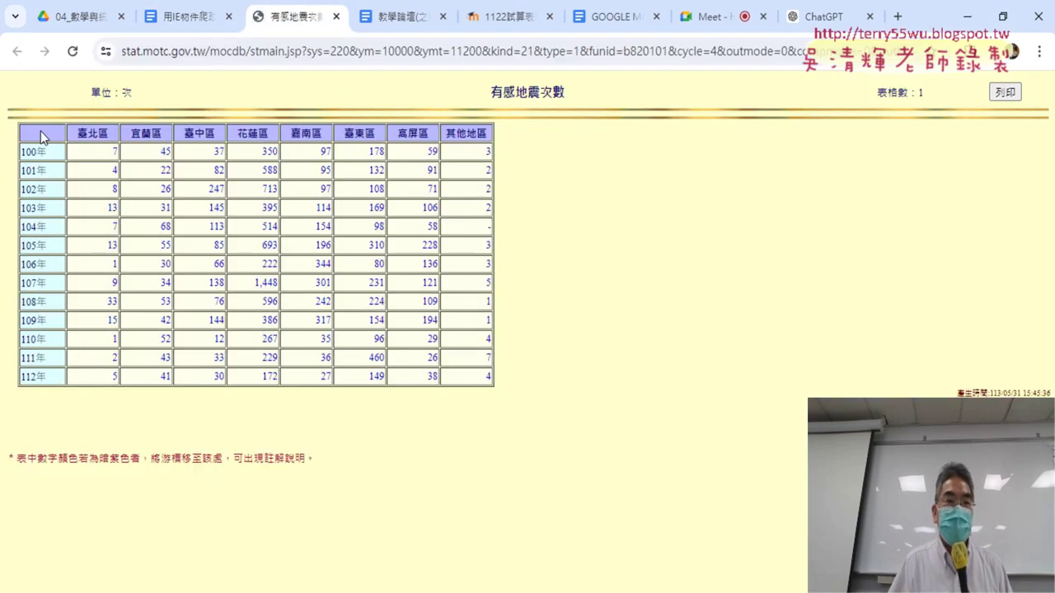
{"action": "right_click", "coordinate": [36, 132]}
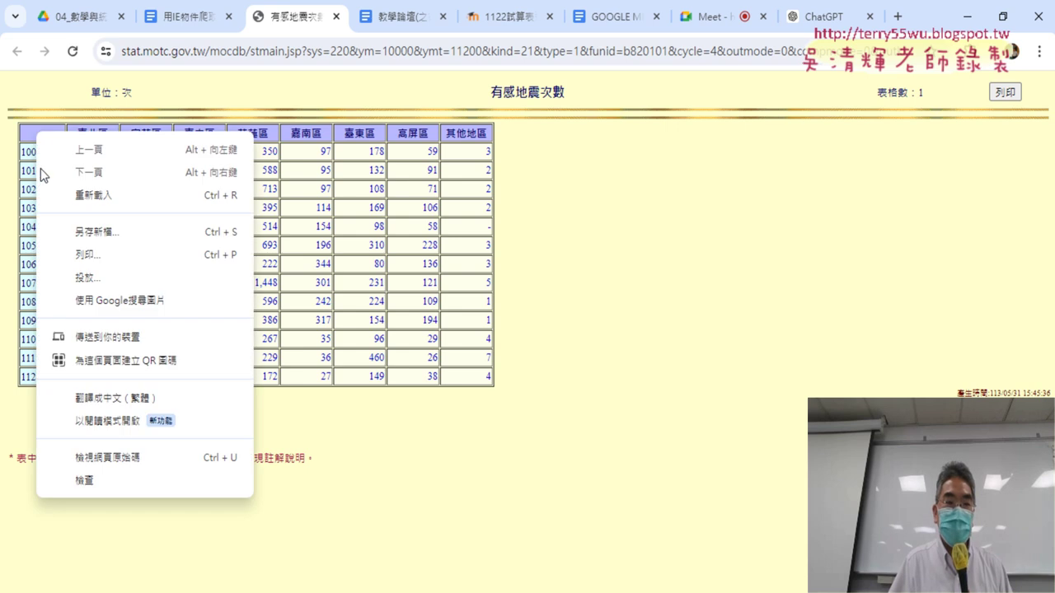
{"action": "left_click", "coordinate": [87, 481]}
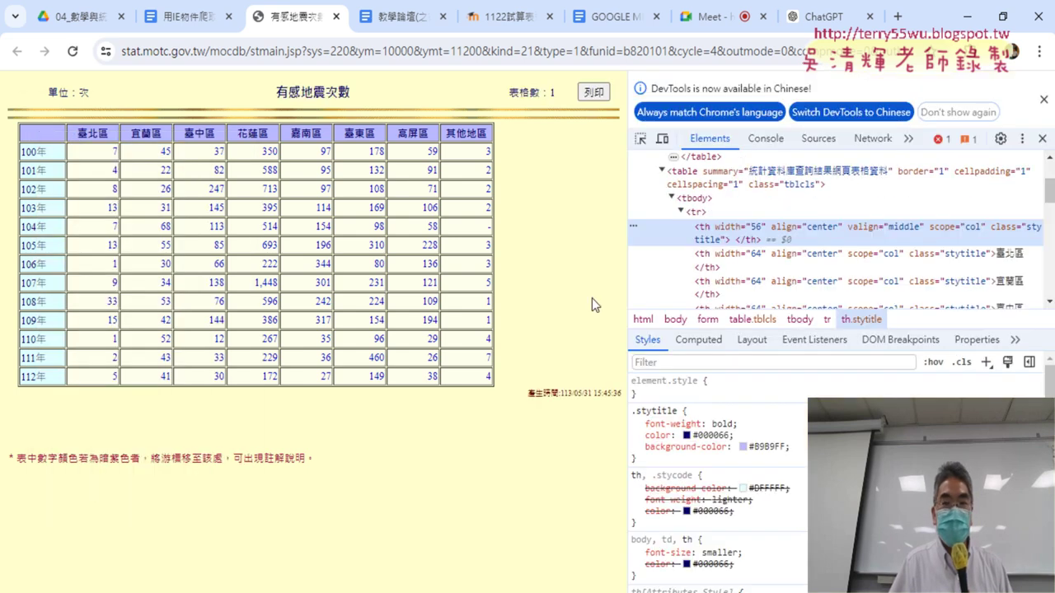
{"action": "left_click", "coordinate": [678, 175]}
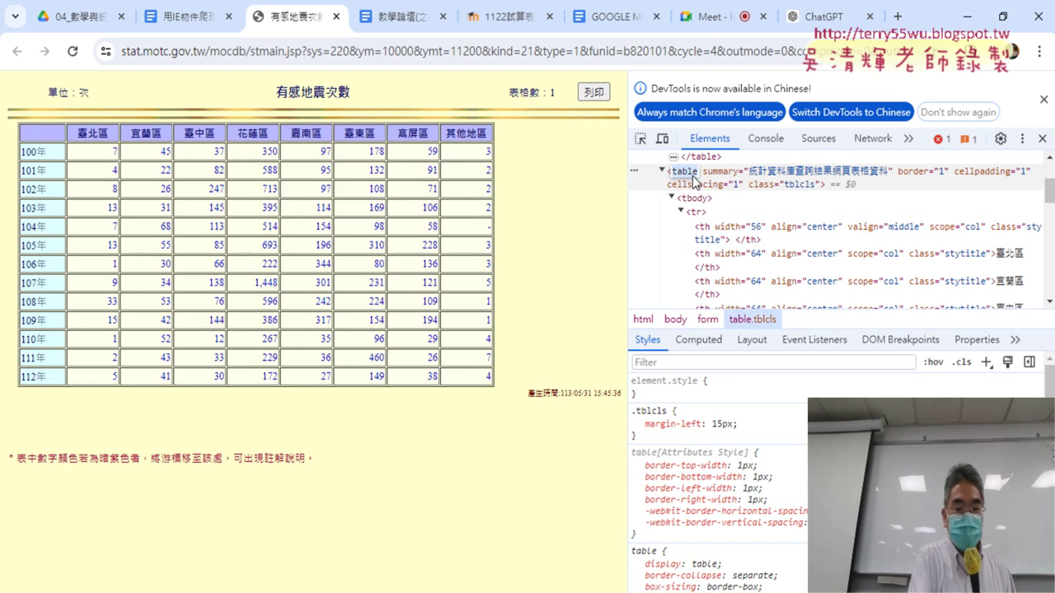
- Search the Elements panel for '<table'
{"action": "key", "text": "ctrl+f"}
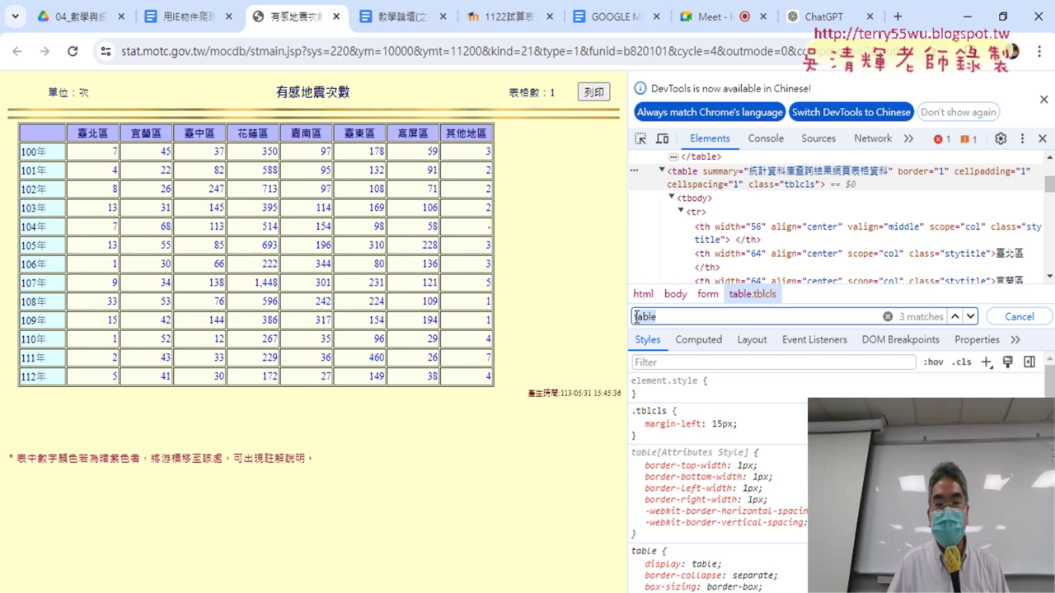
{"action": "left_click", "coordinate": [636, 317]}
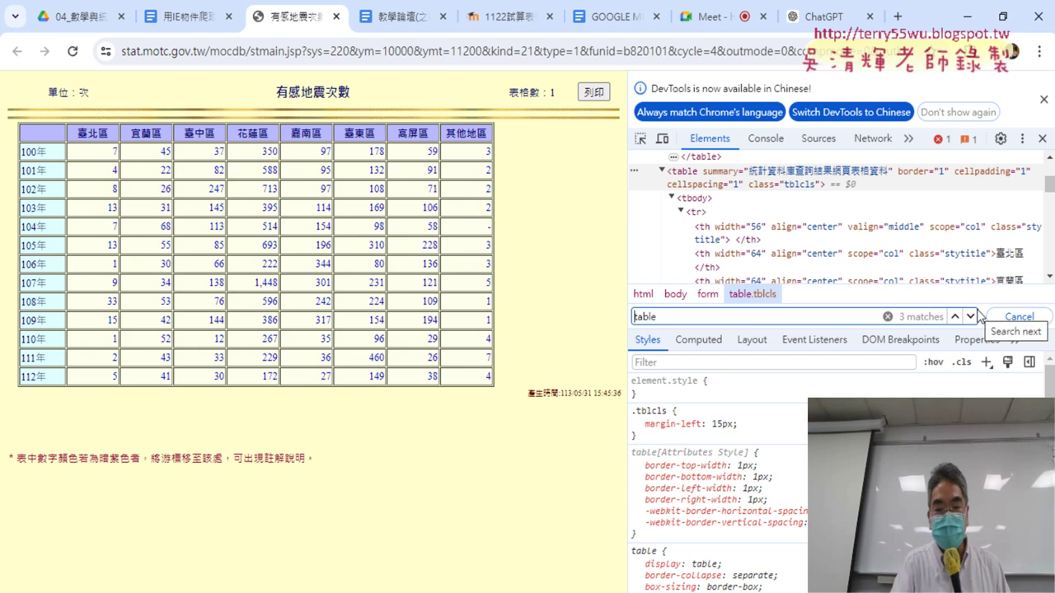
{"action": "type", "text": "<"}
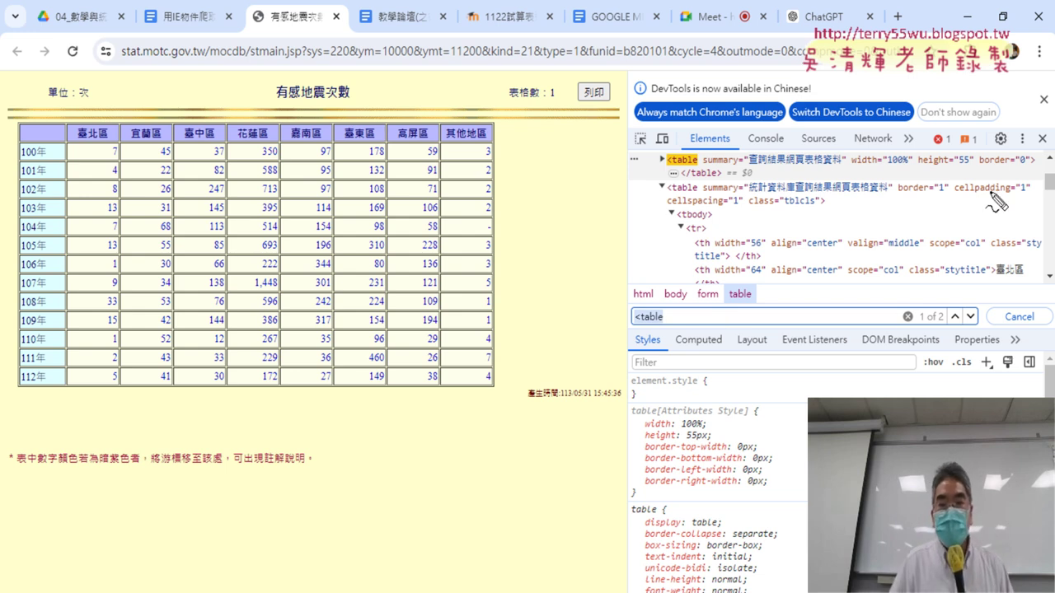
- Annotate the '<table' search term, its 2-match count and the first table tag
{"action": "left_click_drag", "start_coordinate": [671, 330], "coordinate": [680, 328]}
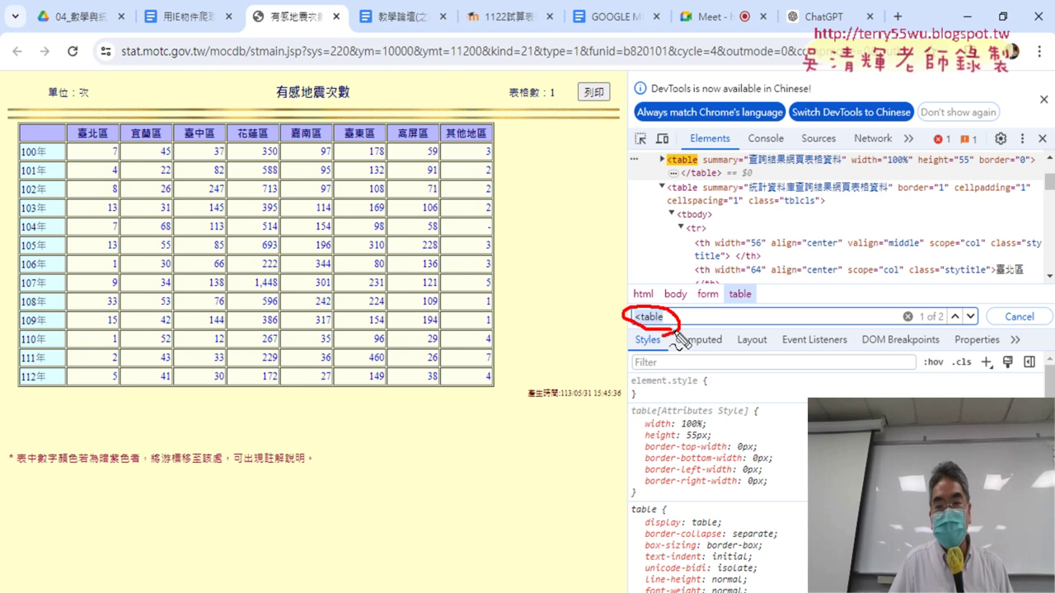
{"action": "left_click_drag", "start_coordinate": [948, 327], "coordinate": [937, 326]}
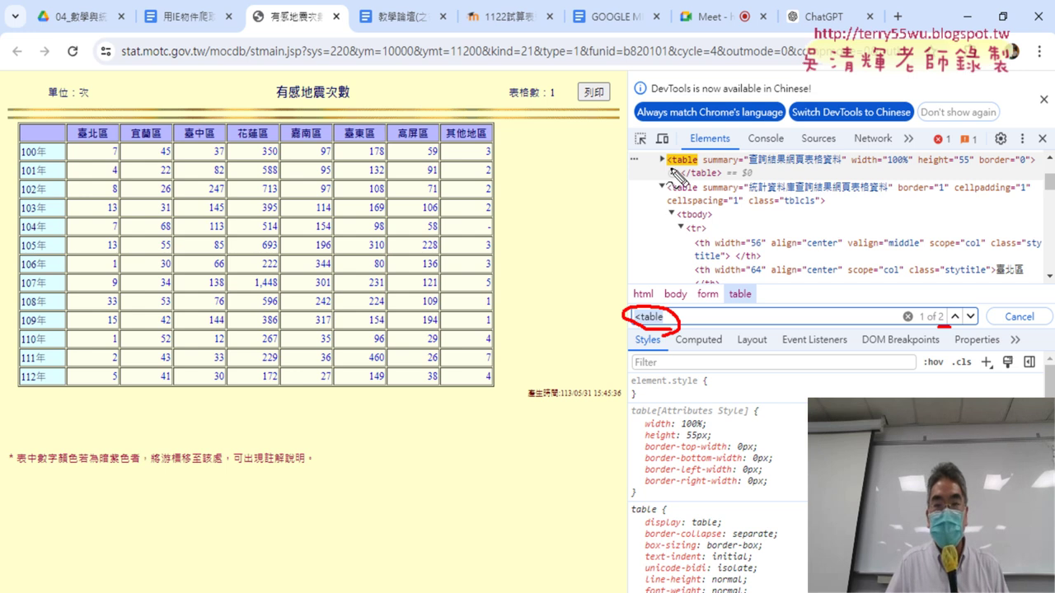
{"action": "left_click_drag", "start_coordinate": [666, 167], "coordinate": [699, 165]}
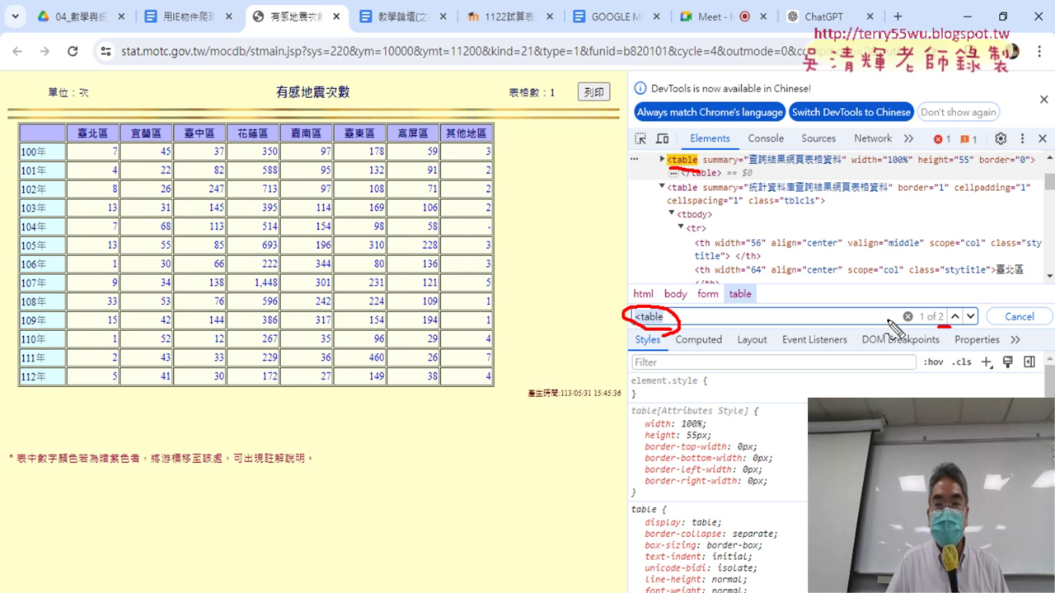
{"action": "left_click_drag", "start_coordinate": [943, 326], "coordinate": [923, 326]}
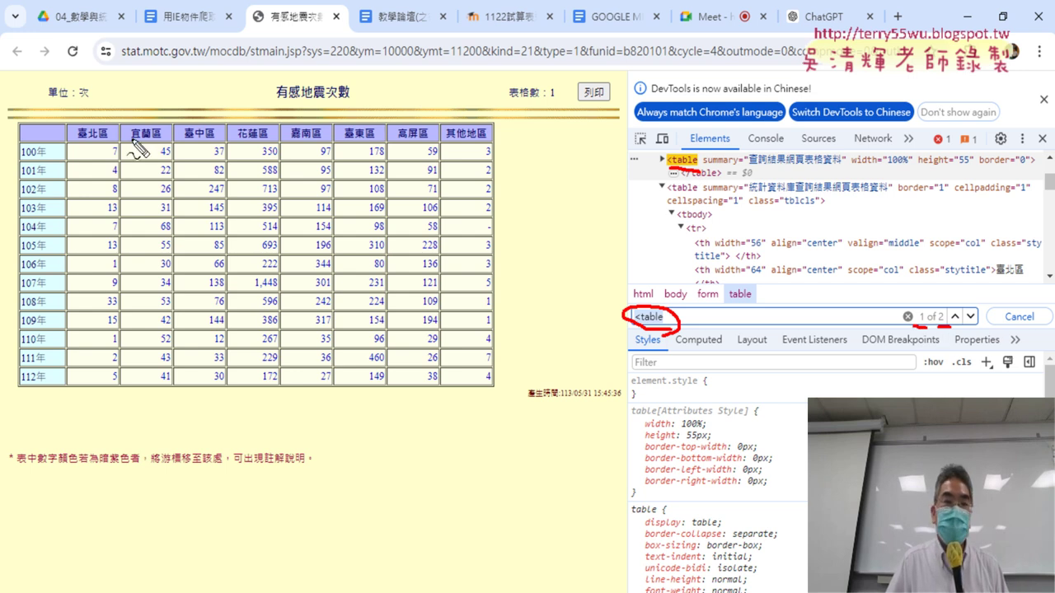
{"action": "key", "text": "e"}
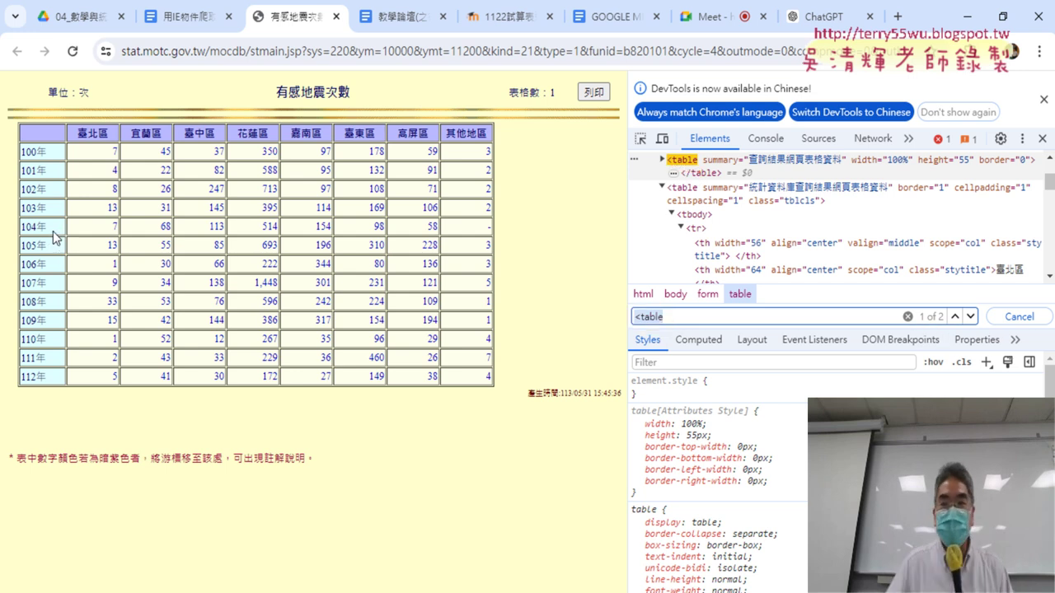
- Toggle between the two table matches, highlight the title above the table, and minimize Chrome
{"action": "left_click", "coordinate": [971, 317]}
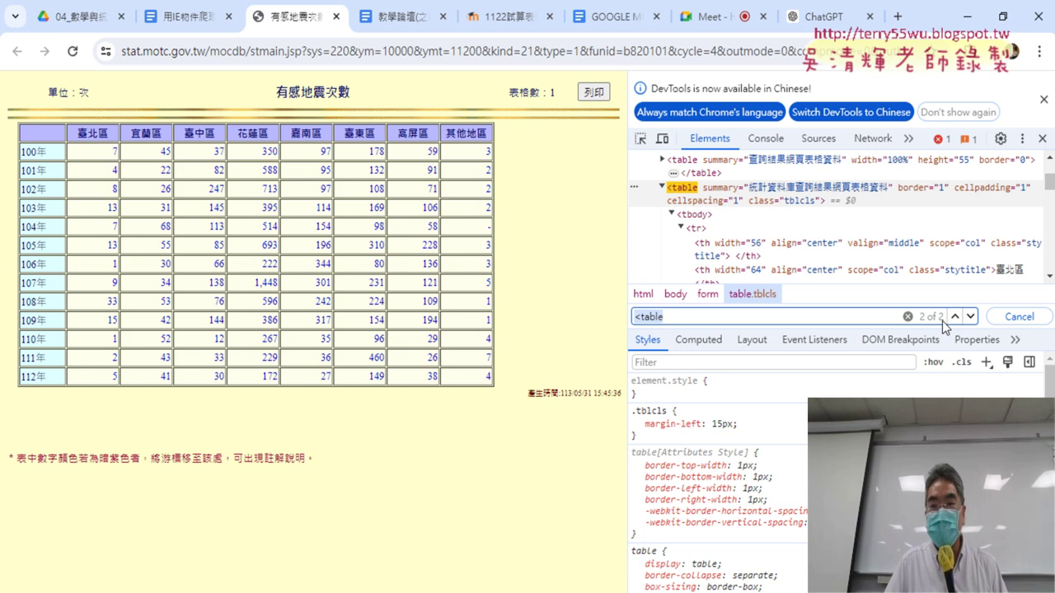
{"action": "left_click", "coordinate": [955, 320]}
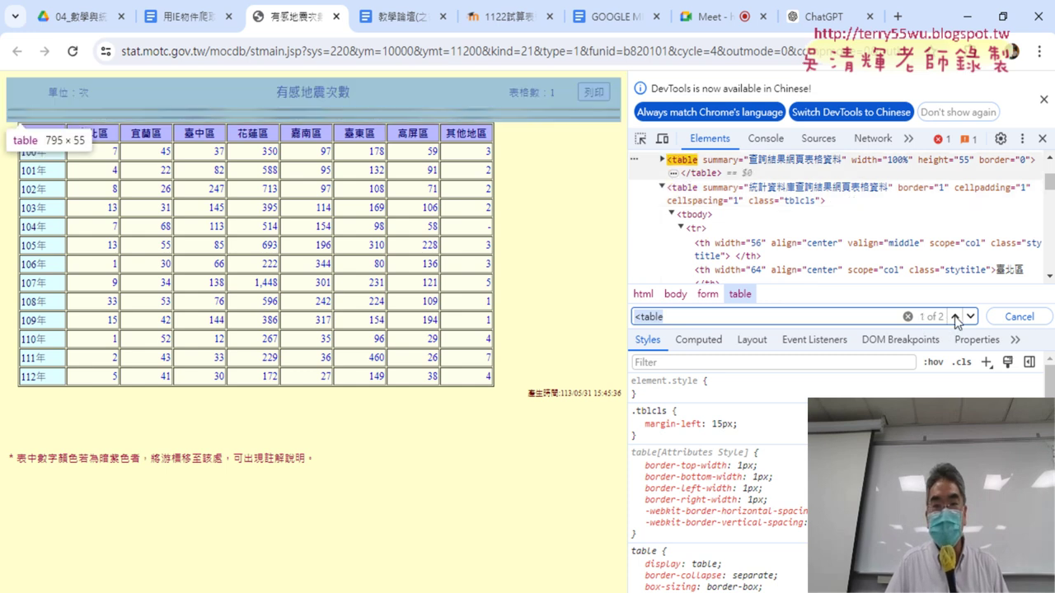
{"action": "left_click", "coordinate": [957, 319]}
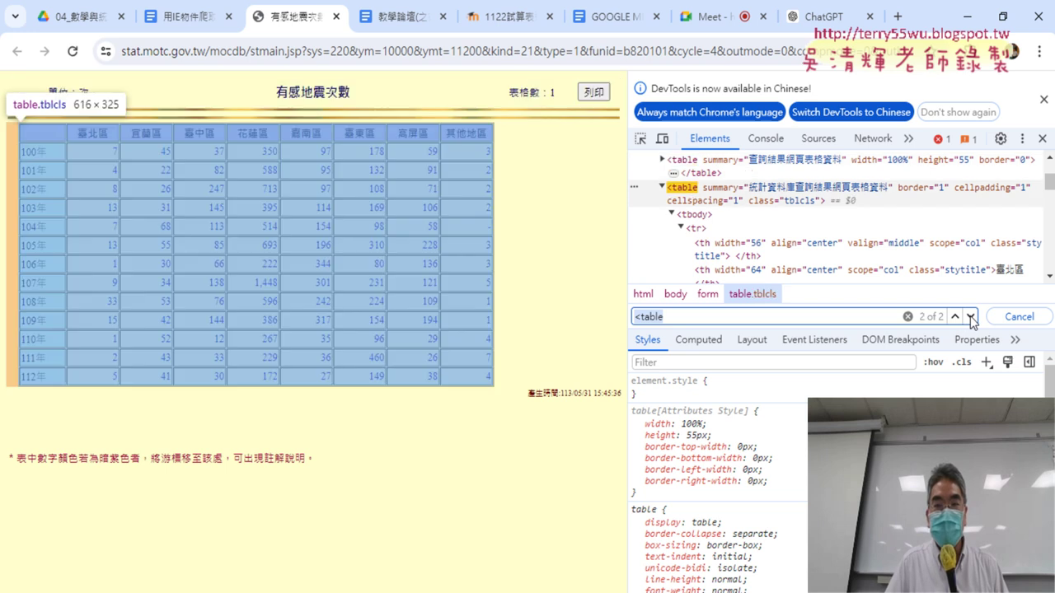
{"action": "left_click", "coordinate": [956, 318]}
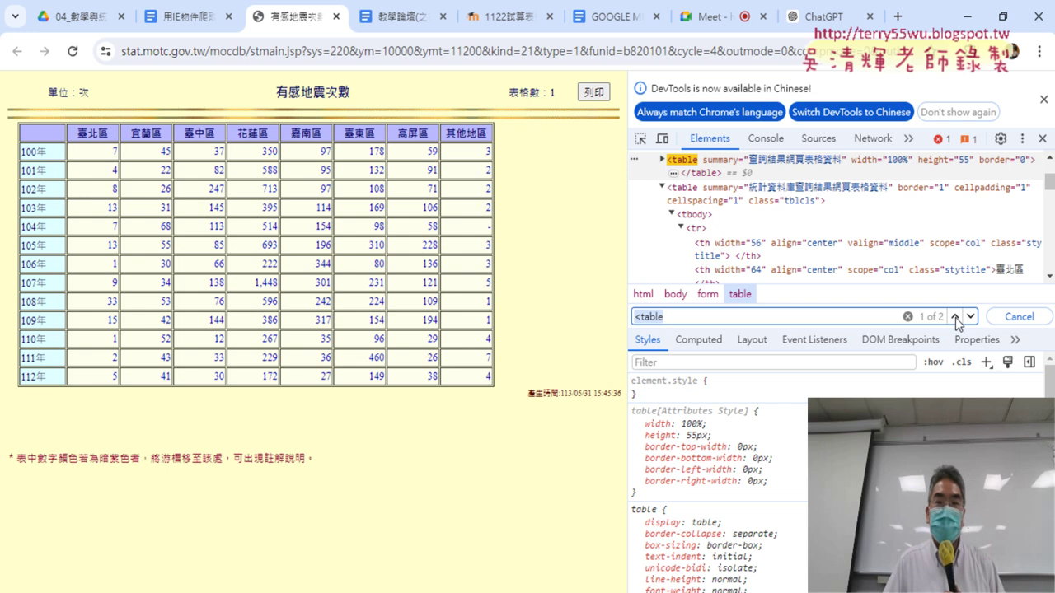
{"action": "left_click", "coordinate": [969, 317]}
{"action": "left_click", "coordinate": [954, 318]}
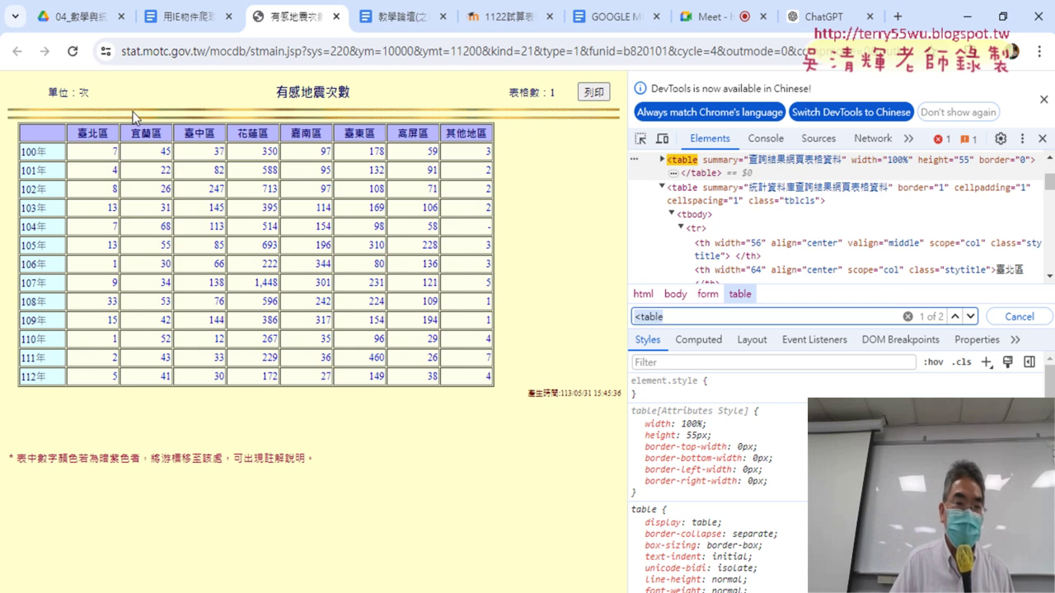
{"action": "left_click_drag", "start_coordinate": [45, 92], "coordinate": [559, 112]}
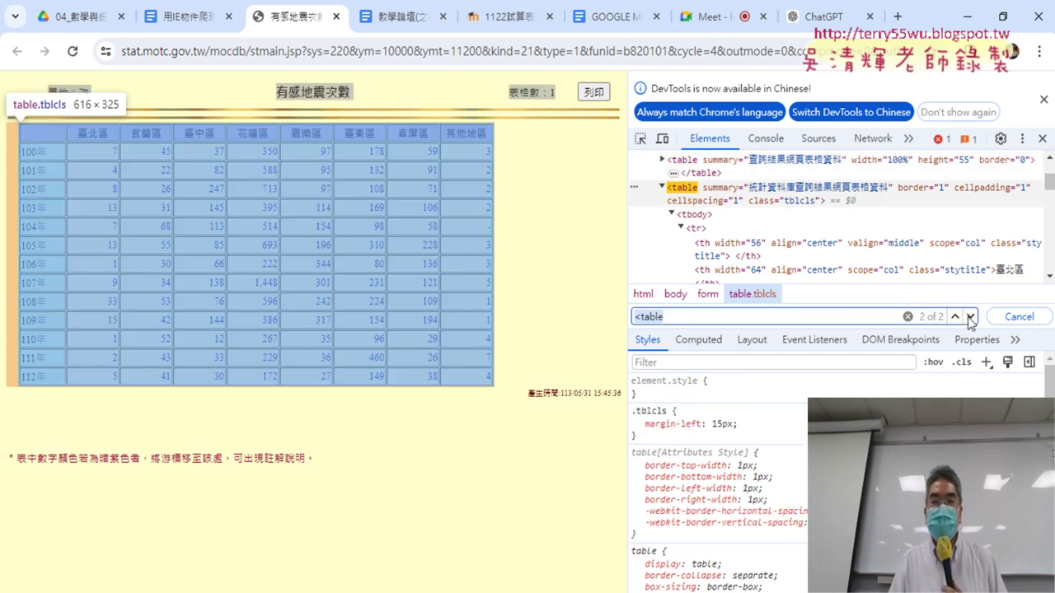
{"action": "left_click", "coordinate": [966, 16]}
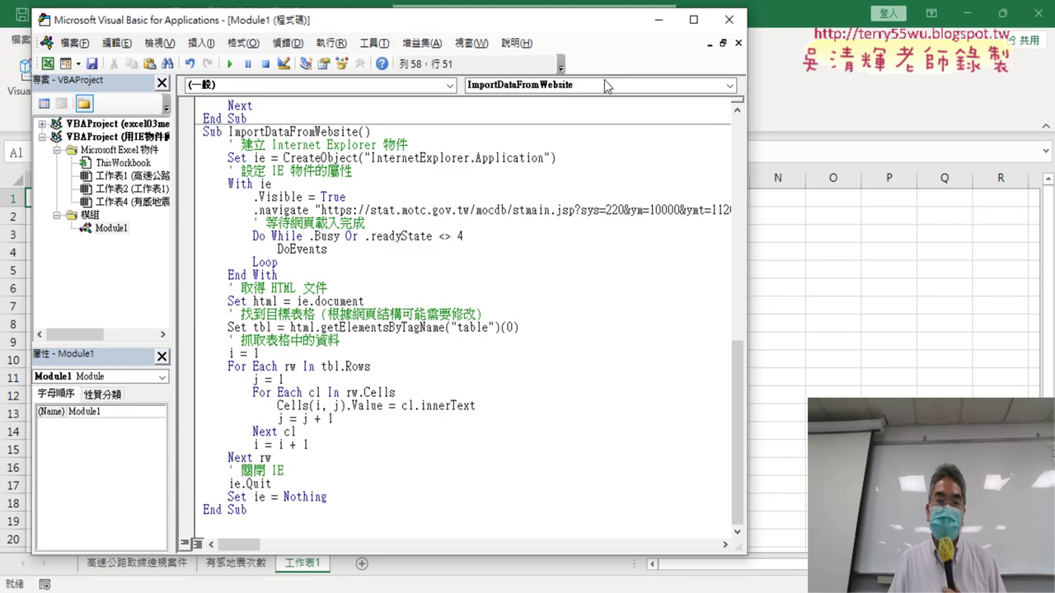
{"action": "left_click_drag", "start_coordinate": [558, 31], "coordinate": [928, 42]}
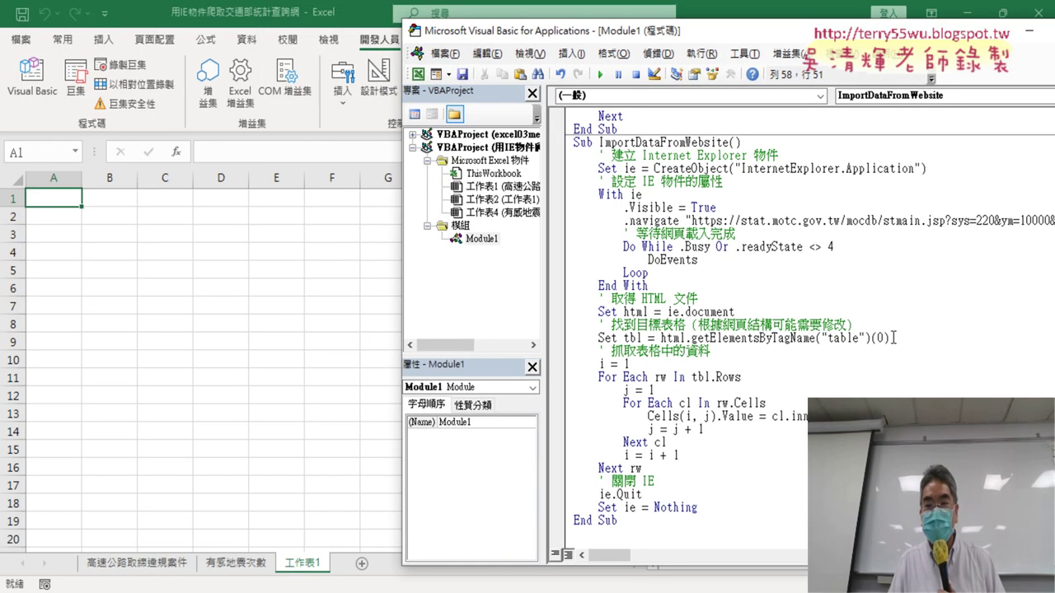
{"action": "left_click_drag", "start_coordinate": [892, 338], "coordinate": [816, 338]}
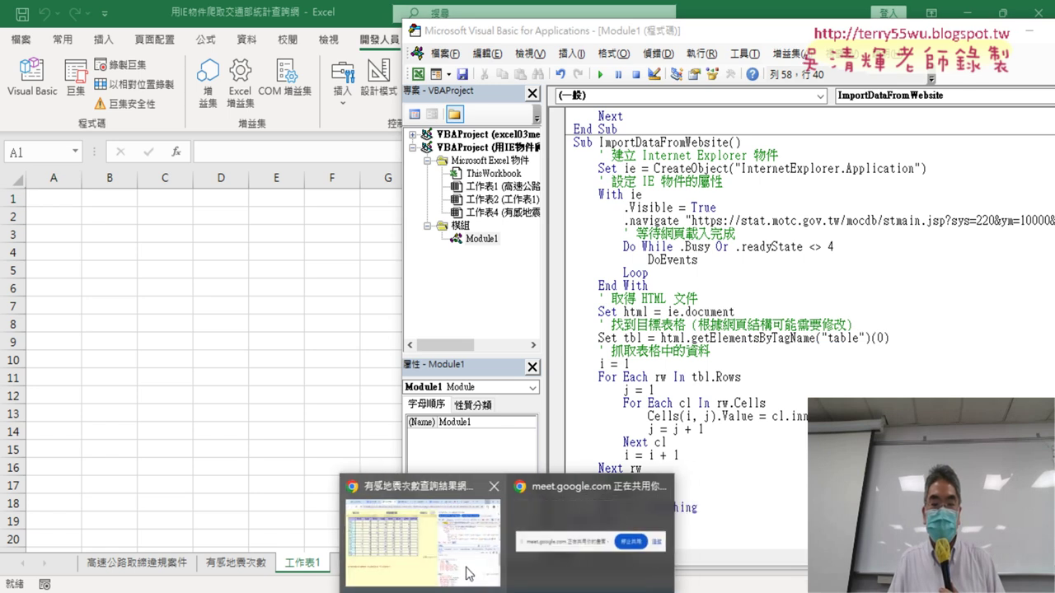
{"action": "left_click", "coordinate": [589, 560]}
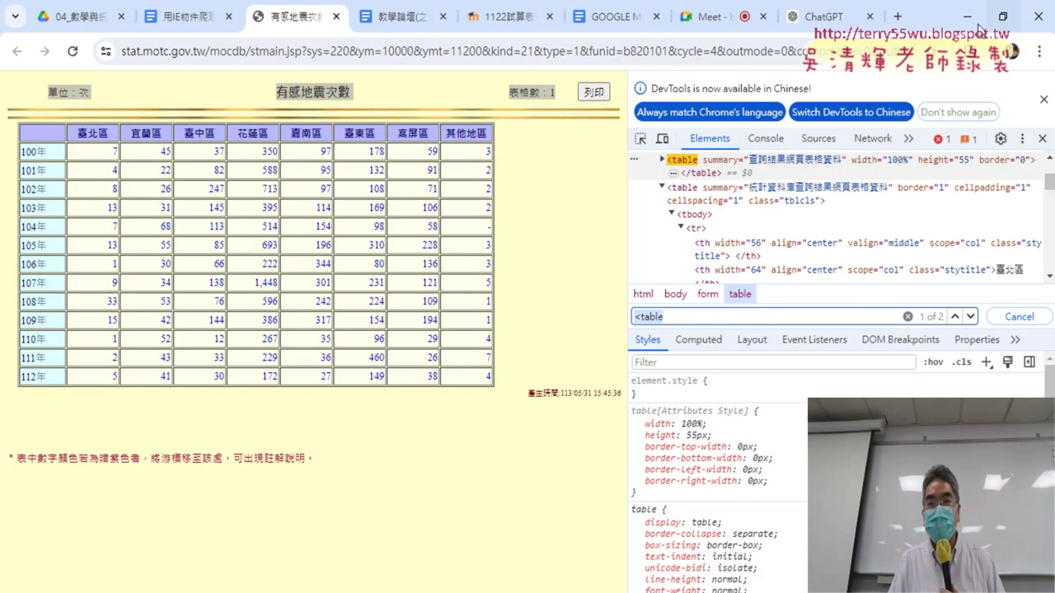
{"action": "key", "text": "alt+Tab"}
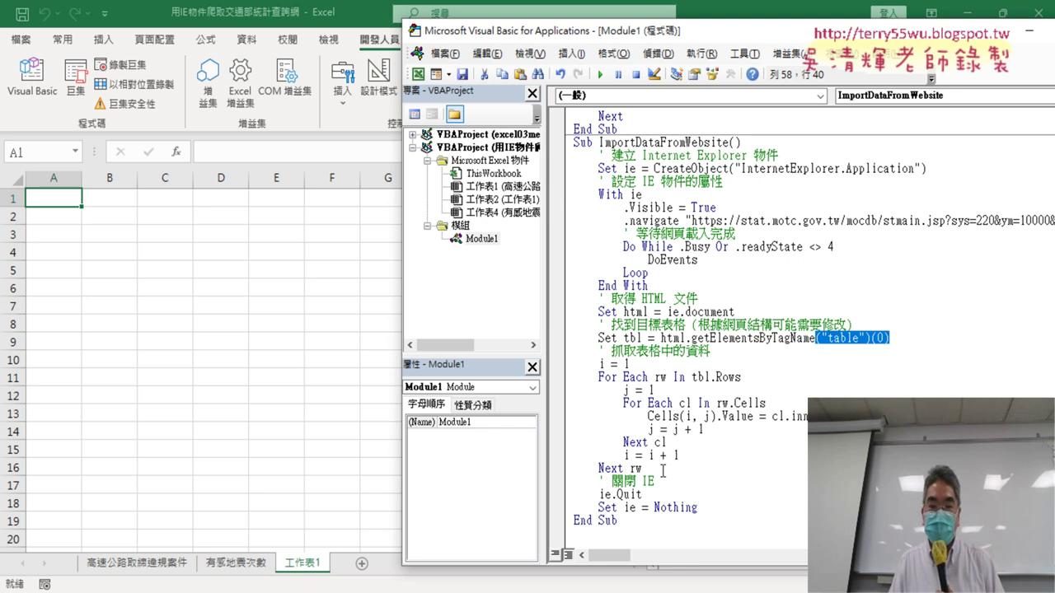
{"action": "left_click_drag", "start_coordinate": [659, 468], "coordinate": [574, 363]}
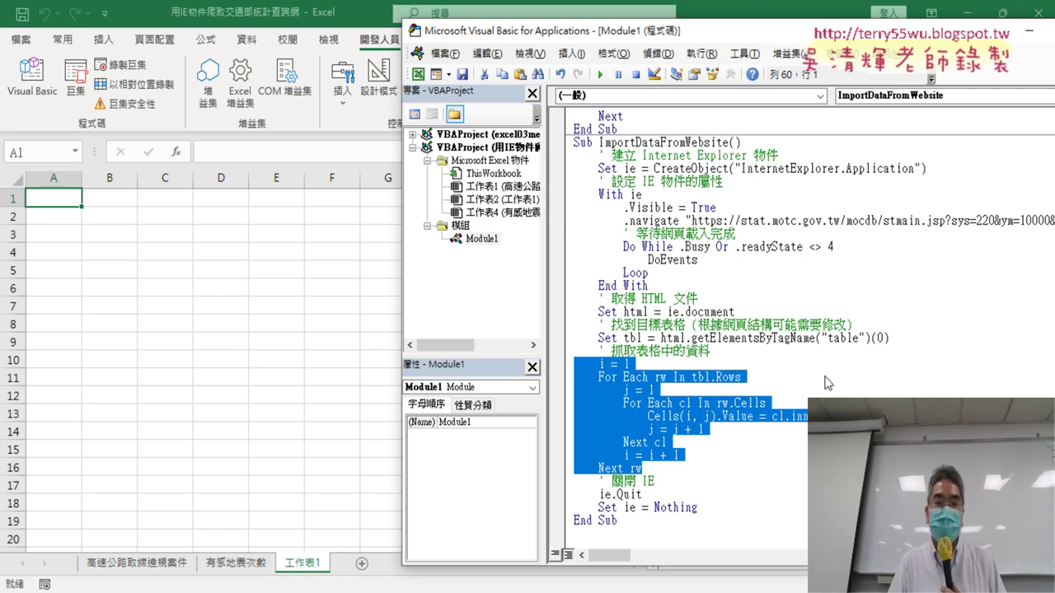
{"action": "left_click", "coordinate": [791, 379]}
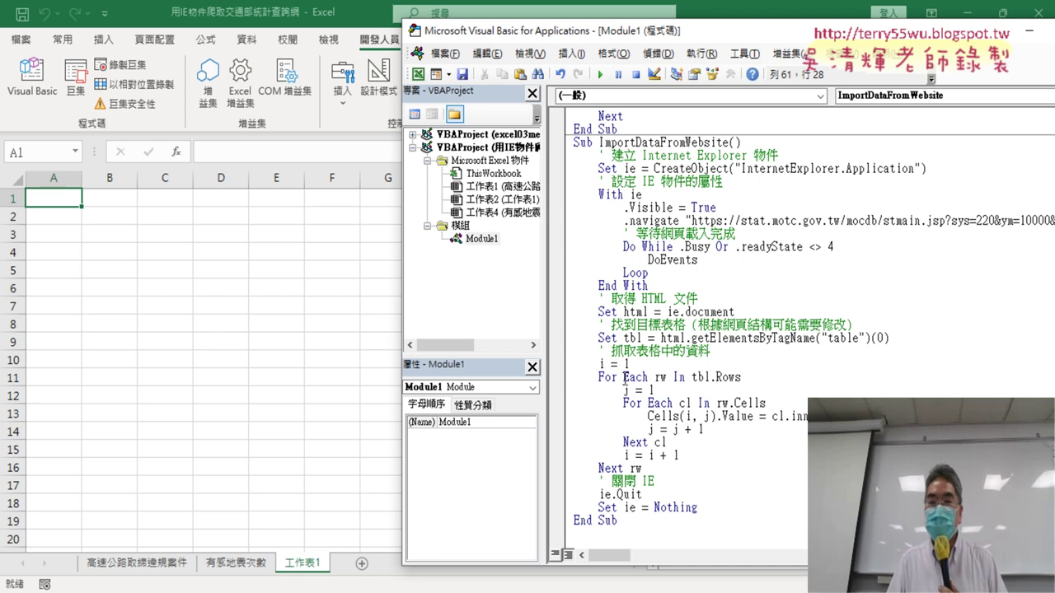
{"action": "left_click_drag", "start_coordinate": [740, 378], "coordinate": [715, 378]}
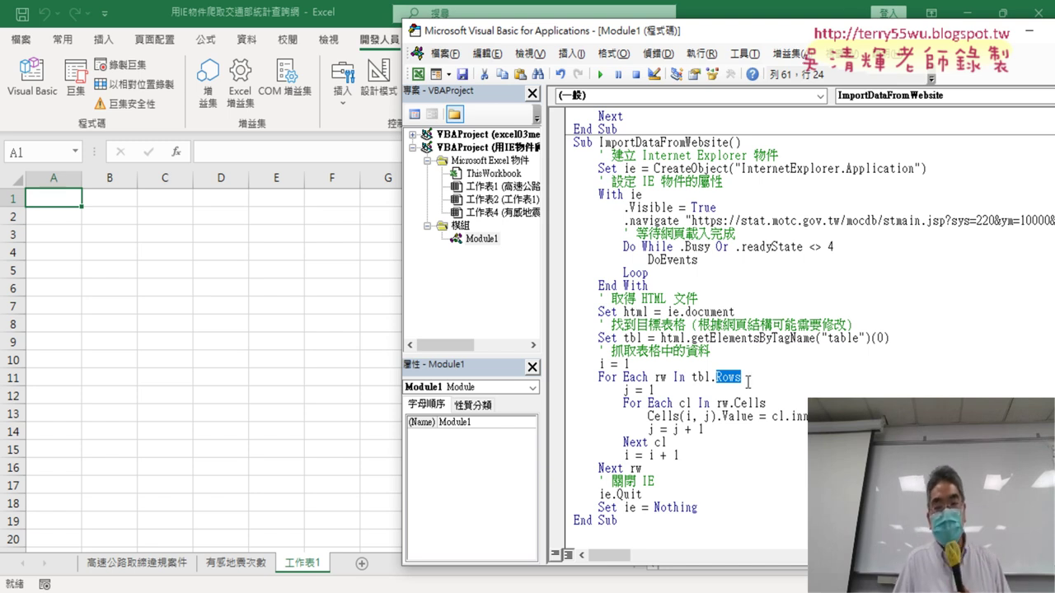
{"action": "left_click", "coordinate": [748, 378]}
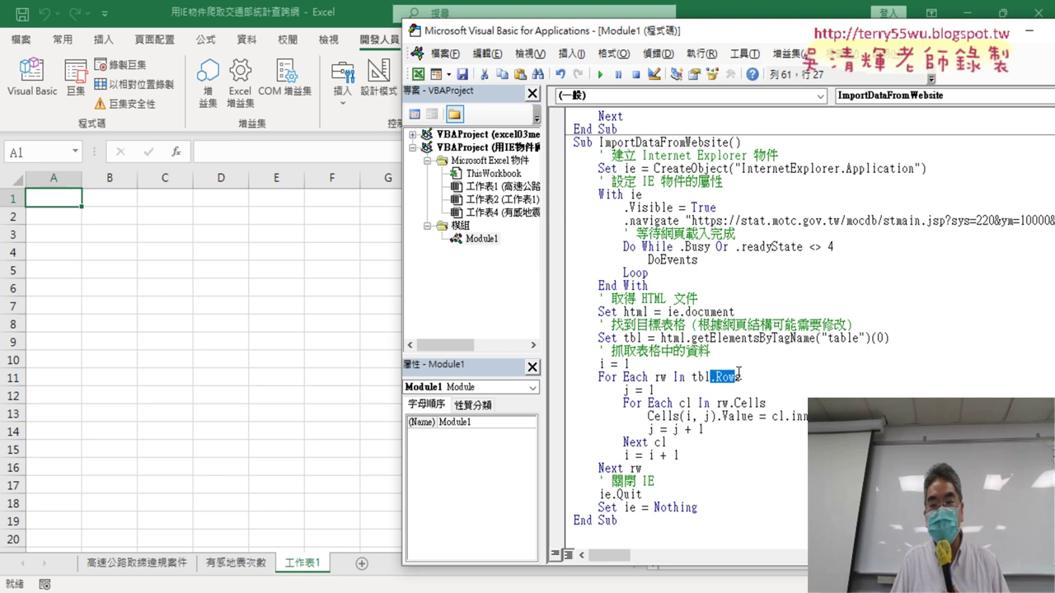
{"action": "left_click_drag", "start_coordinate": [711, 376], "coordinate": [742, 377]}
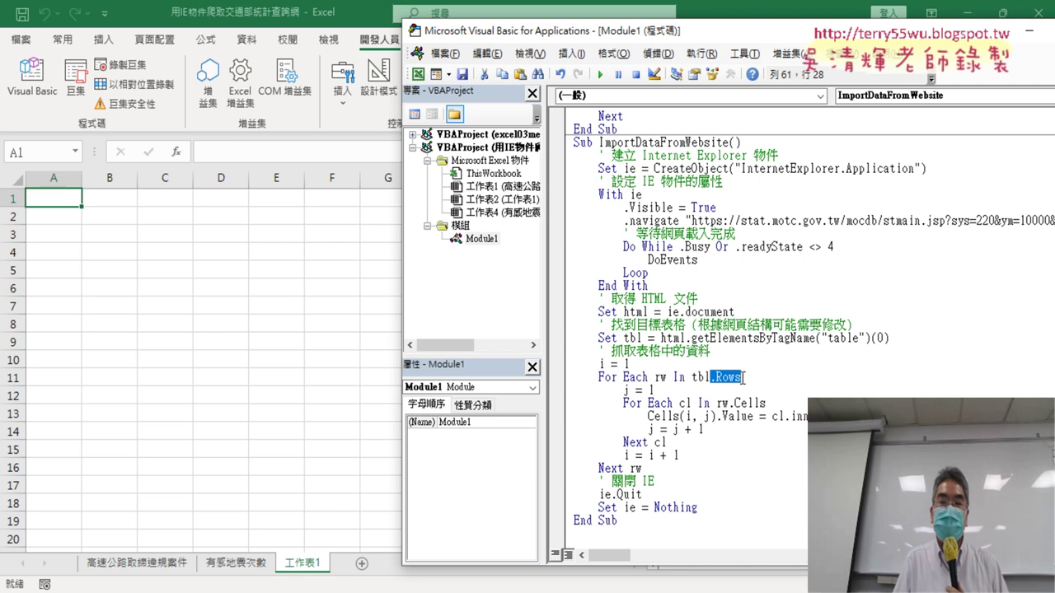
{"action": "left_click_drag", "start_coordinate": [599, 377], "coordinate": [650, 377]}
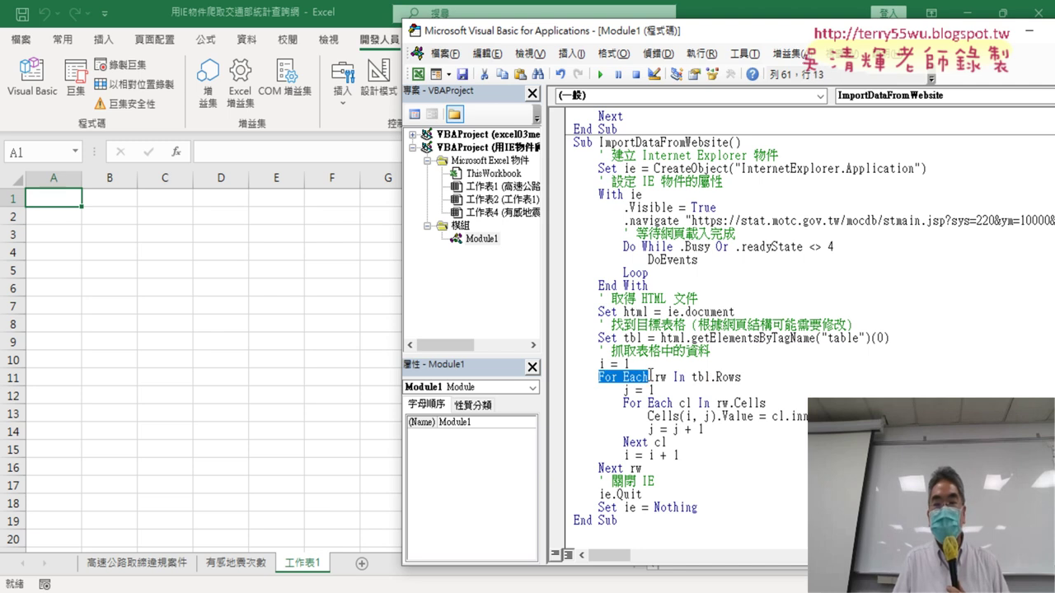
{"action": "left_click_drag", "start_coordinate": [742, 377], "coordinate": [691, 377]}
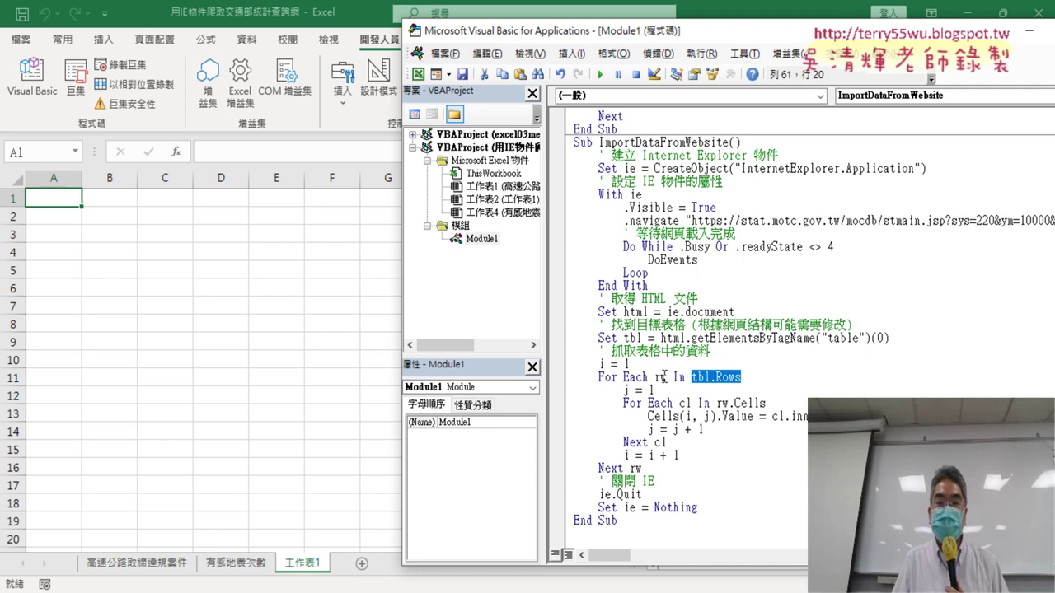
{"action": "left_click_drag", "start_coordinate": [667, 378], "coordinate": [655, 377]}
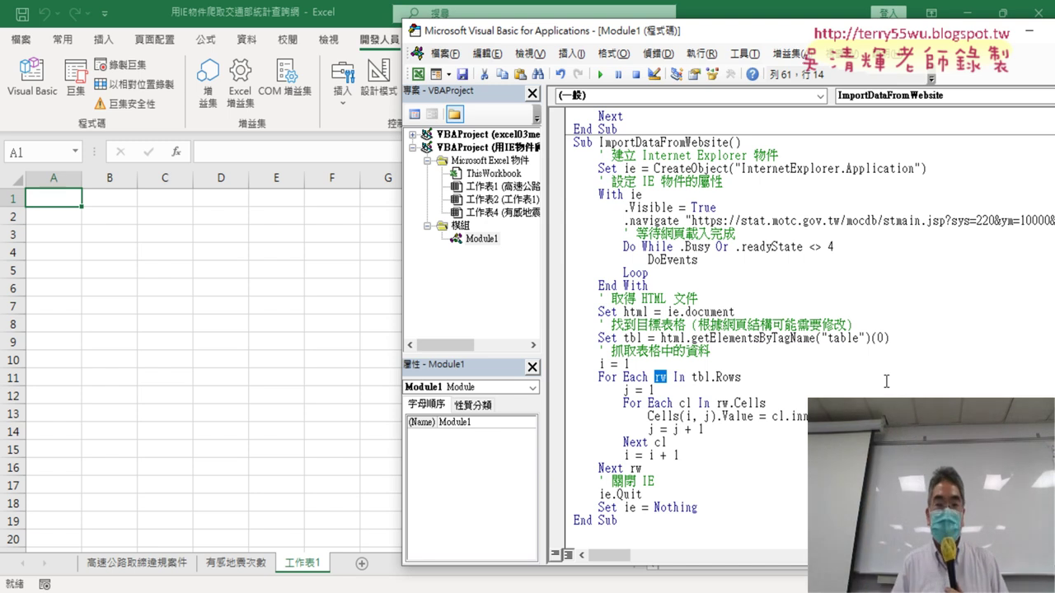
{"action": "left_click_drag", "start_coordinate": [596, 377], "coordinate": [745, 379]}
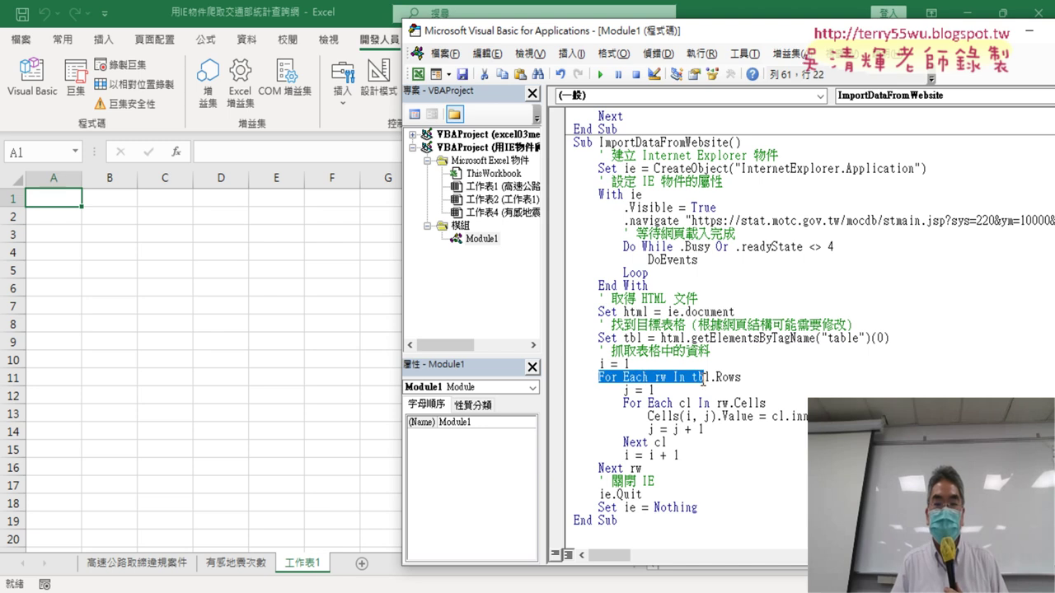
{"action": "left_click_drag", "start_coordinate": [624, 403], "coordinate": [767, 403]}
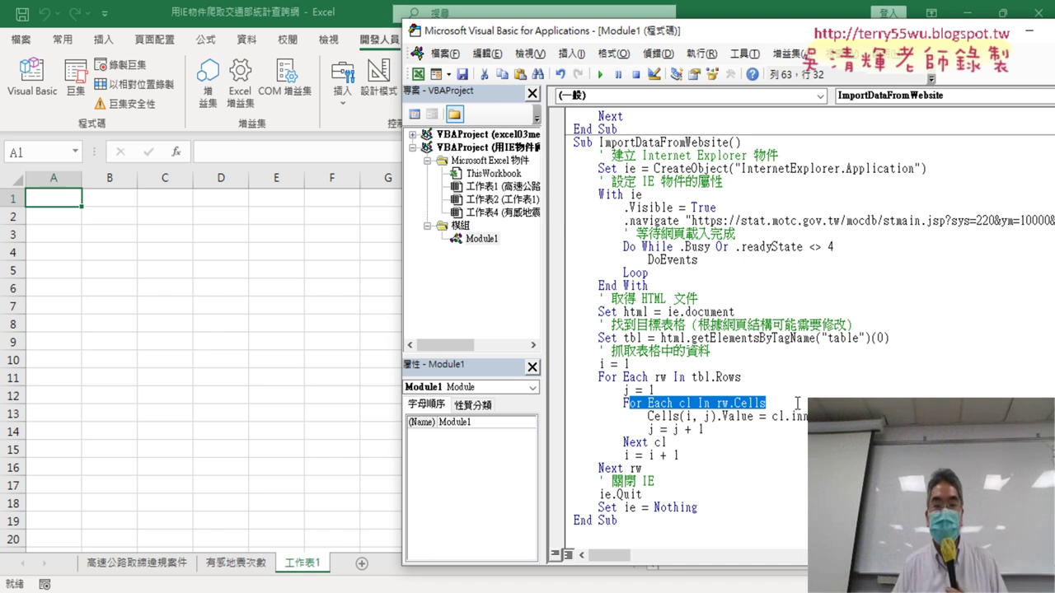
{"action": "left_click", "coordinate": [768, 403]}
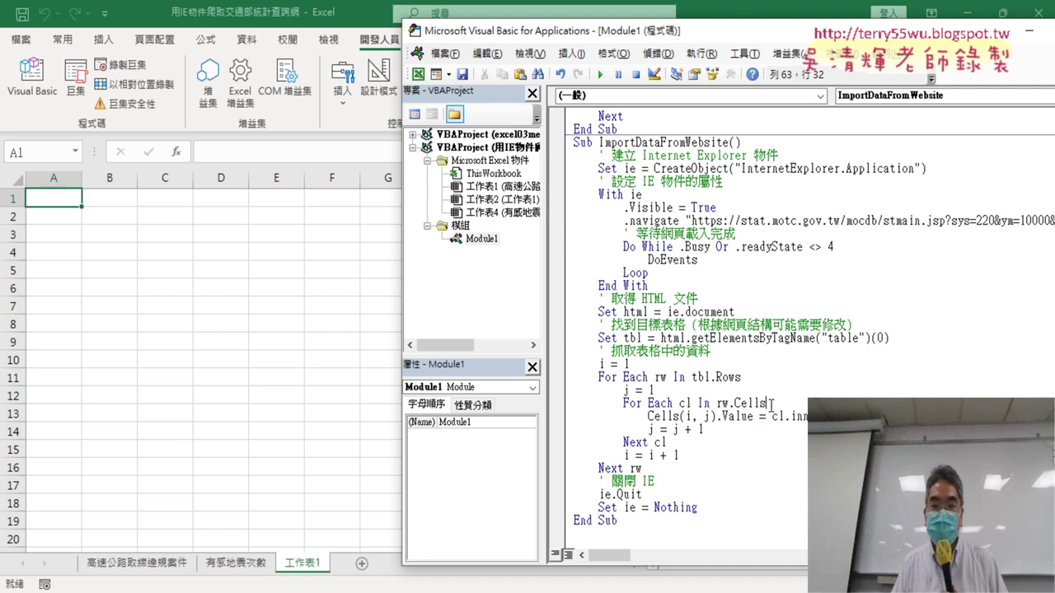
{"action": "left_click_drag", "start_coordinate": [767, 403], "coordinate": [716, 403]}
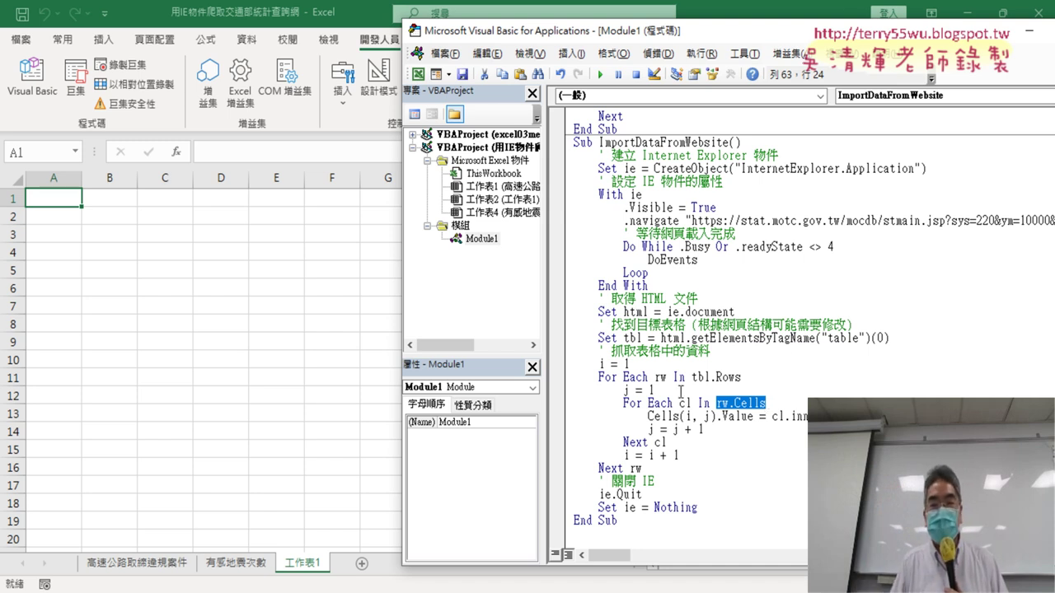
{"action": "left_click_drag", "start_coordinate": [773, 416], "coordinate": [826, 416]}
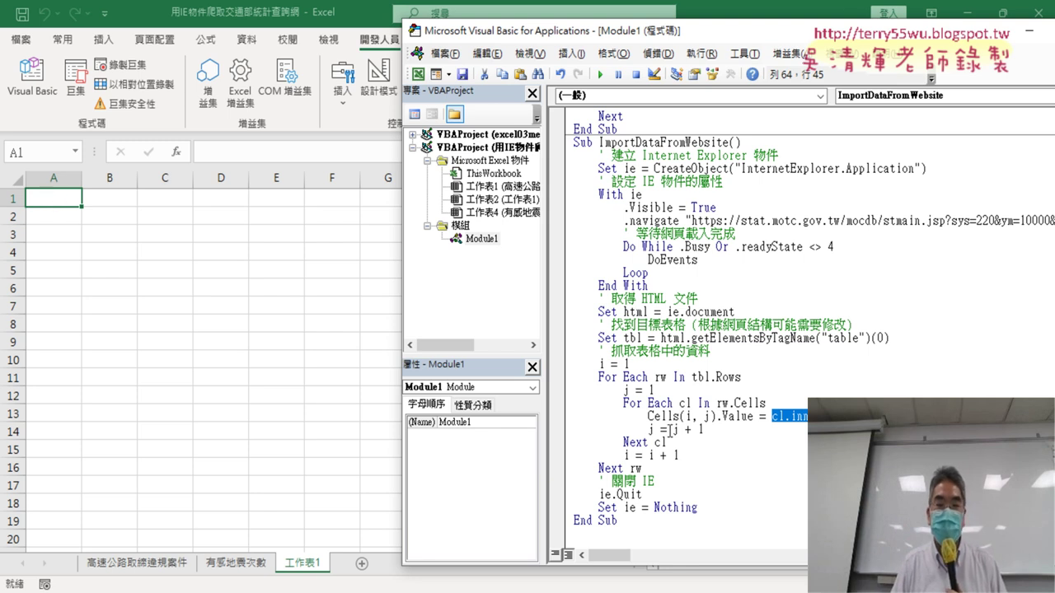
{"action": "left_click_drag", "start_coordinate": [650, 430], "coordinate": [704, 429]}
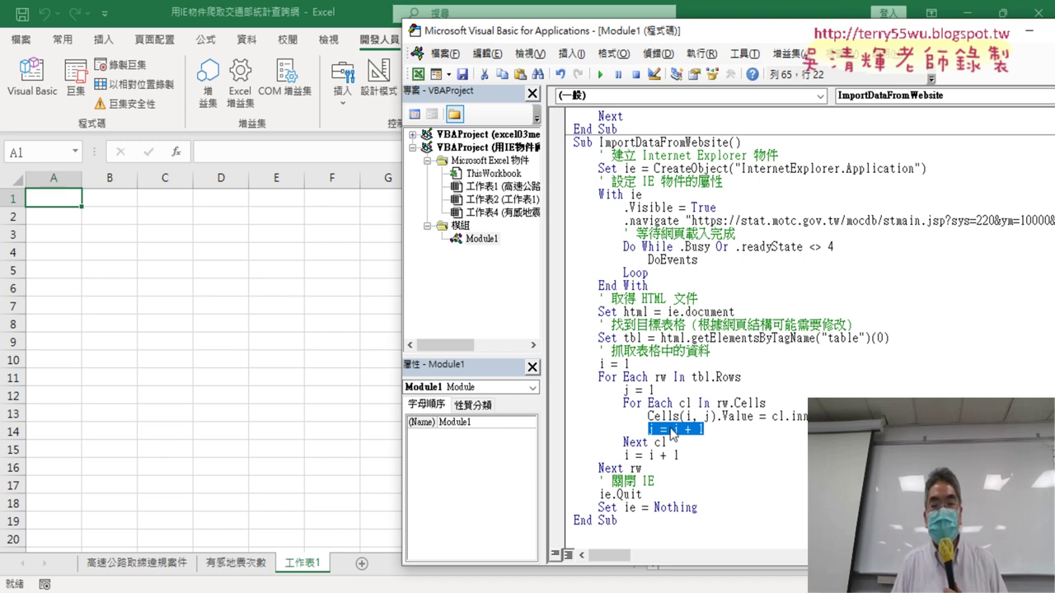
{"action": "mouse_move", "coordinate": [704, 429]}
{"action": "left_mouse_down"}
{"action": "mouse_move", "coordinate": [674, 430]}
{"action": "mouse_move", "coordinate": [643, 456]}
{"action": "left_mouse_up"}
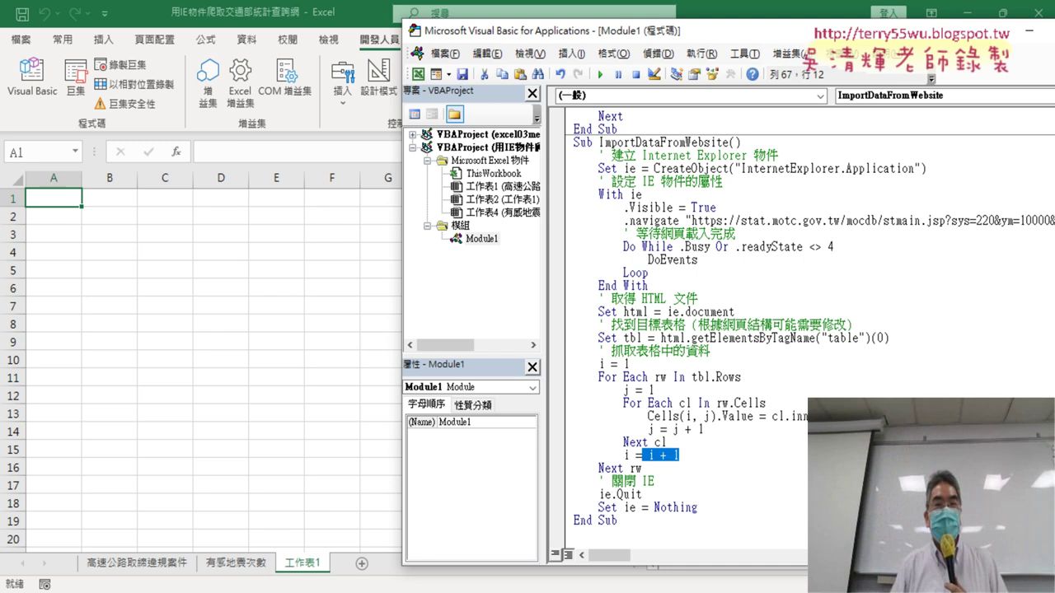
- Run ImportDataFromWebsite, compare row 1's header line with the Chrome page, then highlight the (0) table index
{"action": "left_click", "coordinate": [686, 270]}
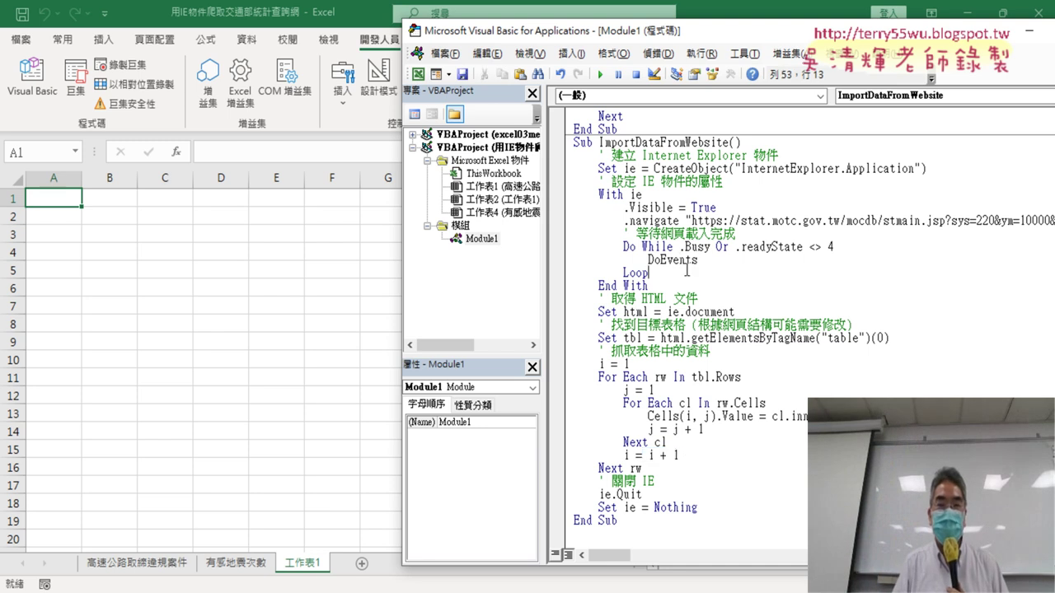
{"action": "left_click", "coordinate": [600, 74]}
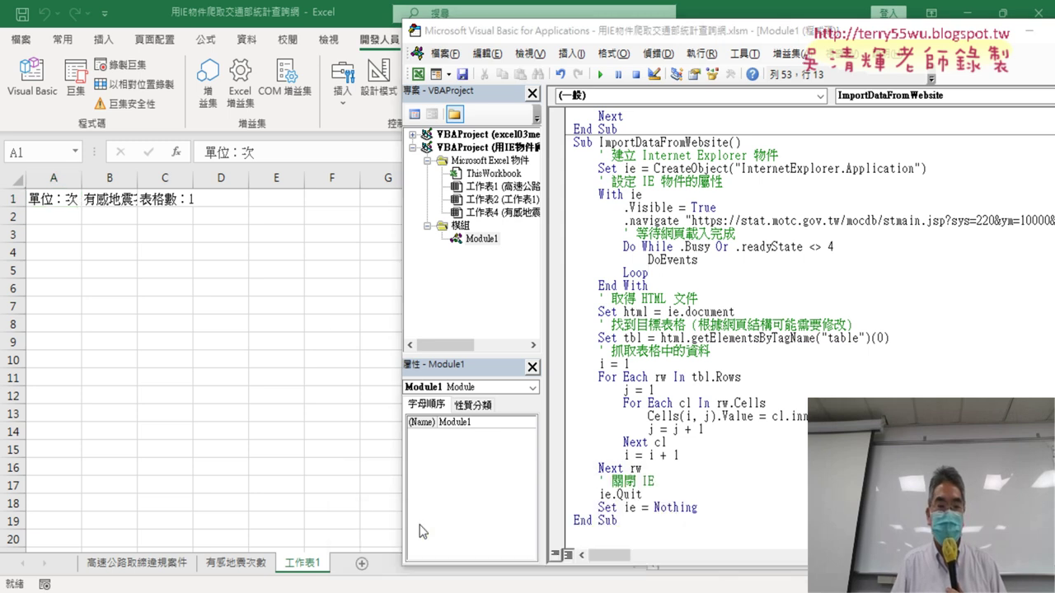
{"action": "left_click", "coordinate": [420, 561]}
{"action": "left_click_drag", "start_coordinate": [47, 100], "coordinate": [967, 27]}
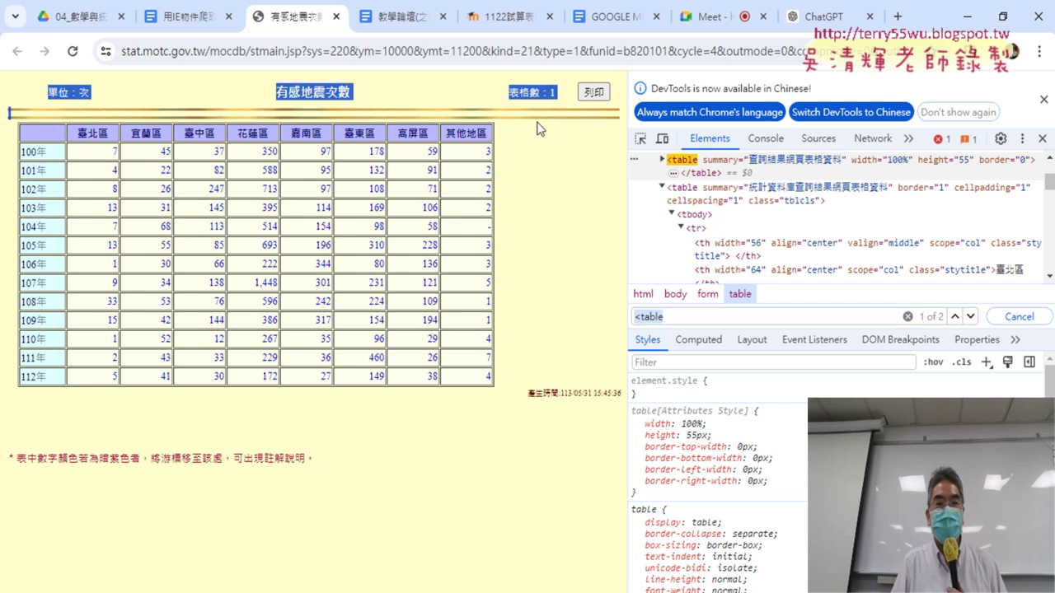
{"action": "left_click", "coordinate": [967, 25]}
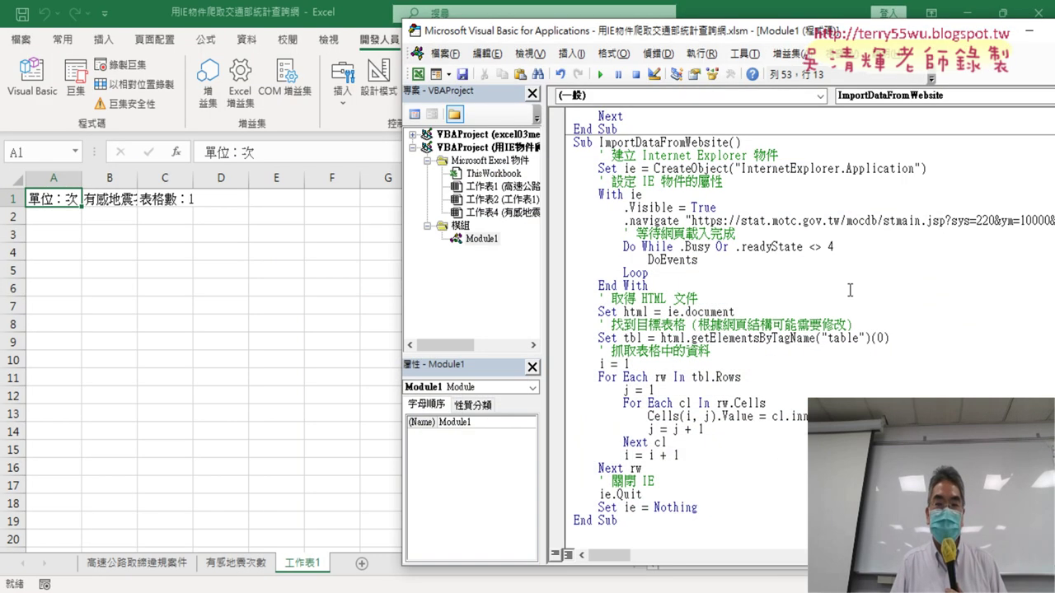
{"action": "left_click_drag", "start_coordinate": [890, 338], "coordinate": [872, 340]}
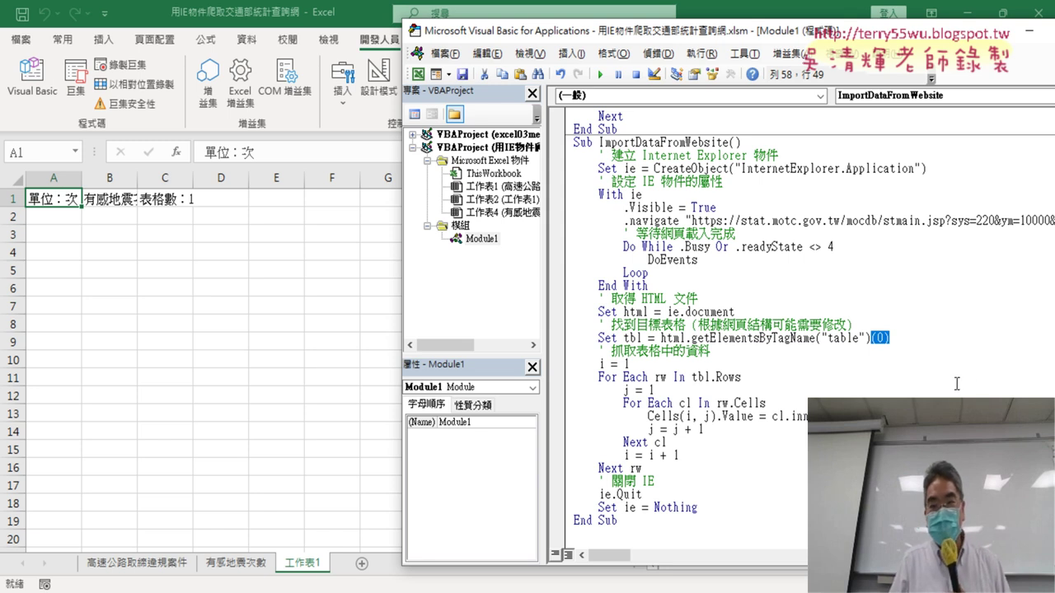
- Change the table index from (0) to (1) and rerun the macro to import yearly regional counts
{"action": "left_click", "coordinate": [888, 344]}
{"action": "double_click", "coordinate": [883, 338]}
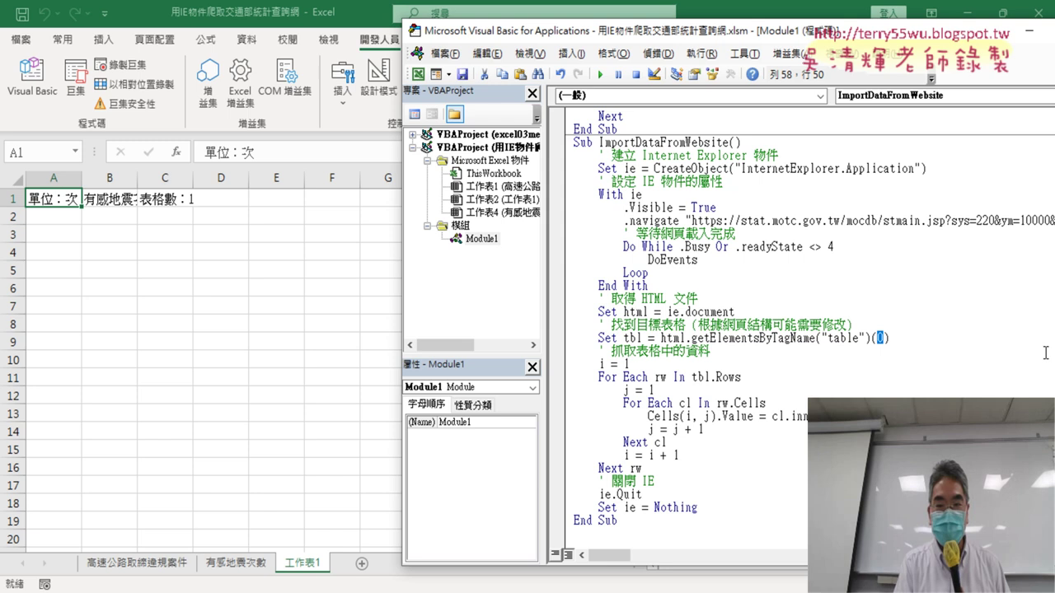
{"action": "type", "text": "1"}
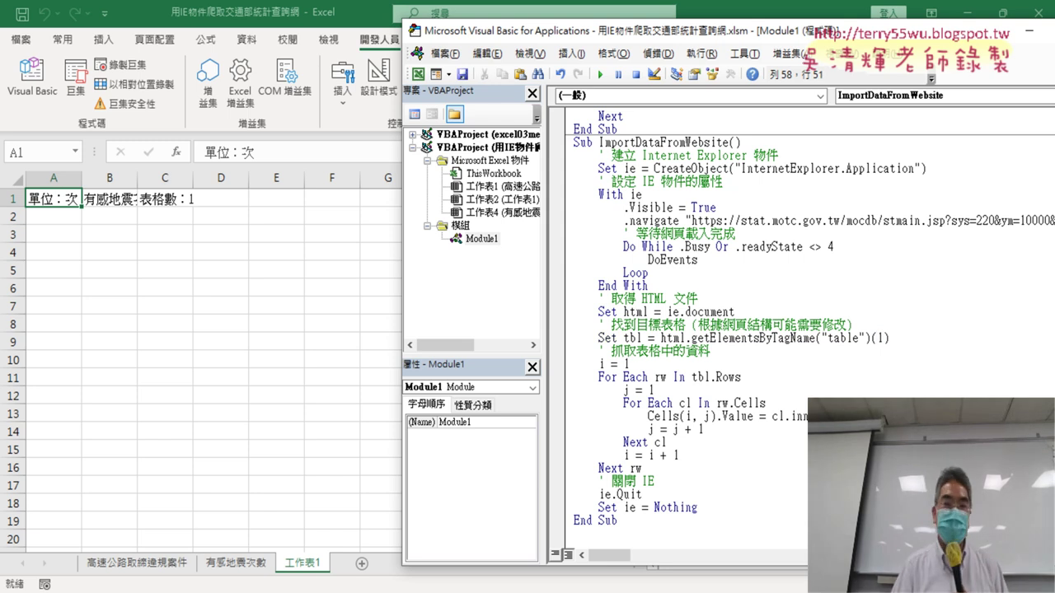
{"action": "left_click", "coordinate": [600, 74]}
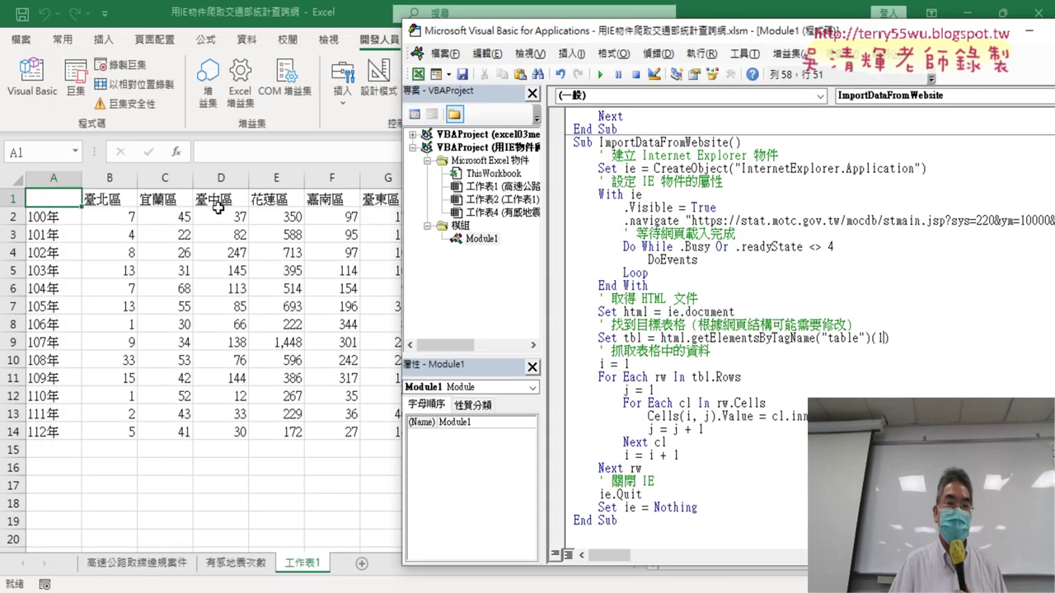
- Reposition the VBA editor over the earthquake table and widen it so full code lines show
{"action": "left_click_drag", "start_coordinate": [540, 36], "coordinate": [694, 38]}
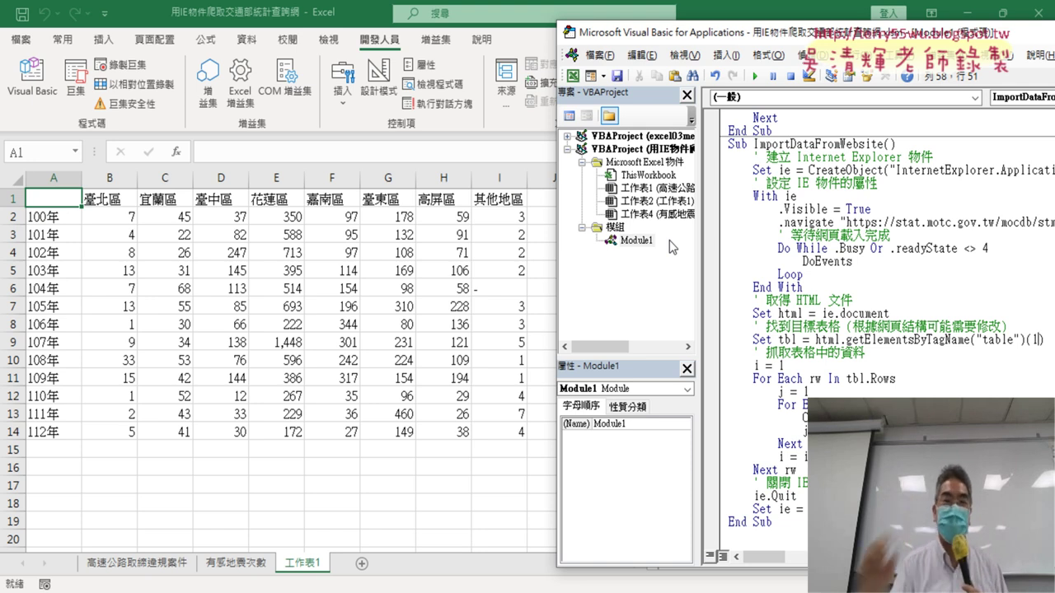
{"action": "left_click_drag", "start_coordinate": [775, 41], "coordinate": [420, 41]}
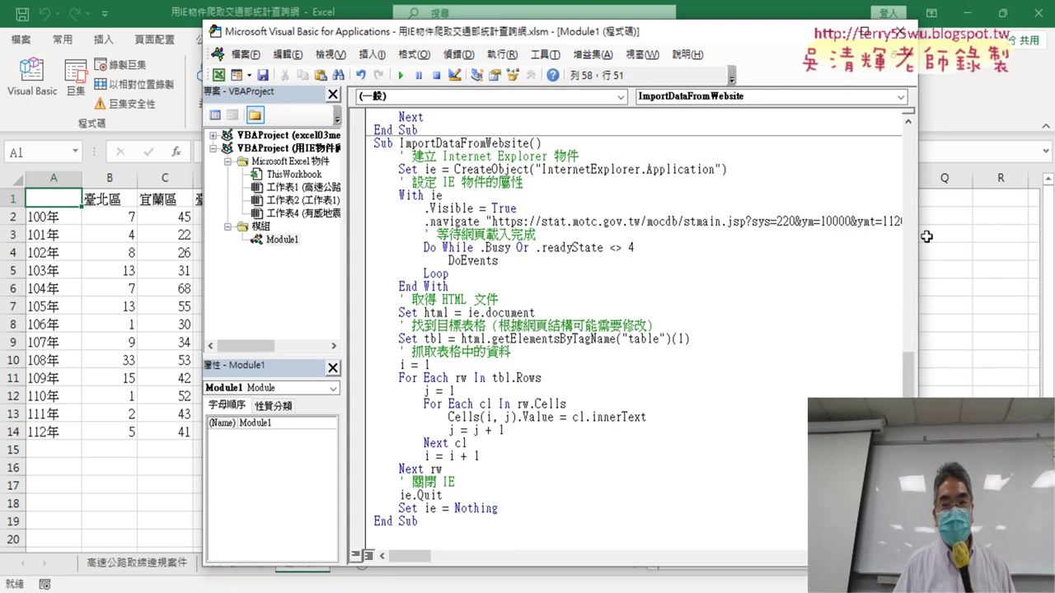
{"action": "left_click_drag", "start_coordinate": [917, 238], "coordinate": [1019, 249]}
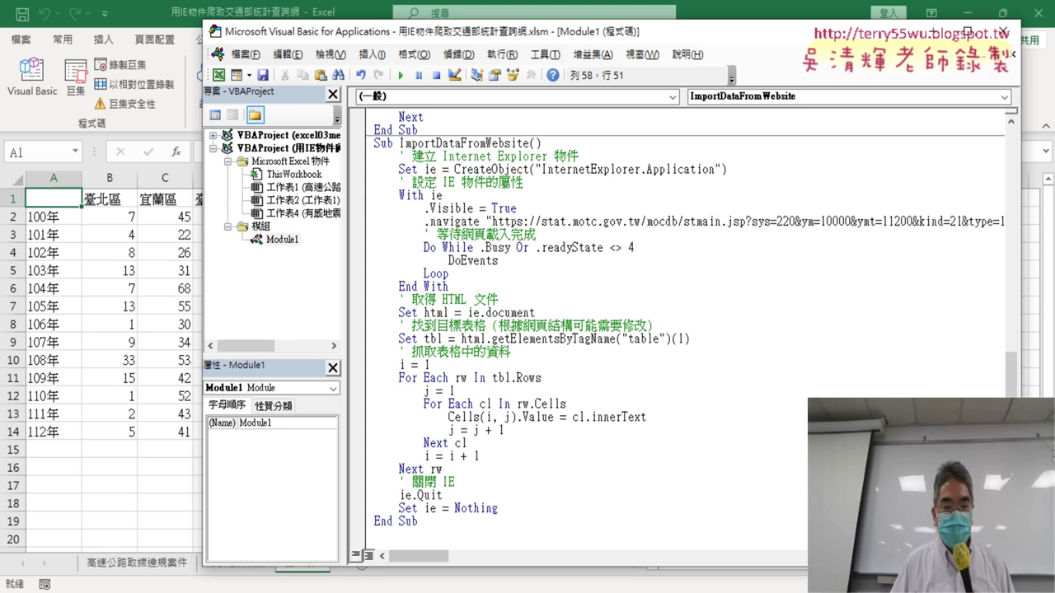
- Bring up the earthquake page, then scroll the lesson notes document down to the macro code
{"action": "mouse_move", "coordinate": [457, 561]}
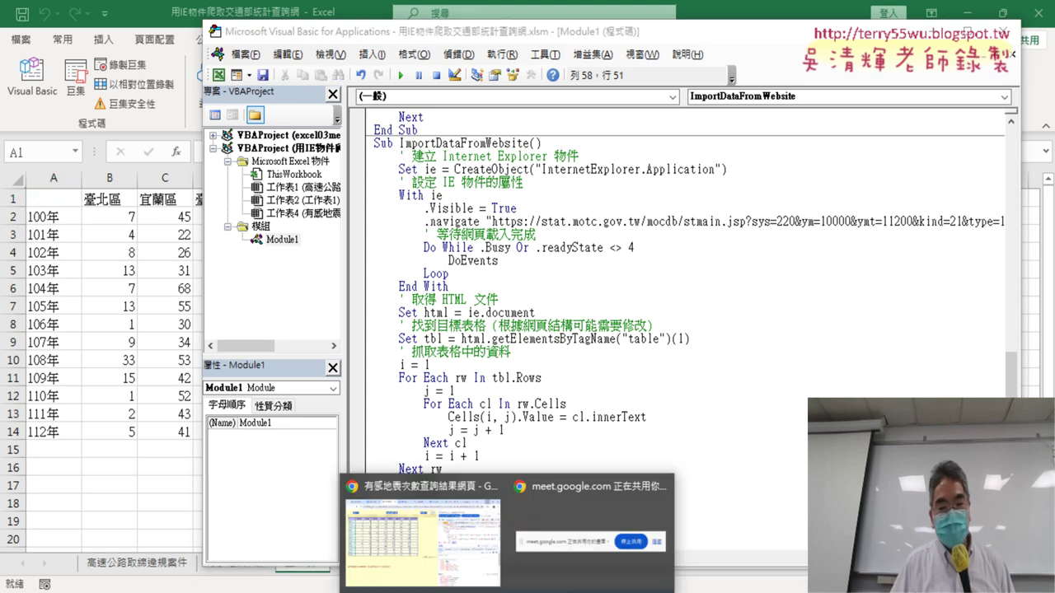
{"action": "left_click", "coordinate": [440, 544]}
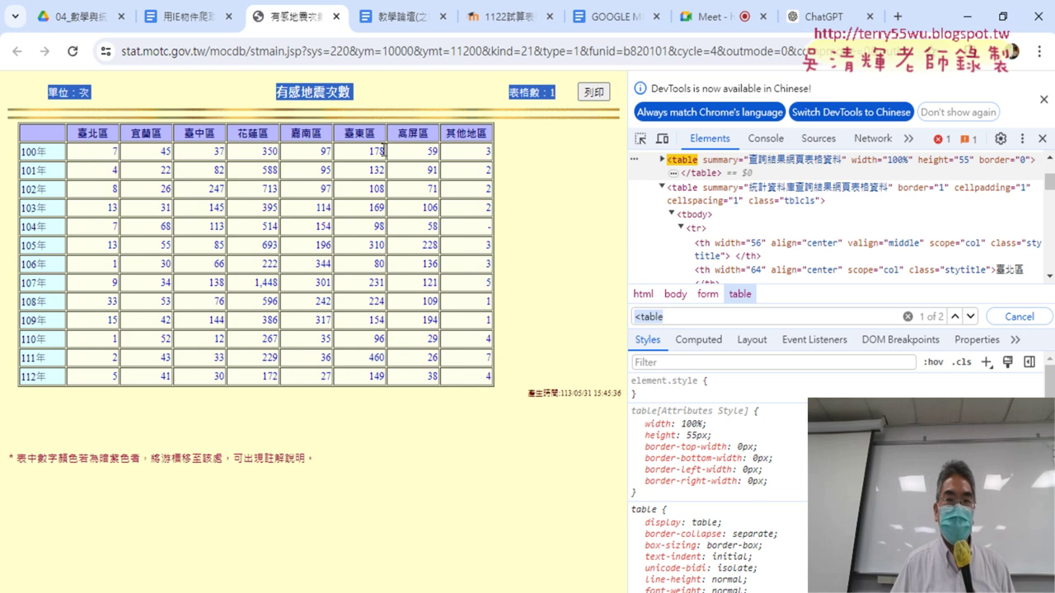
{"action": "left_click", "coordinate": [206, 20]}
{"action": "scroll", "coordinate": [459, 313], "scroll_direction": "down", "scroll_amount": 2}
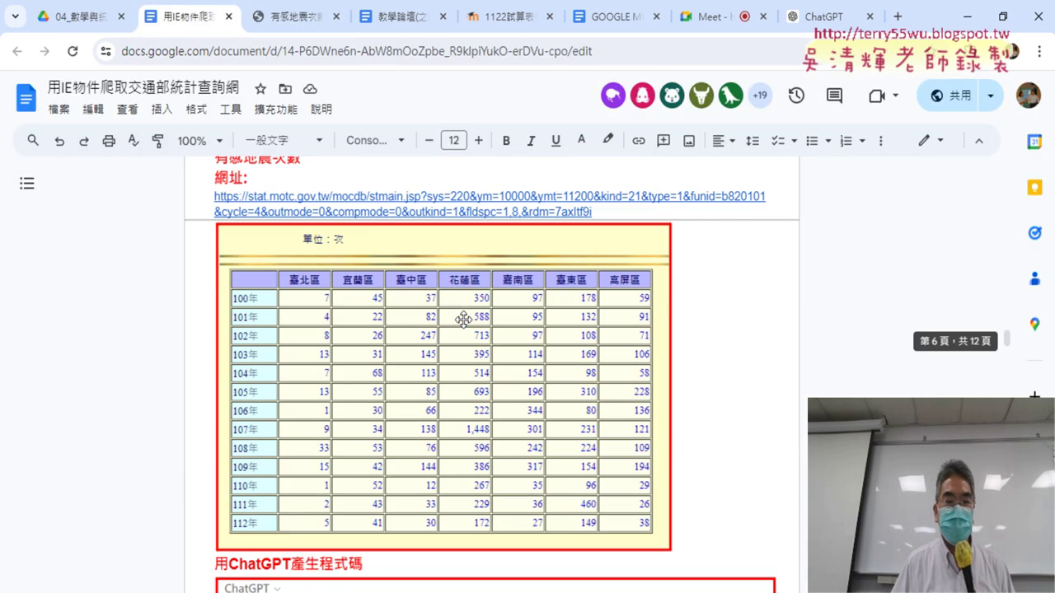
{"action": "scroll", "coordinate": [462, 318], "scroll_direction": "down", "scroll_amount": 4}
{"action": "scroll", "coordinate": [463, 320], "scroll_direction": "down", "scroll_amount": 4}
{"action": "scroll", "coordinate": [371, 264], "scroll_direction": "down", "scroll_amount": 2}
{"action": "scroll", "coordinate": [272, 231], "scroll_direction": "down", "scroll_amount": 1}
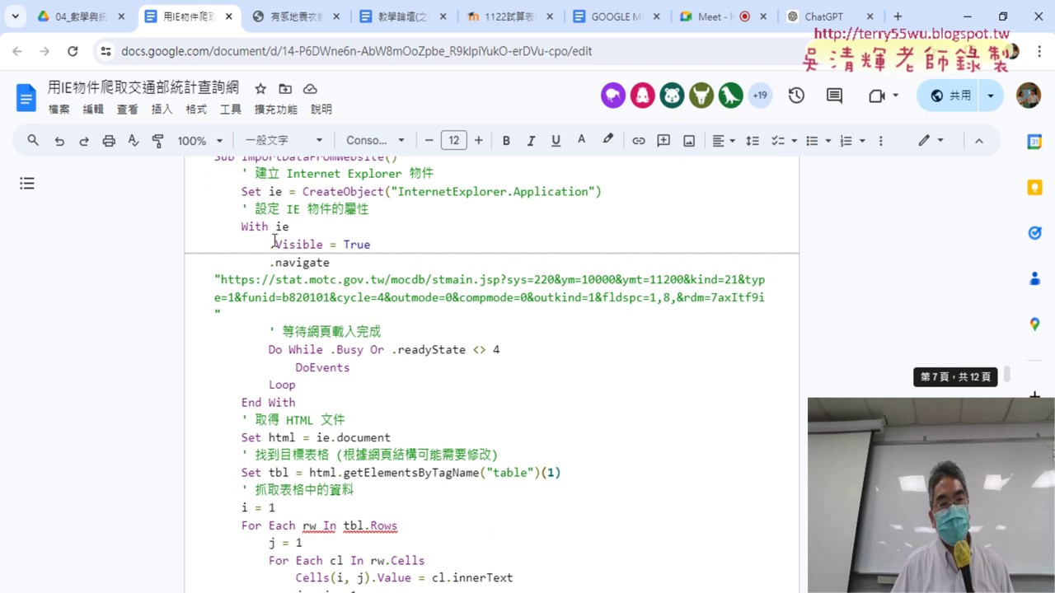
{"action": "scroll", "coordinate": [233, 208], "scroll_direction": "up", "scroll_amount": 1}
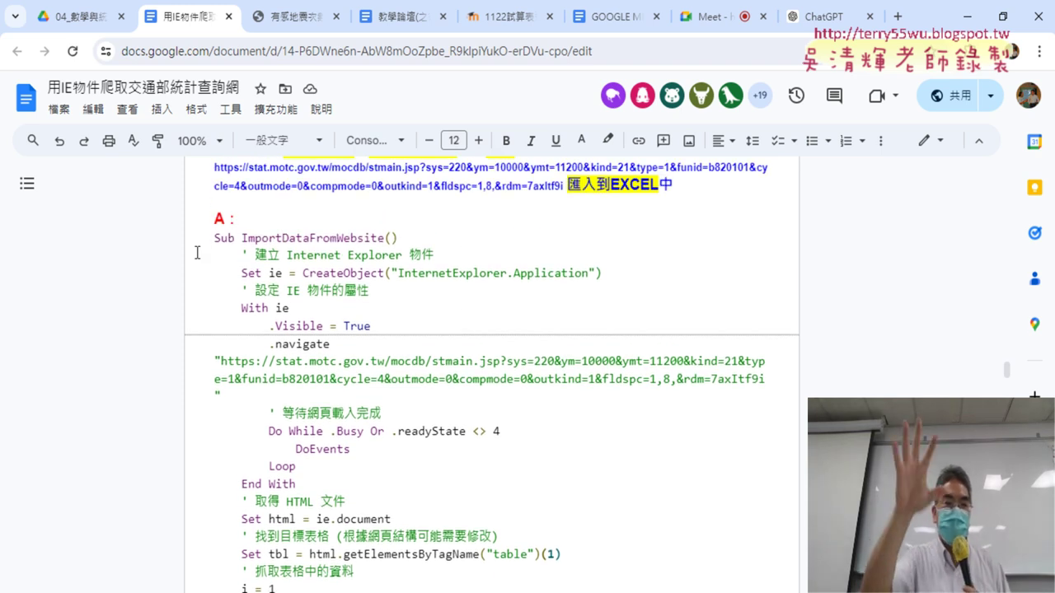
{"action": "left_click_drag", "start_coordinate": [203, 242], "coordinate": [565, 454]}
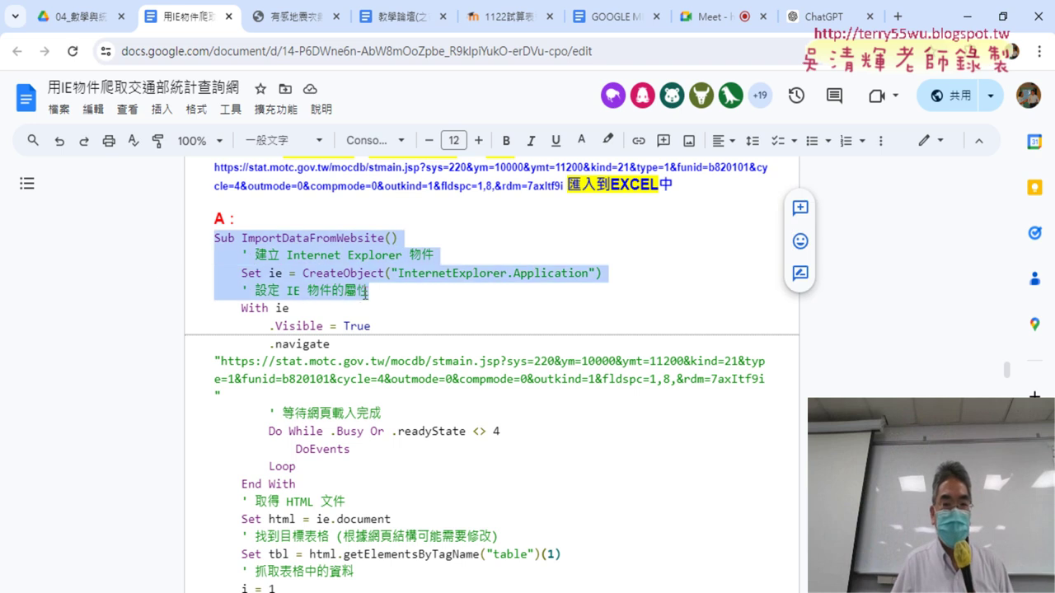
{"action": "scroll", "coordinate": [592, 447], "scroll_direction": "down", "scroll_amount": 2}
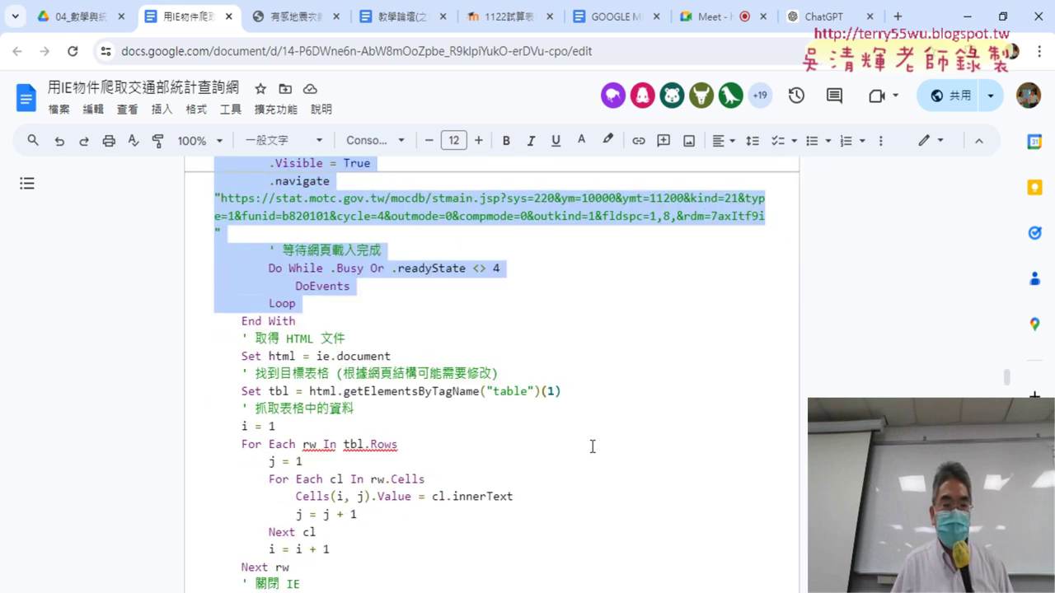
{"action": "scroll", "coordinate": [592, 447], "scroll_direction": "down", "scroll_amount": 1}
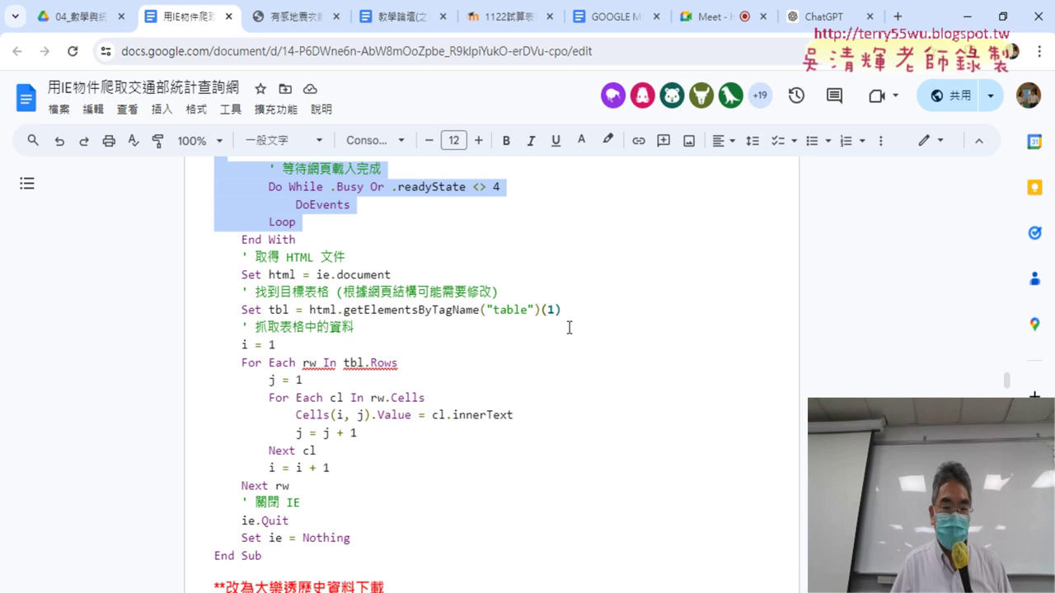
- Bold the (1) index in the getElementsByTagName line and go to the 04_數學與統計函數 Drive folder
{"action": "left_click_drag", "start_coordinate": [562, 311], "coordinate": [548, 313]}
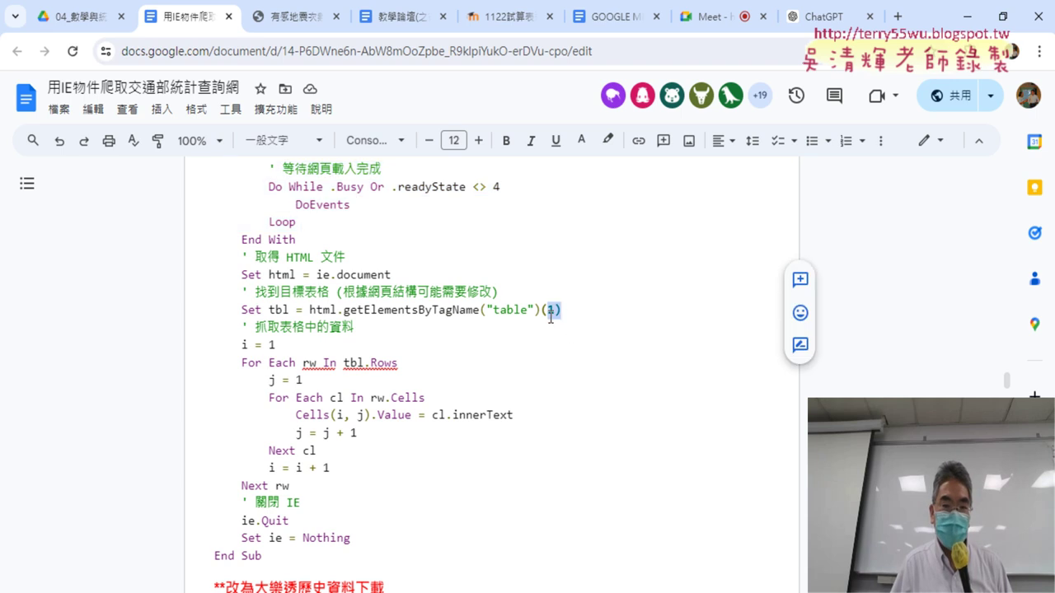
{"action": "key", "text": "ctrl+b"}
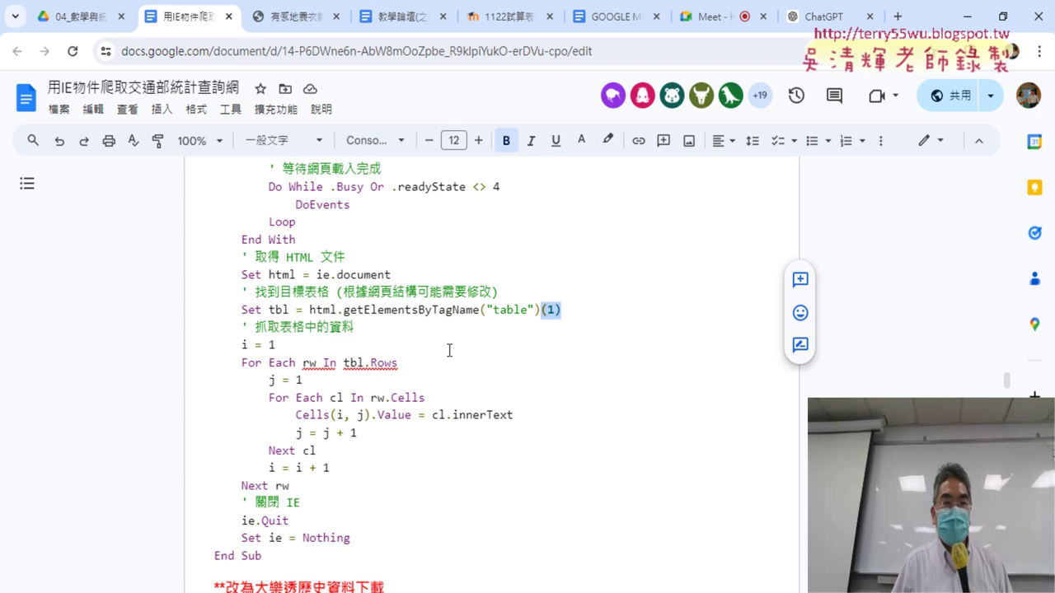
{"action": "left_click", "coordinate": [70, 19]}
- Open the 大樂透歷史資料下載(GET) doc and follow its link to the lotto-8 draw-history page
{"action": "scroll", "coordinate": [365, 346], "scroll_direction": "up", "scroll_amount": 2}
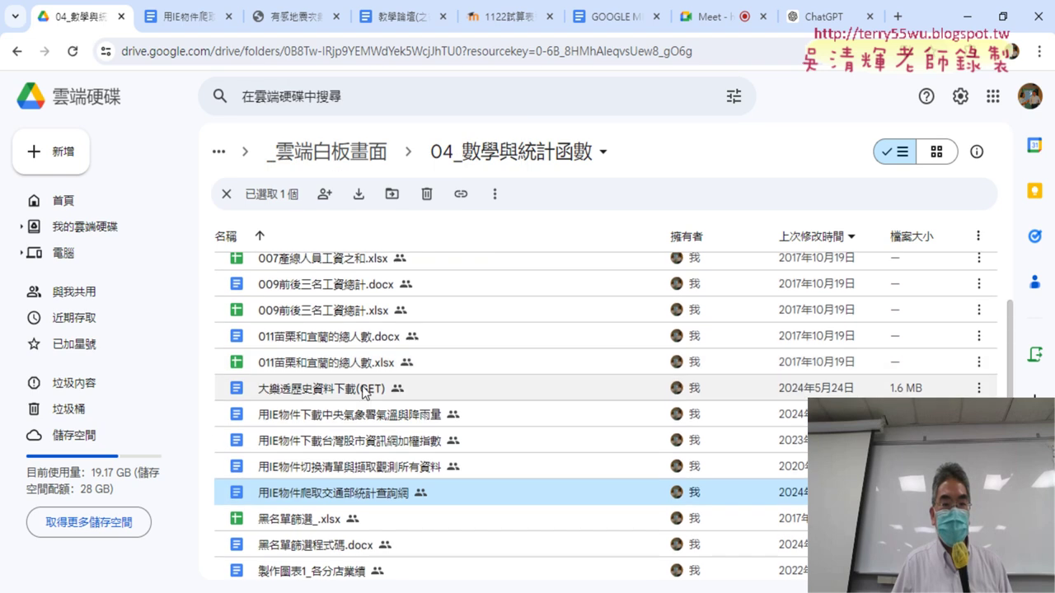
{"action": "double_click", "coordinate": [365, 398]}
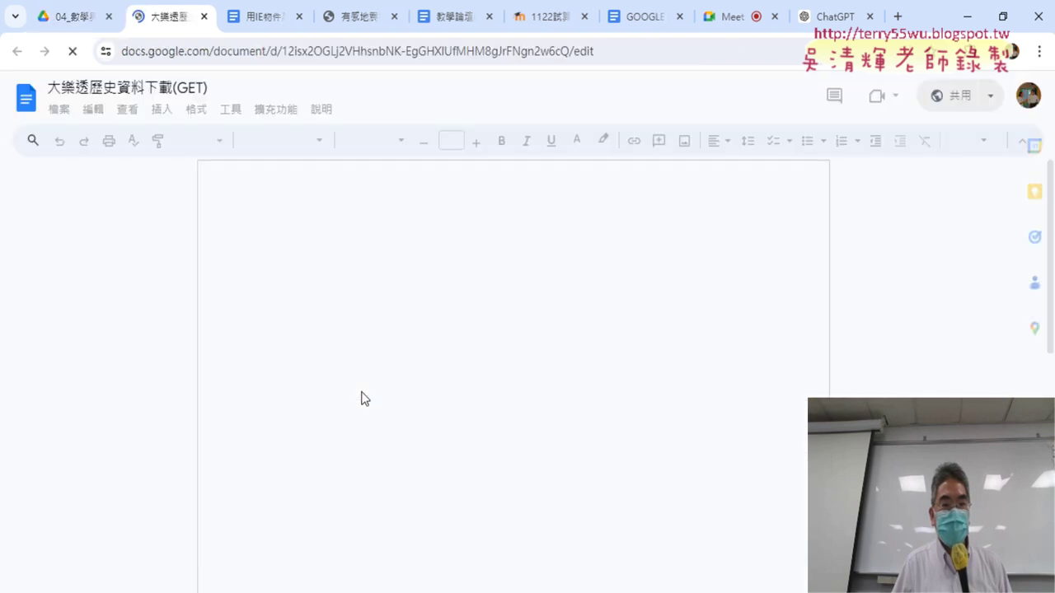
{"action": "left_click", "coordinate": [381, 231]}
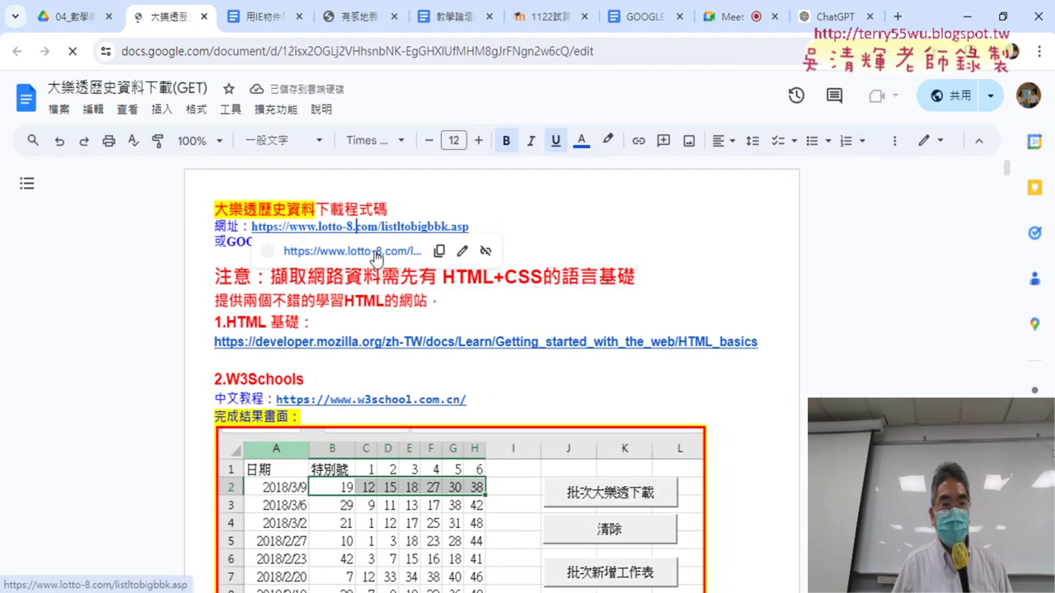
{"action": "left_click", "coordinate": [363, 251]}
{"action": "scroll", "coordinate": [358, 365], "scroll_direction": "down", "scroll_amount": 2}
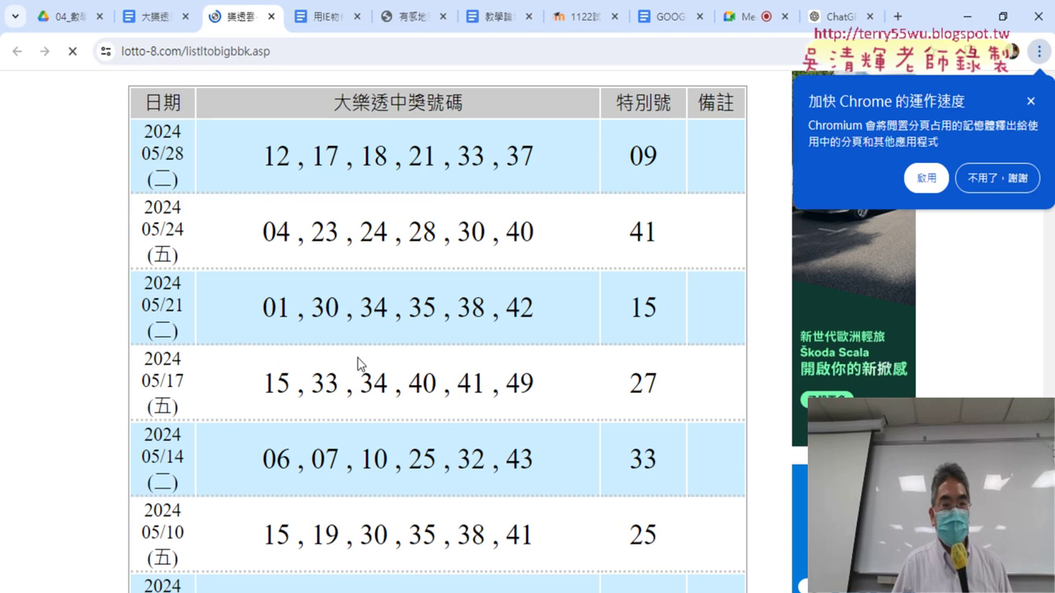
{"action": "scroll", "coordinate": [123, 188], "scroll_direction": "up", "scroll_amount": 1}
{"action": "left_click_drag", "start_coordinate": [130, 82], "coordinate": [462, 212]}
{"action": "double_click", "coordinate": [186, 137]}
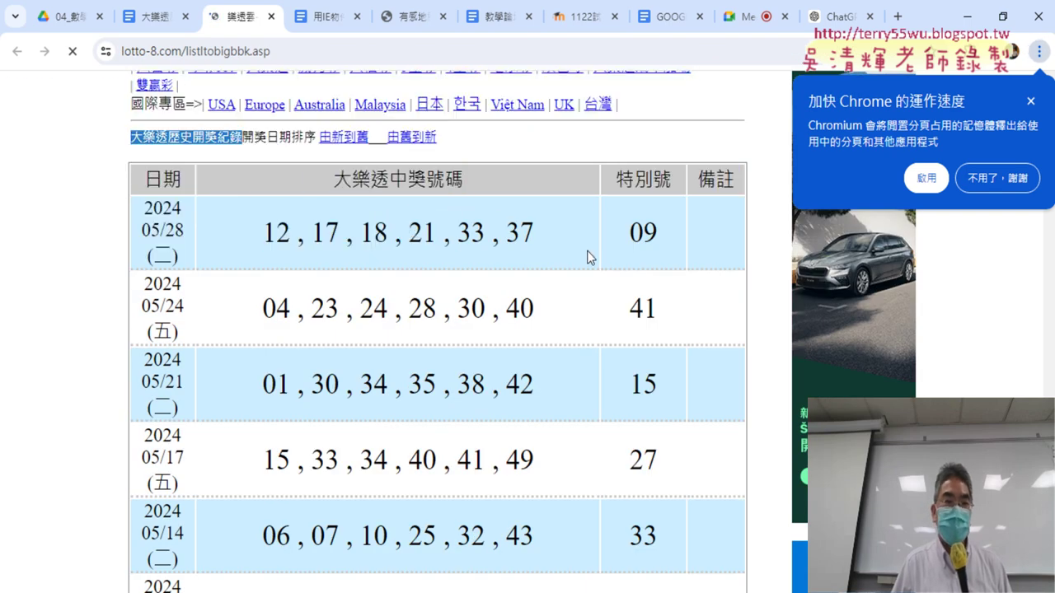
- Copy the lotto-8 page's web address after dismissing the ad, and minimise Chrome
{"action": "left_click", "coordinate": [371, 51]}
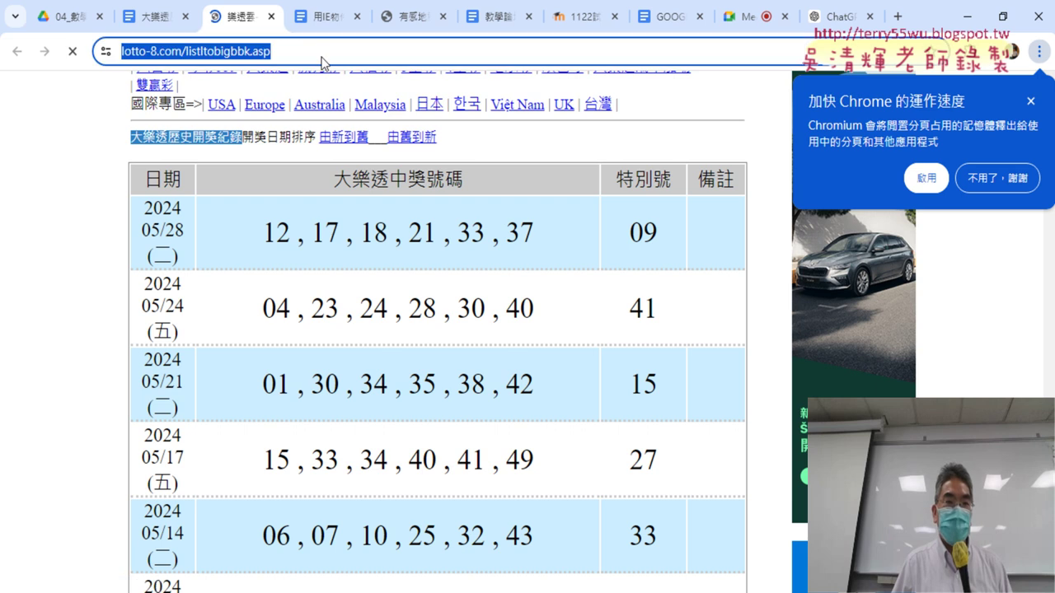
{"action": "right_click", "coordinate": [373, 51]}
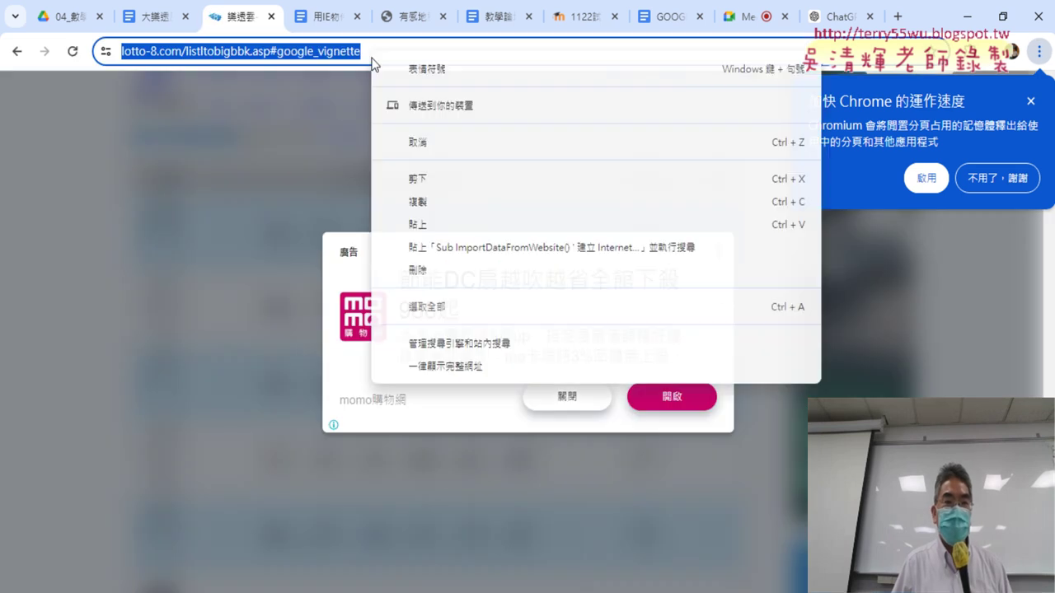
{"action": "left_click", "coordinate": [443, 204]}
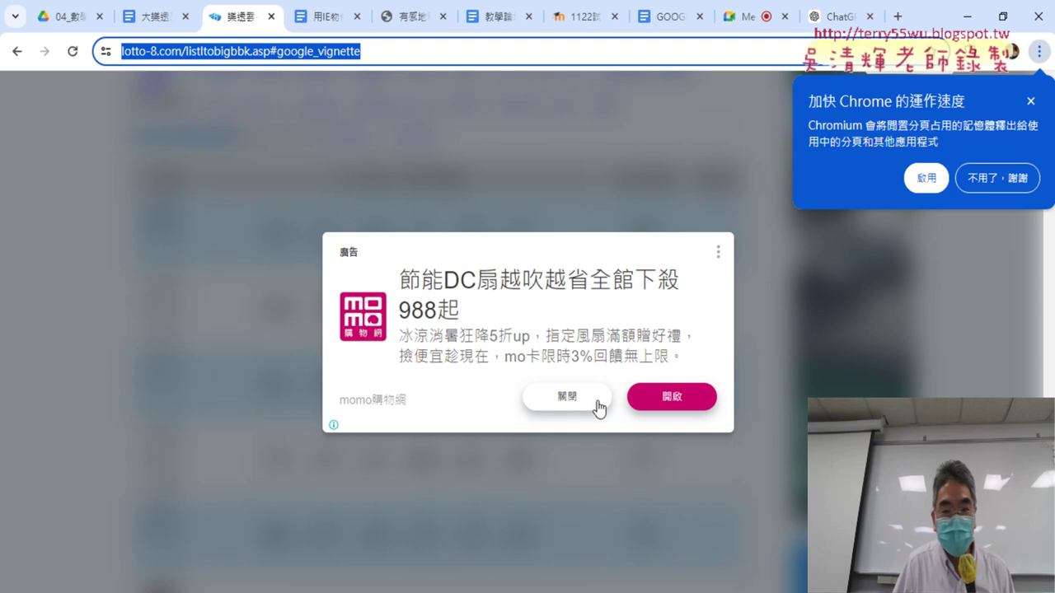
{"action": "left_click", "coordinate": [597, 401]}
{"action": "left_click", "coordinate": [279, 51]}
{"action": "right_click", "coordinate": [280, 59]}
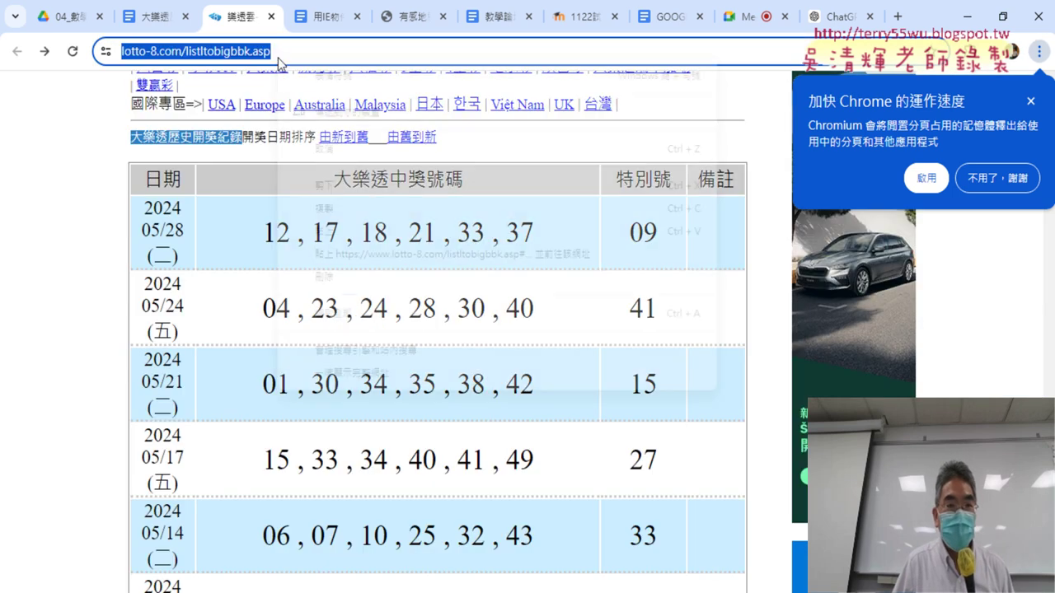
{"action": "left_click", "coordinate": [362, 209]}
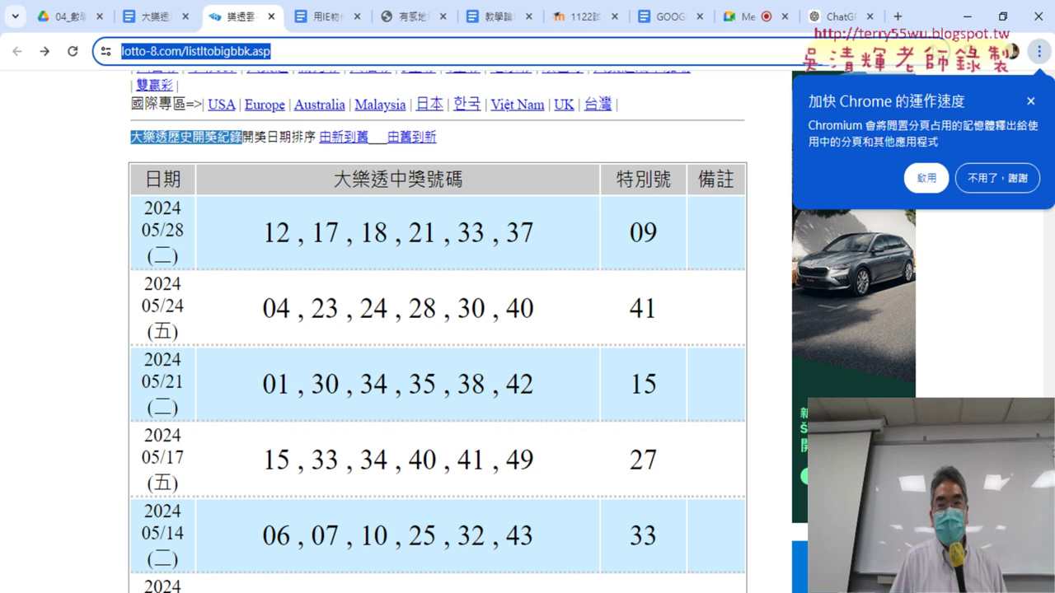
{"action": "left_click", "coordinate": [967, 15]}
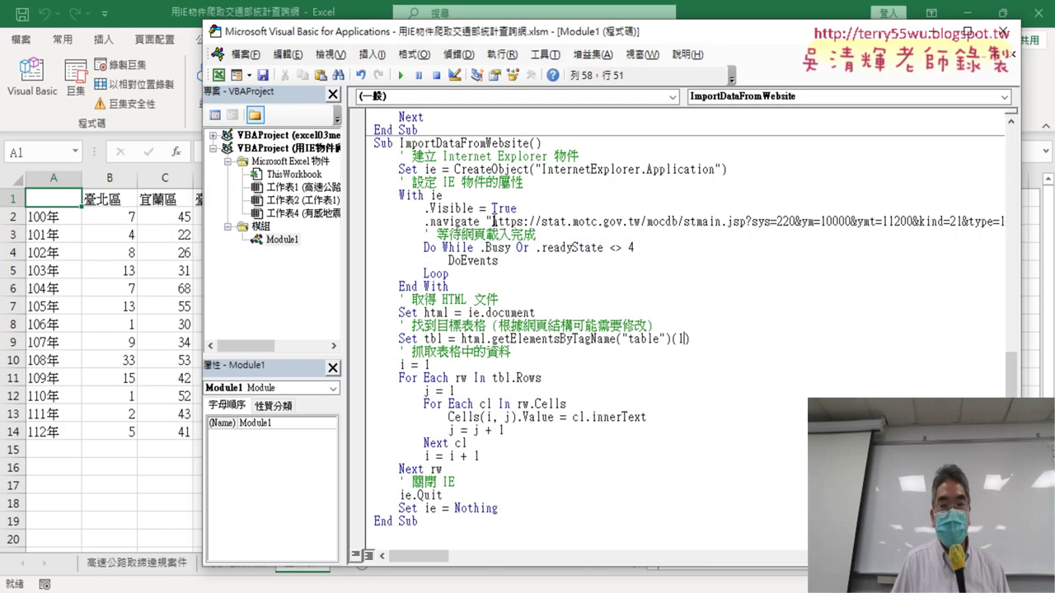
- Replace the stat.motc.gov.tw address in .navigate with the lotto-8 listltobigbbk.asp URL, then highlight the table tag
{"action": "mouse_move", "coordinate": [492, 221]}
{"action": "left_mouse_down"}
{"action": "mouse_move", "coordinate": [530, 235]}
{"action": "mouse_move", "coordinate": [973, 222]}
{"action": "left_mouse_up"}
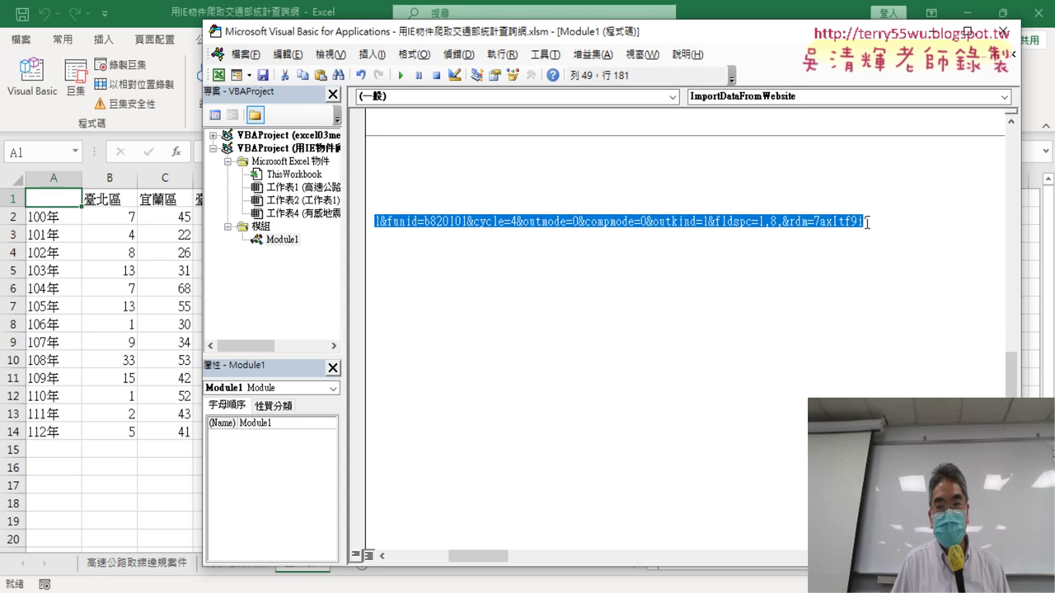
{"action": "key", "text": "Delete"}
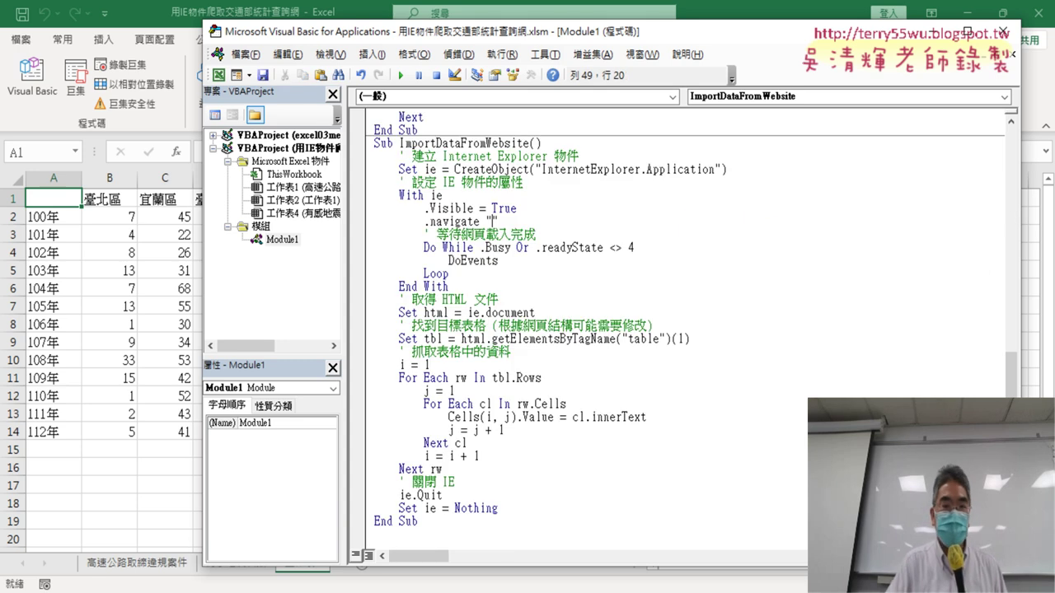
{"action": "type", "text": "https://www.lotto-8.com/listltobigbbk.asp"}
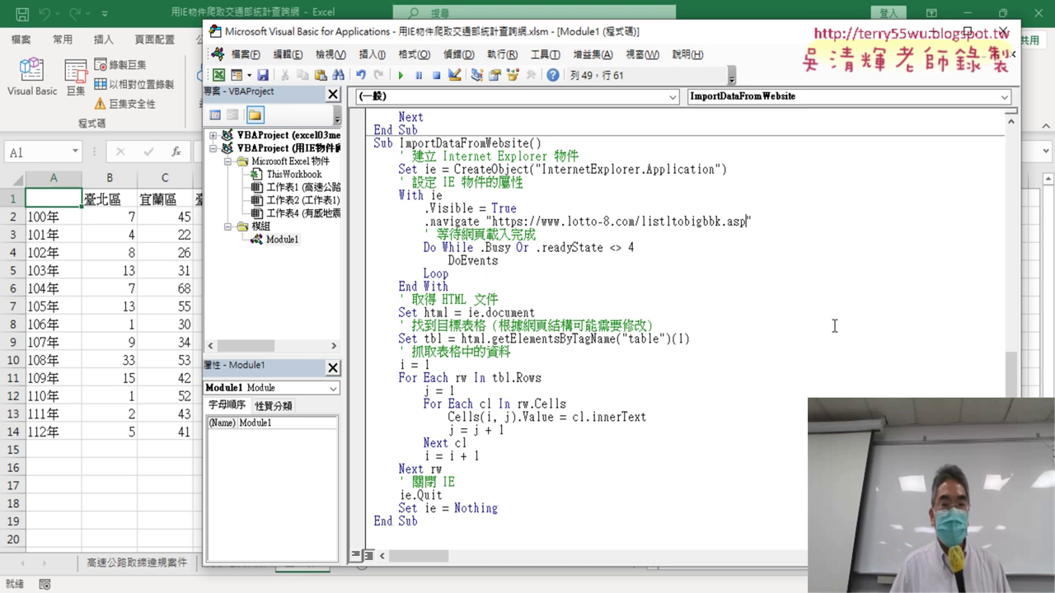
{"action": "left_click_drag", "start_coordinate": [629, 339], "coordinate": [657, 338]}
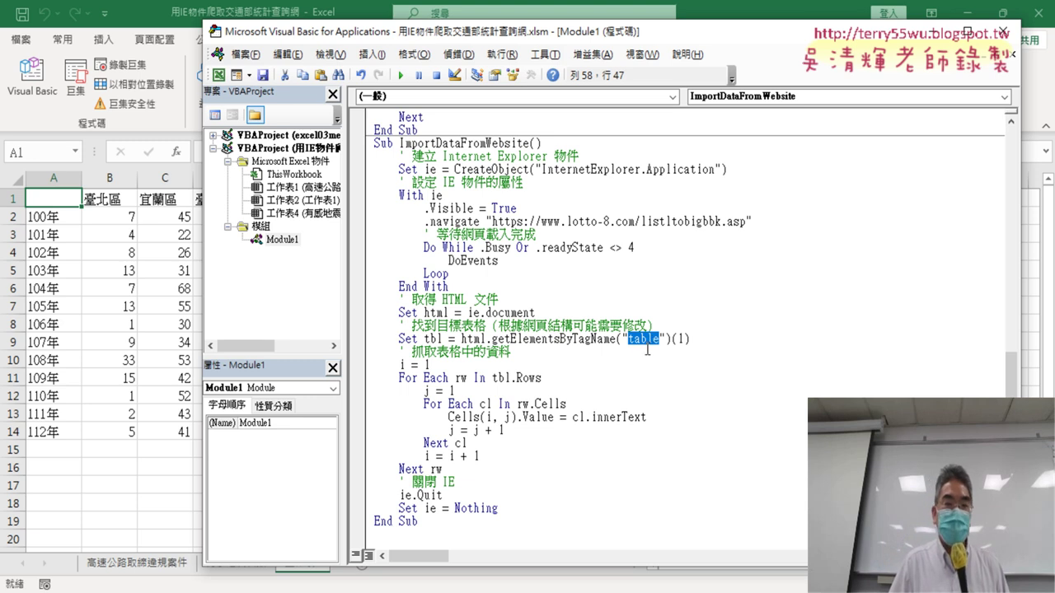
{"action": "left_click_drag", "start_coordinate": [689, 339], "coordinate": [677, 341]}
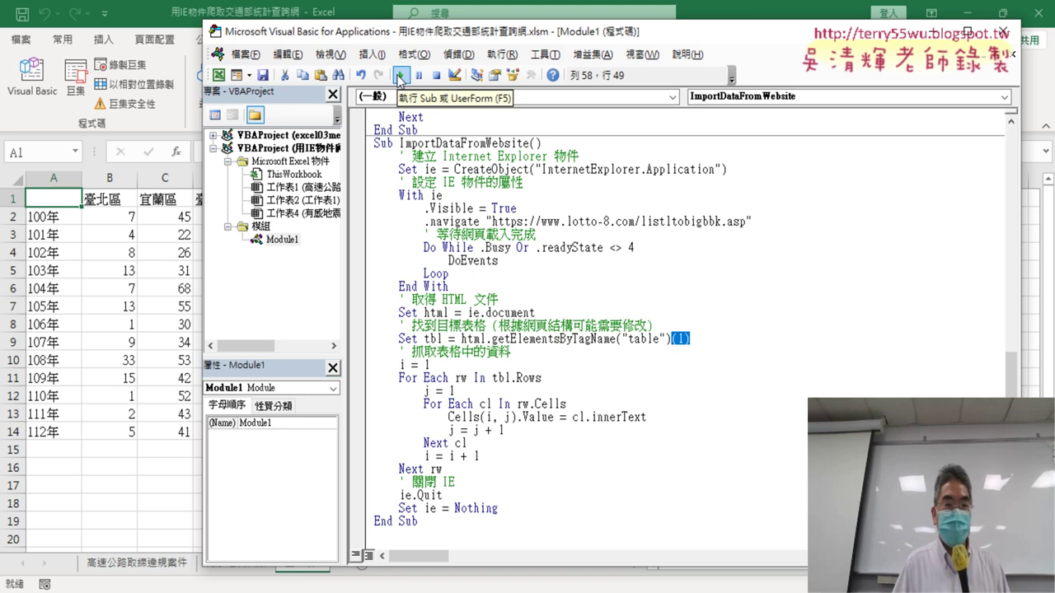
{"action": "scroll", "coordinate": [504, 403], "scroll_direction": "up", "scroll_amount": 1}
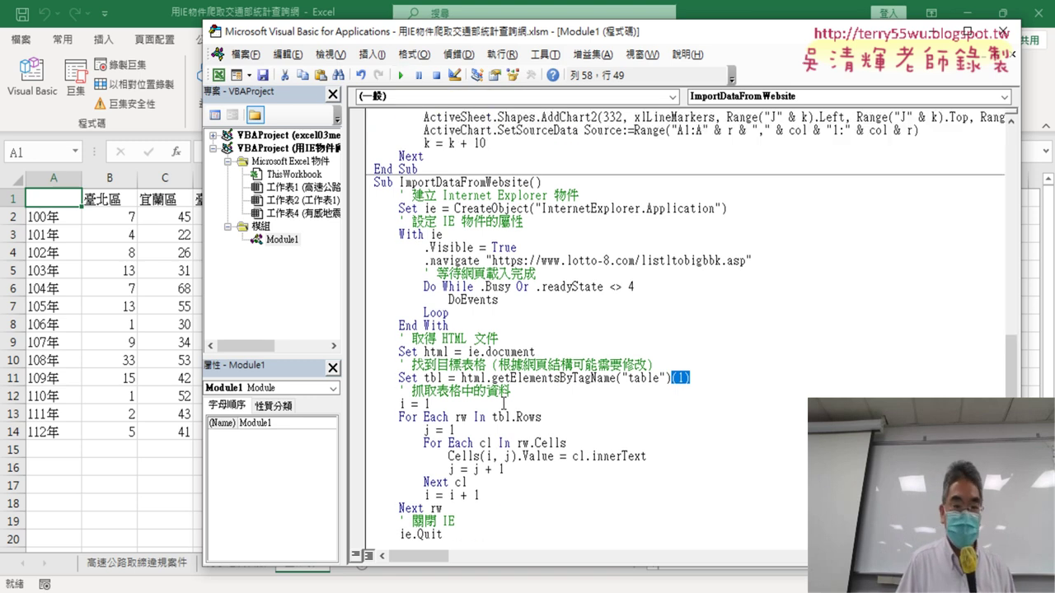